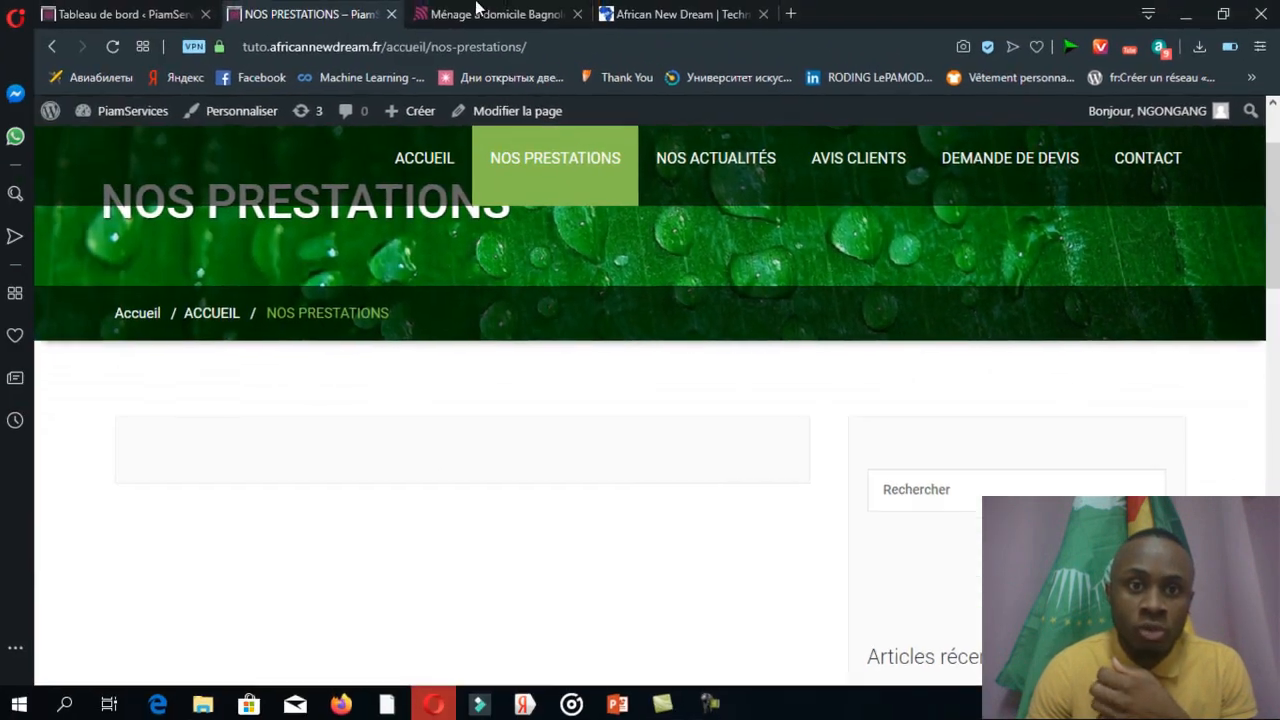
Step: Look over the home-cleaning page of the existing PiamServices site that serves as the content source
{"action": "left_click", "coordinate": [505, 13]}
{"action": "mouse_move", "coordinate": [1275, 305]}
{"action": "left_mouse_down"}
{"action": "mouse_move", "coordinate": [1278, 140]}
{"action": "mouse_move", "coordinate": [1278, 539]}
{"action": "mouse_move", "coordinate": [1278, 296]}
{"action": "left_mouse_up"}
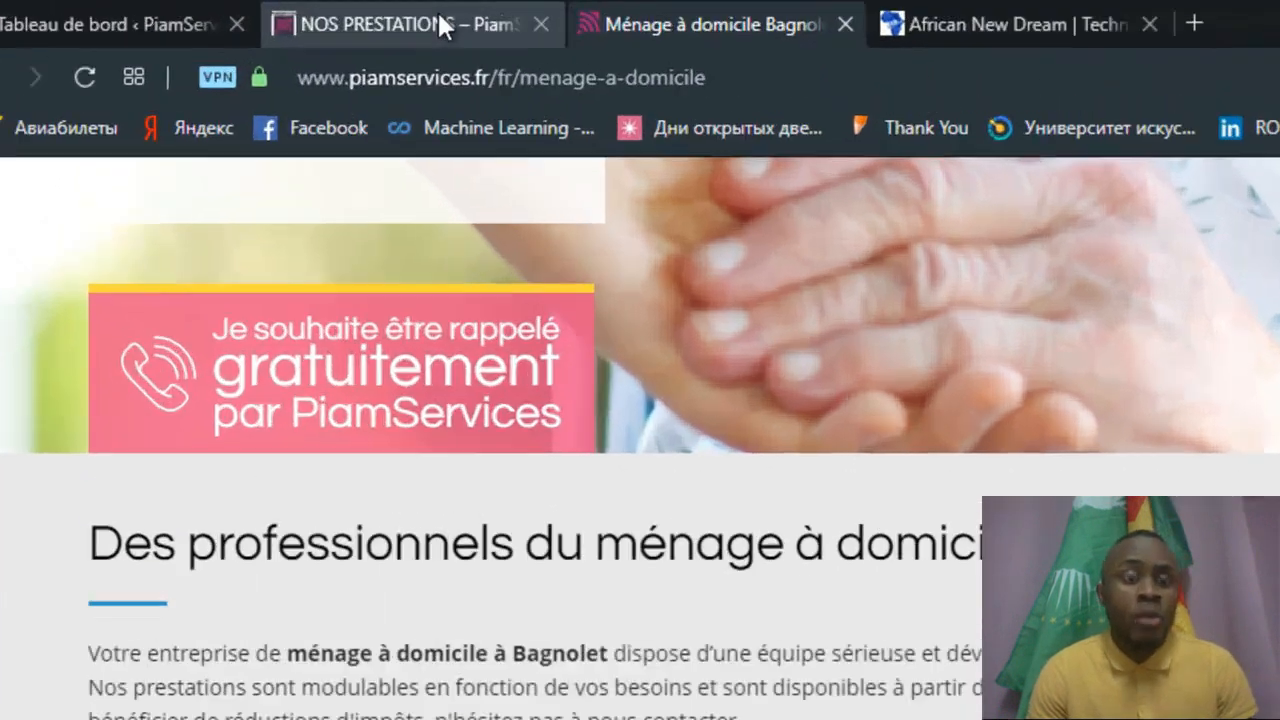
{"action": "left_click", "coordinate": [333, 12]}
Step: Open the NOS PRESTATIONS page for editing from the WordPress pages list and start its empty body text
{"action": "left_click", "coordinate": [130, 32]}
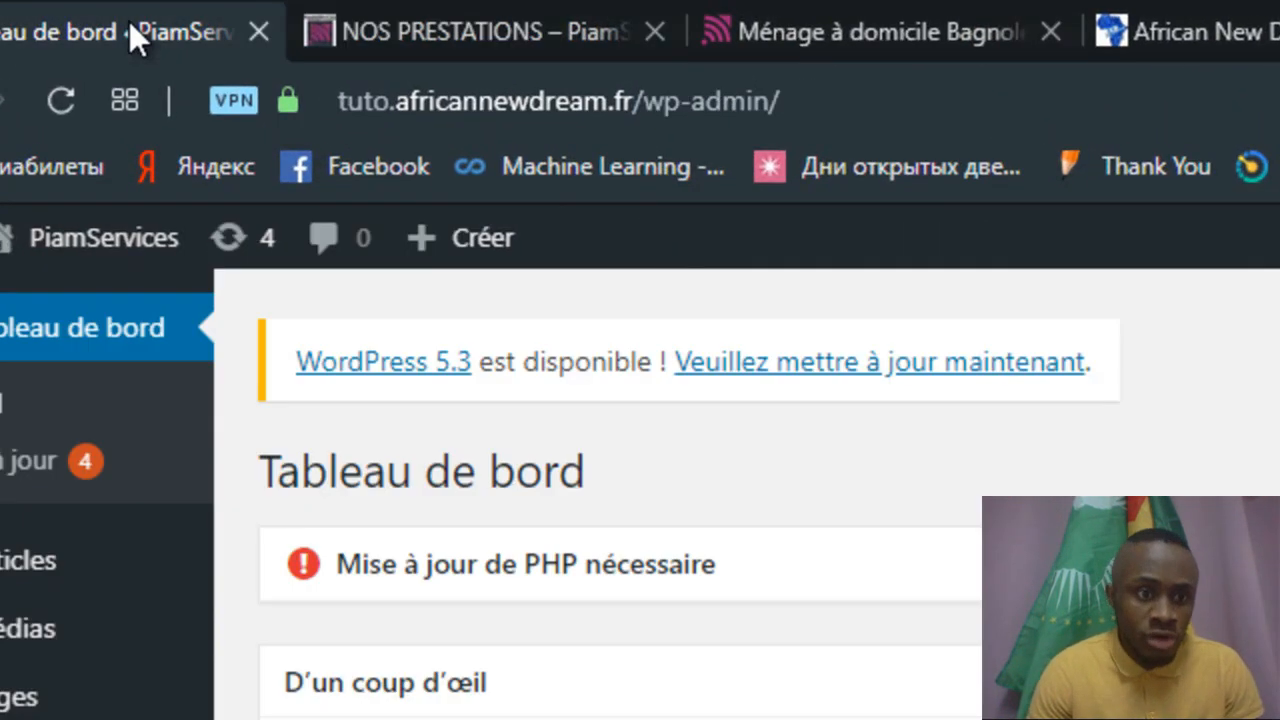
{"action": "mouse_move", "coordinate": [120, 580]}
{"action": "mouse_move", "coordinate": [30, 705]}
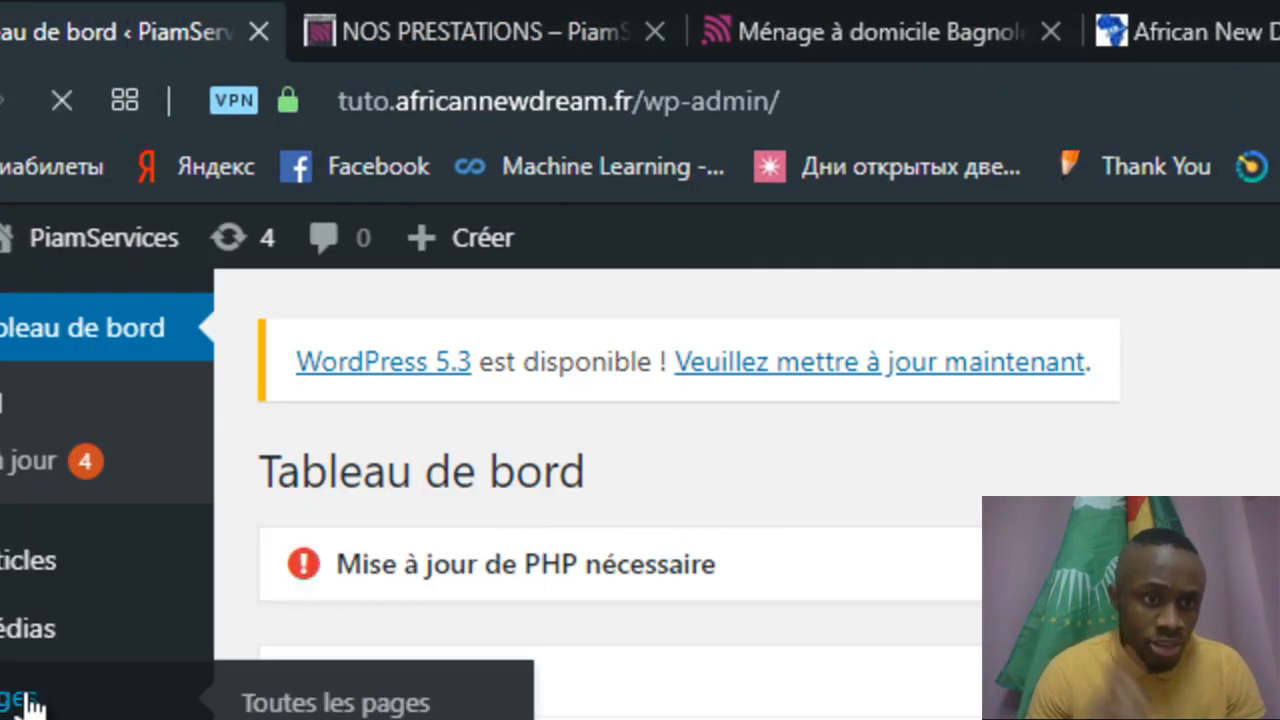
{"action": "left_click", "coordinate": [33, 706]}
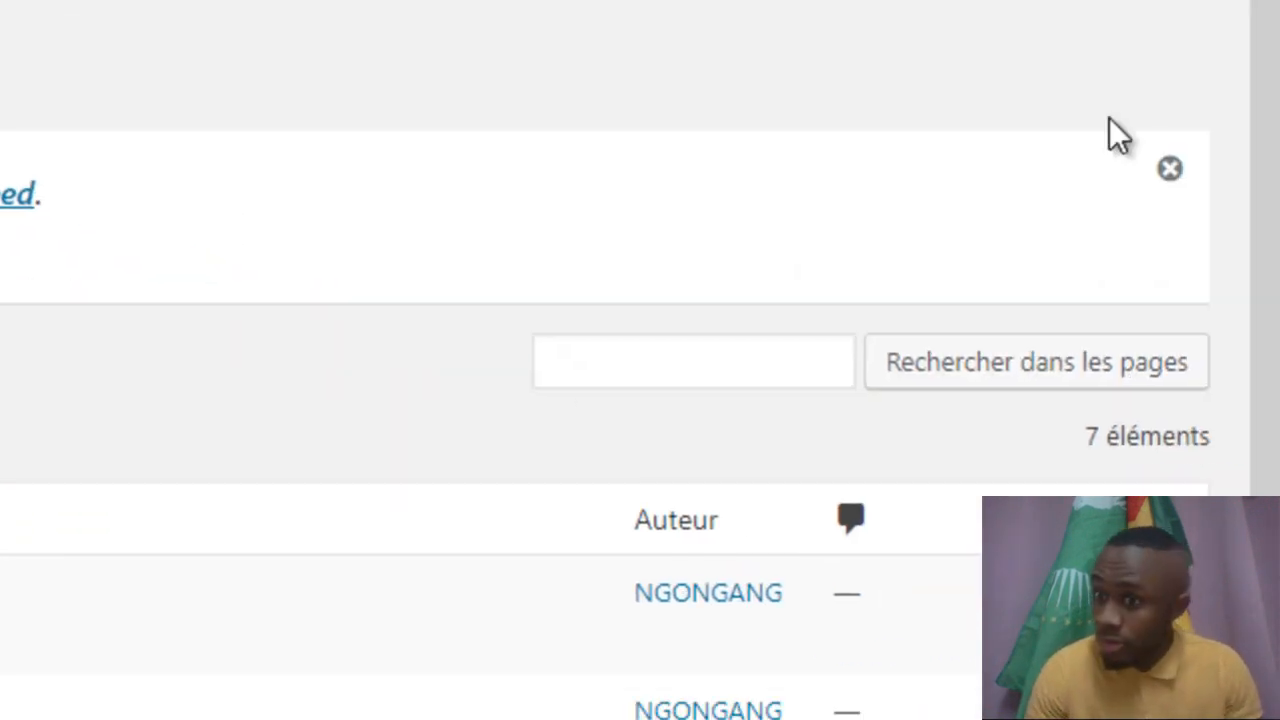
{"action": "left_click", "coordinate": [1170, 169]}
{"action": "left_click_drag", "start_coordinate": [1277, 145], "coordinate": [1277, 320]}
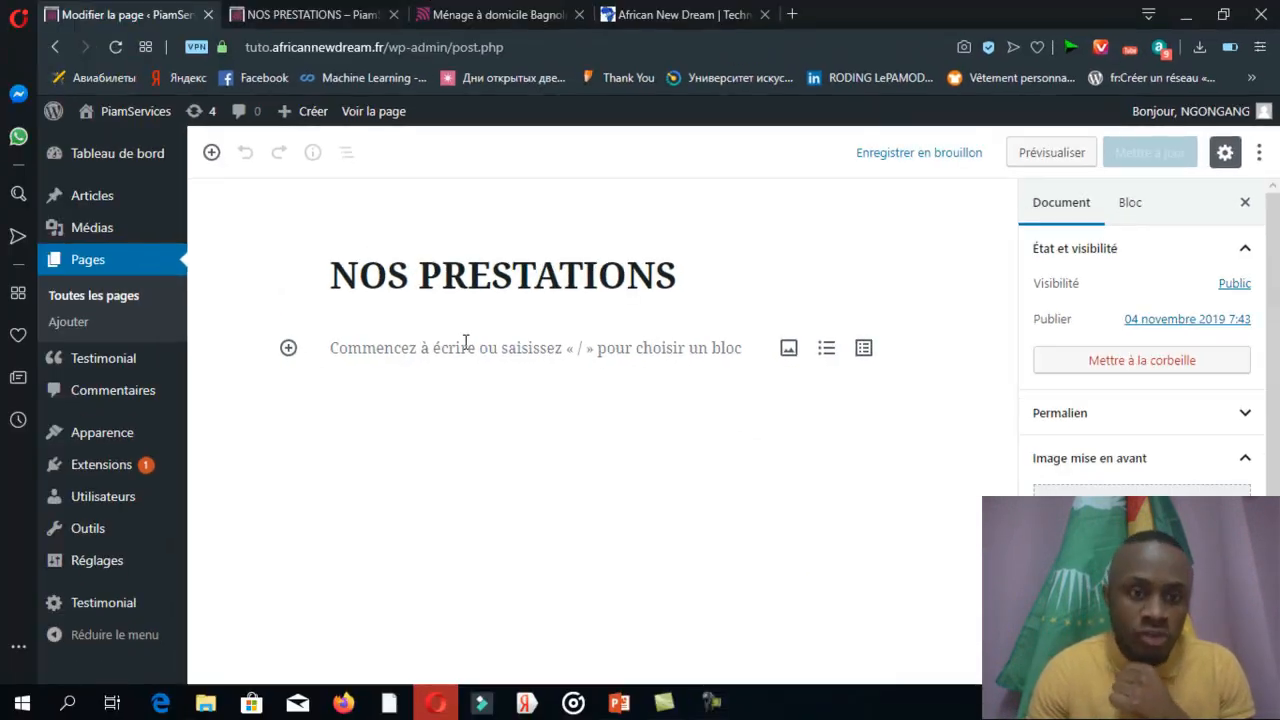
{"action": "left_click", "coordinate": [465, 342]}
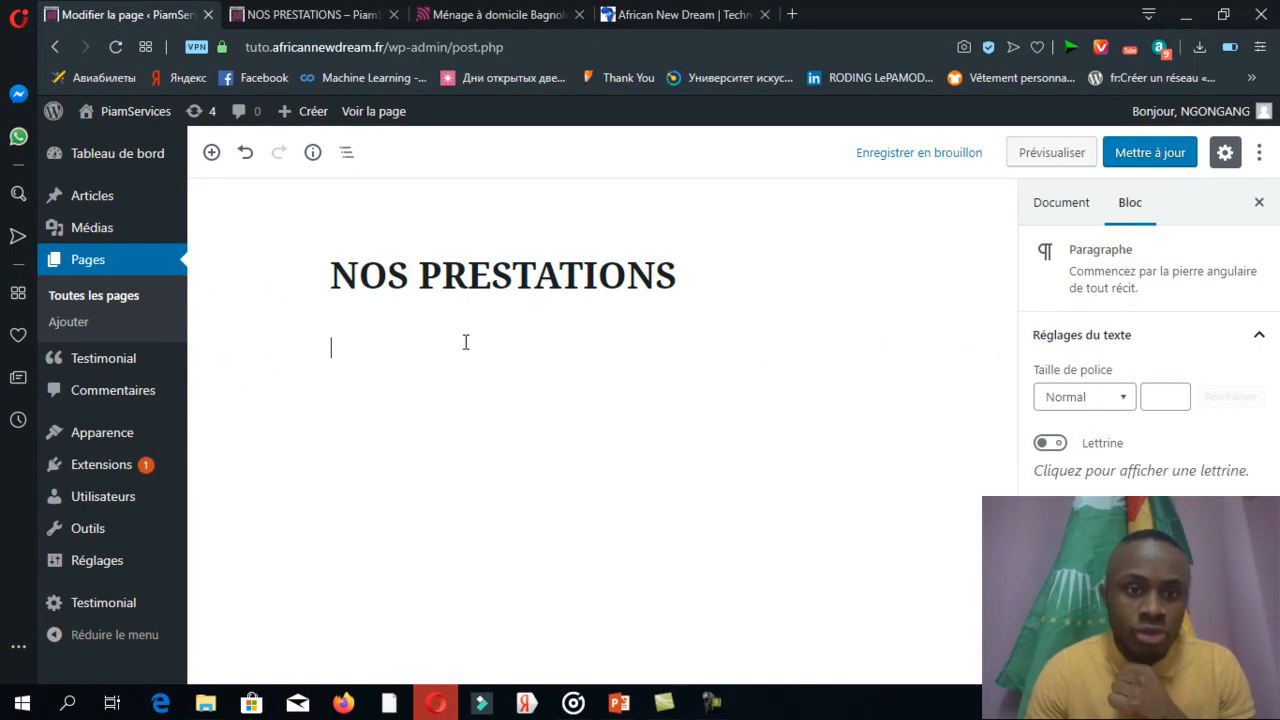
Step: Copy the heading "Des professionnels du ménage à domicile à votre service" from the PiamServices home-cleaning page
{"action": "left_click", "coordinate": [500, 15]}
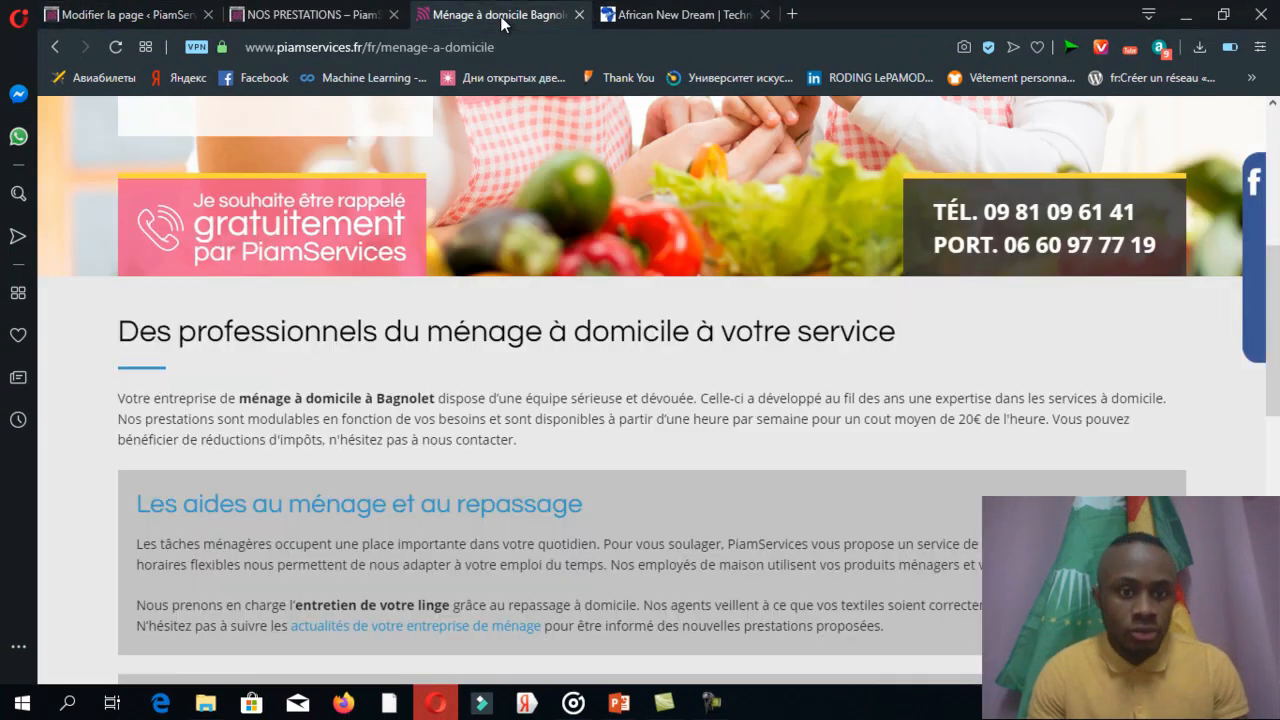
{"action": "left_click_drag", "start_coordinate": [520, 442], "coordinate": [118, 398]}
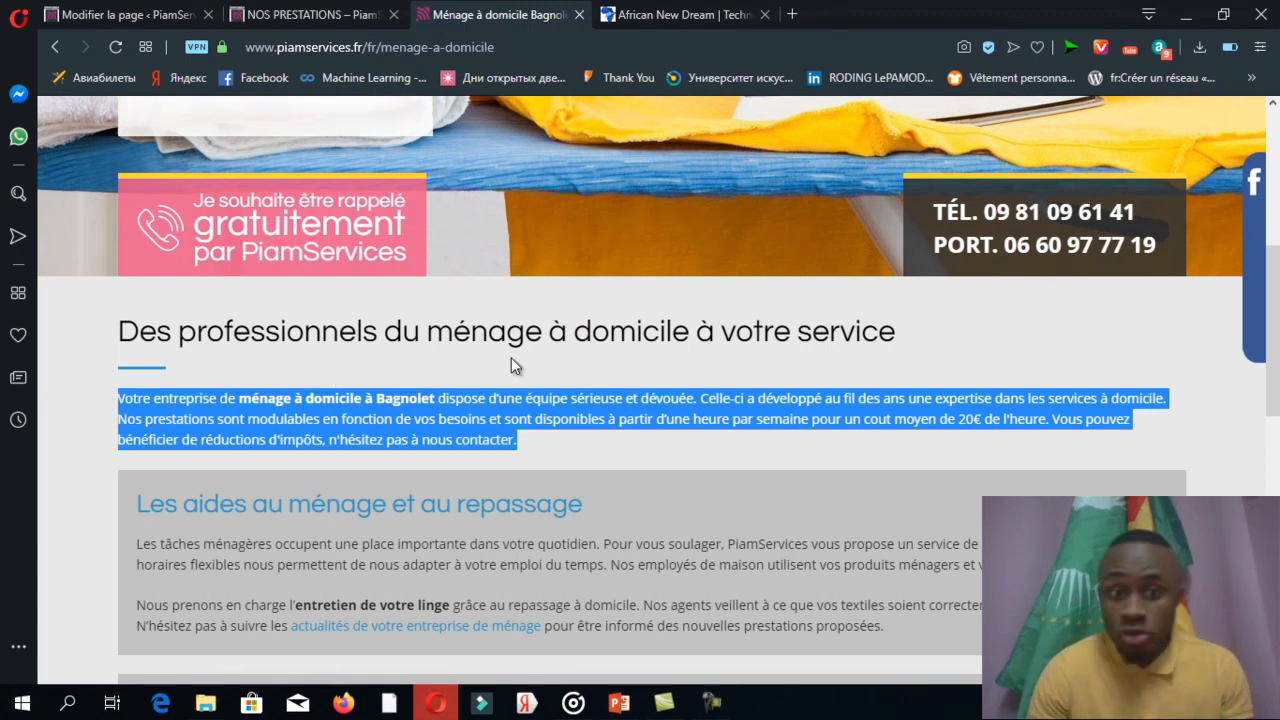
{"action": "left_click", "coordinate": [877, 322]}
{"action": "left_click_drag", "start_coordinate": [896, 330], "coordinate": [122, 322]}
{"action": "key", "text": "ctrl+c"}
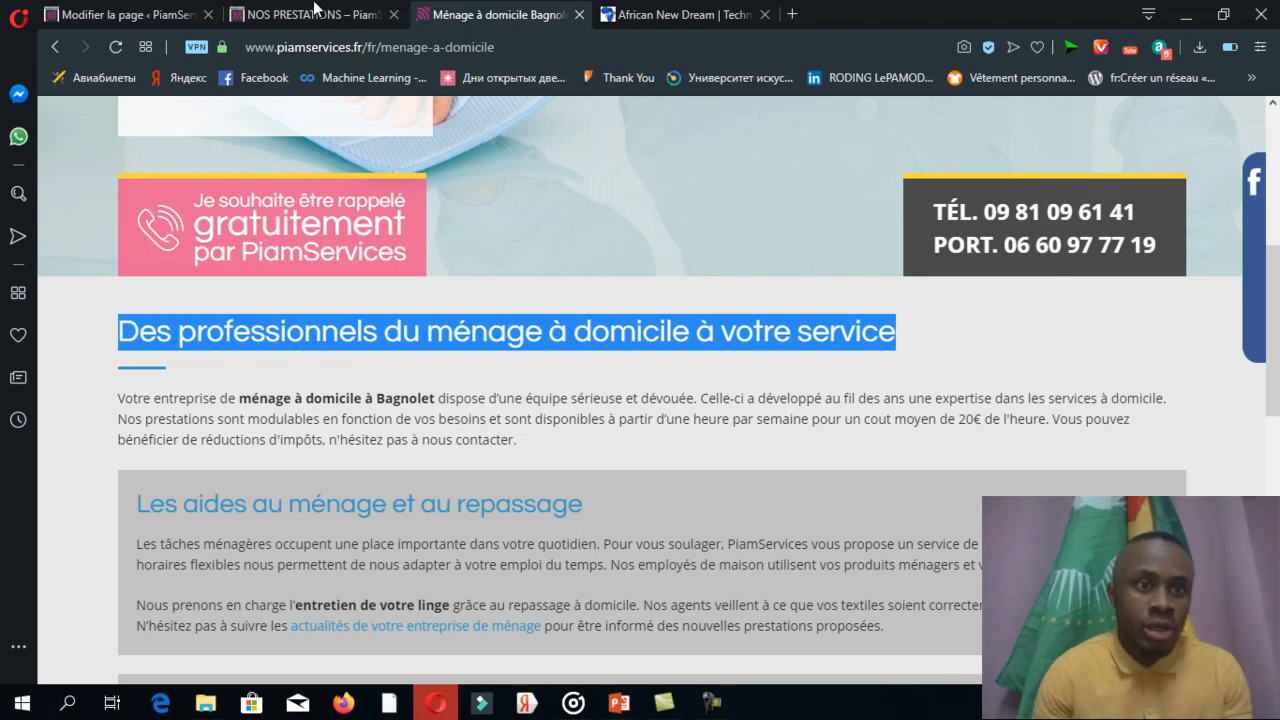
Step: Add an H2 heading block below the page title reading "Des professionnels du ménage à domicile à votre service."
{"action": "left_click", "coordinate": [120, 14]}
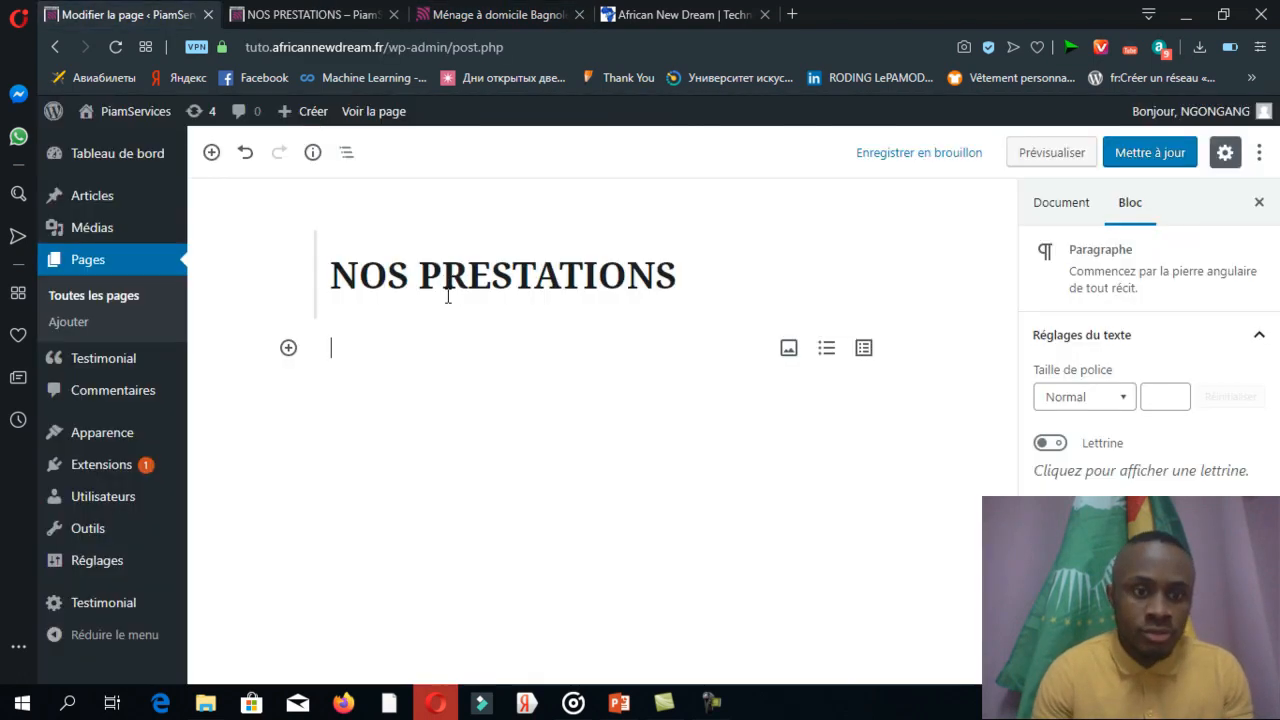
{"action": "left_click", "coordinate": [288, 349]}
{"action": "left_click", "coordinate": [451, 604]}
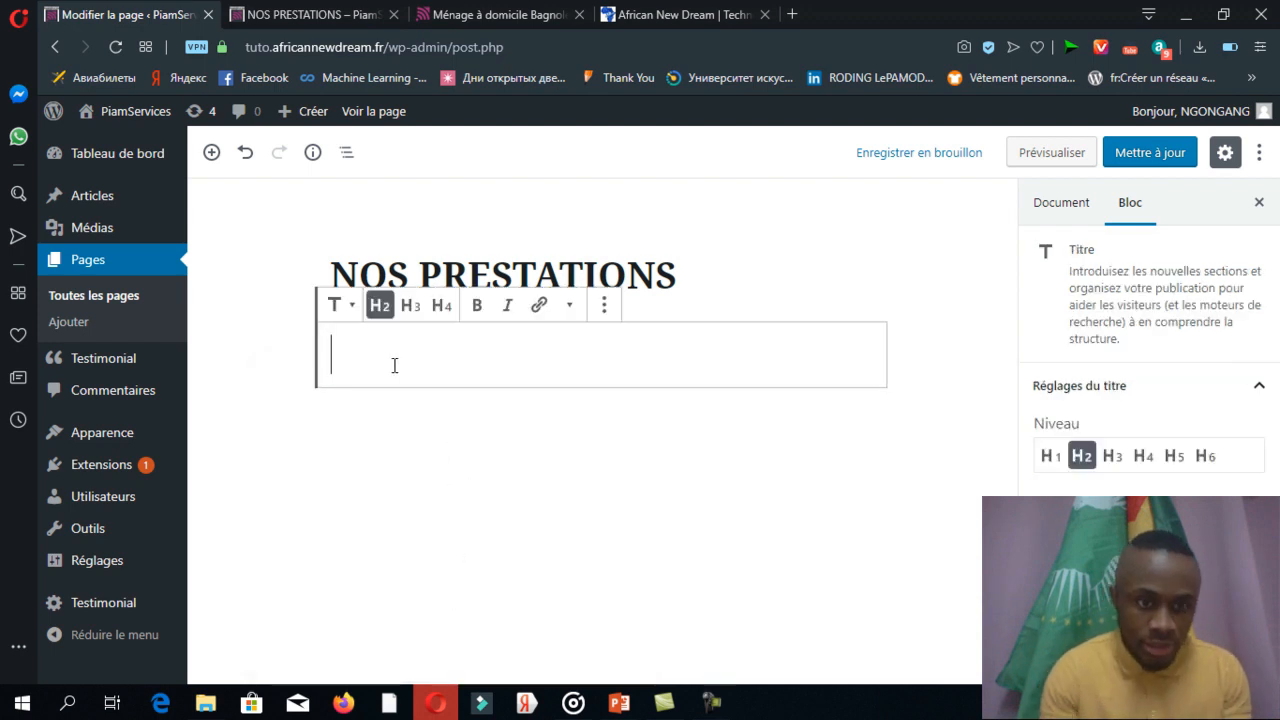
{"action": "key", "text": "ctrl+v"}
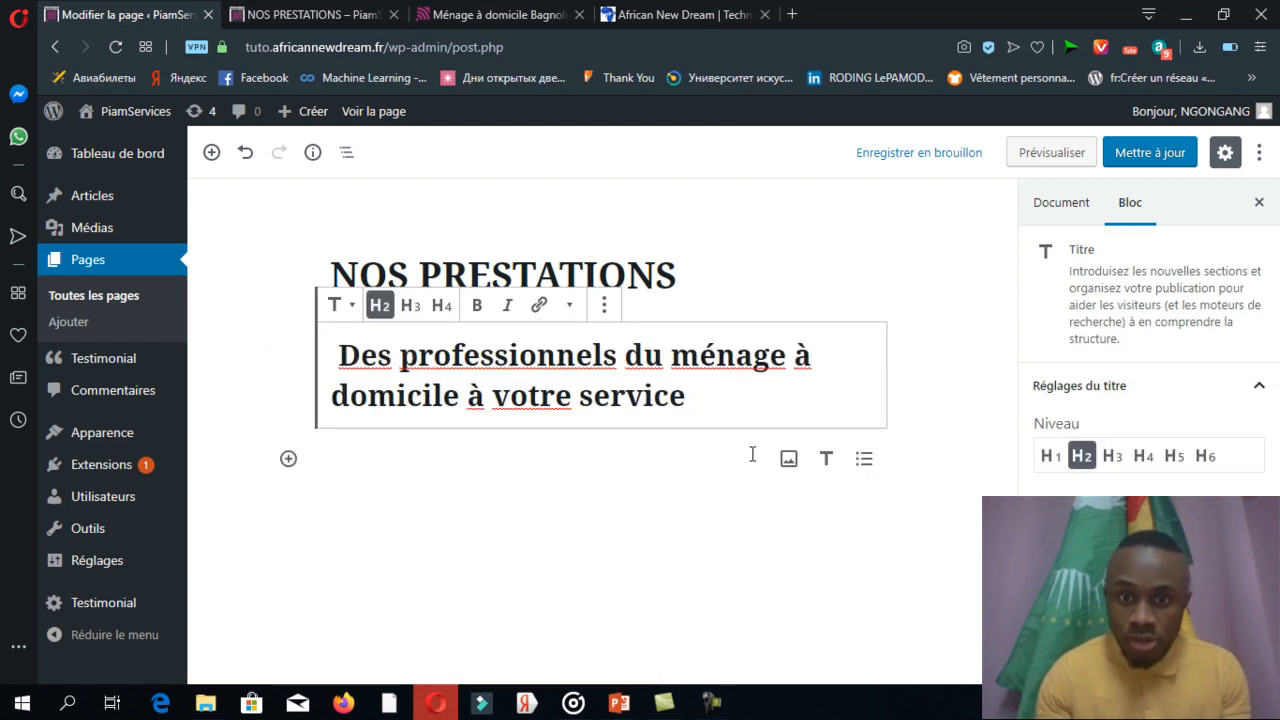
{"action": "key", "text": "Return"}
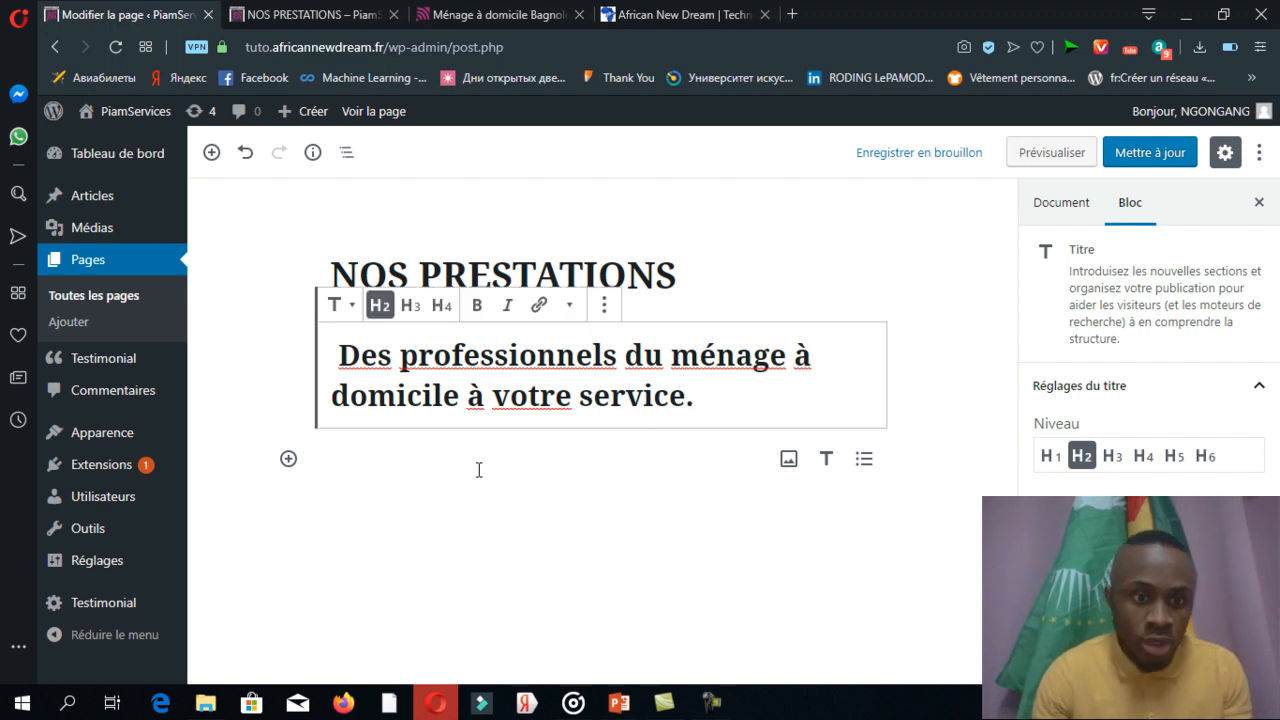
Step: Copy the introductory paragraph starting "Votre entreprise de ménage à domicile à Bagnolet" from the source site into a paragraph block below the heading
{"action": "left_click", "coordinate": [484, 17]}
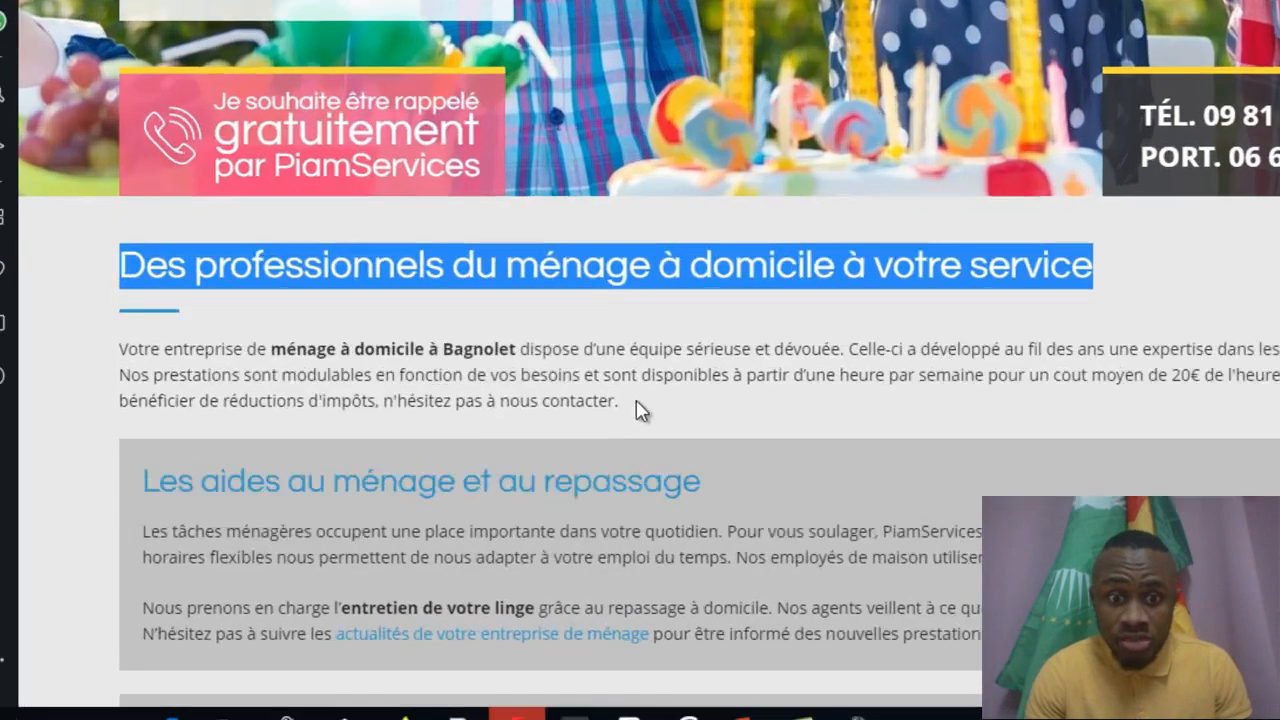
{"action": "left_click_drag", "start_coordinate": [516, 439], "coordinate": [121, 401]}
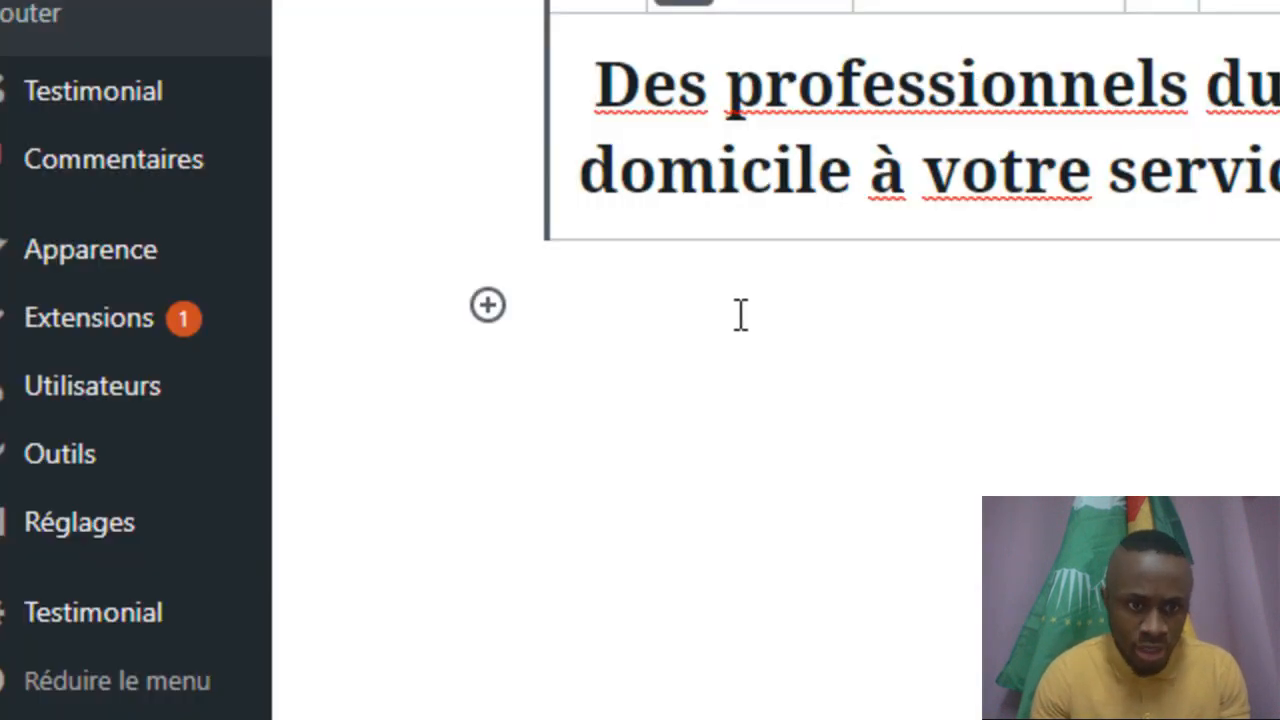
{"action": "left_click", "coordinate": [620, 320]}
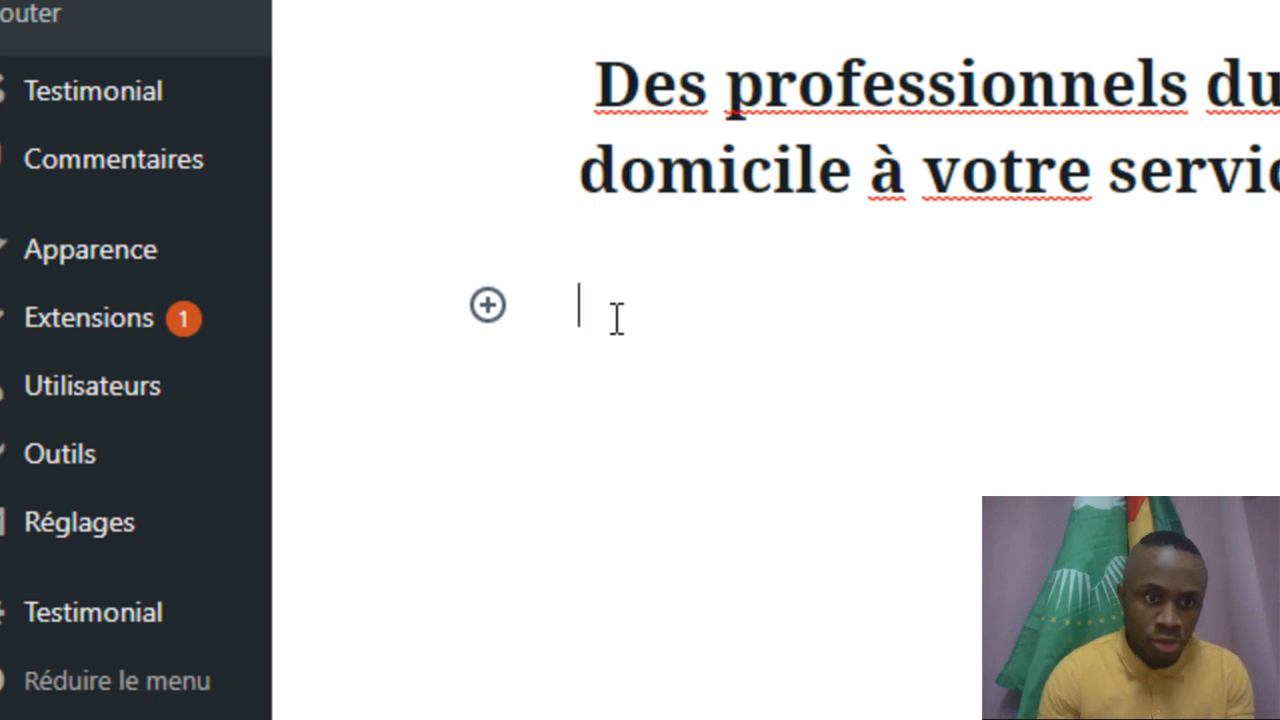
{"action": "left_click", "coordinate": [488, 308]}
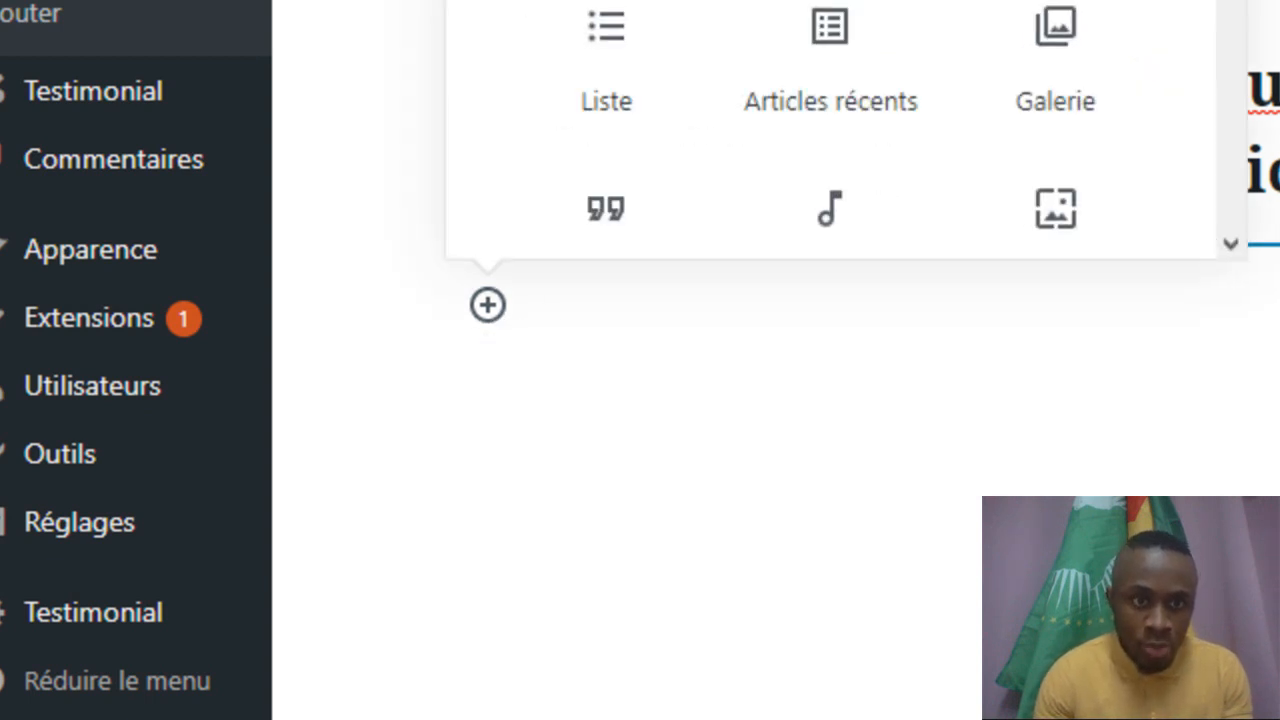
{"action": "left_click", "coordinate": [940, 415]}
{"action": "key", "text": "ctrl+v"}
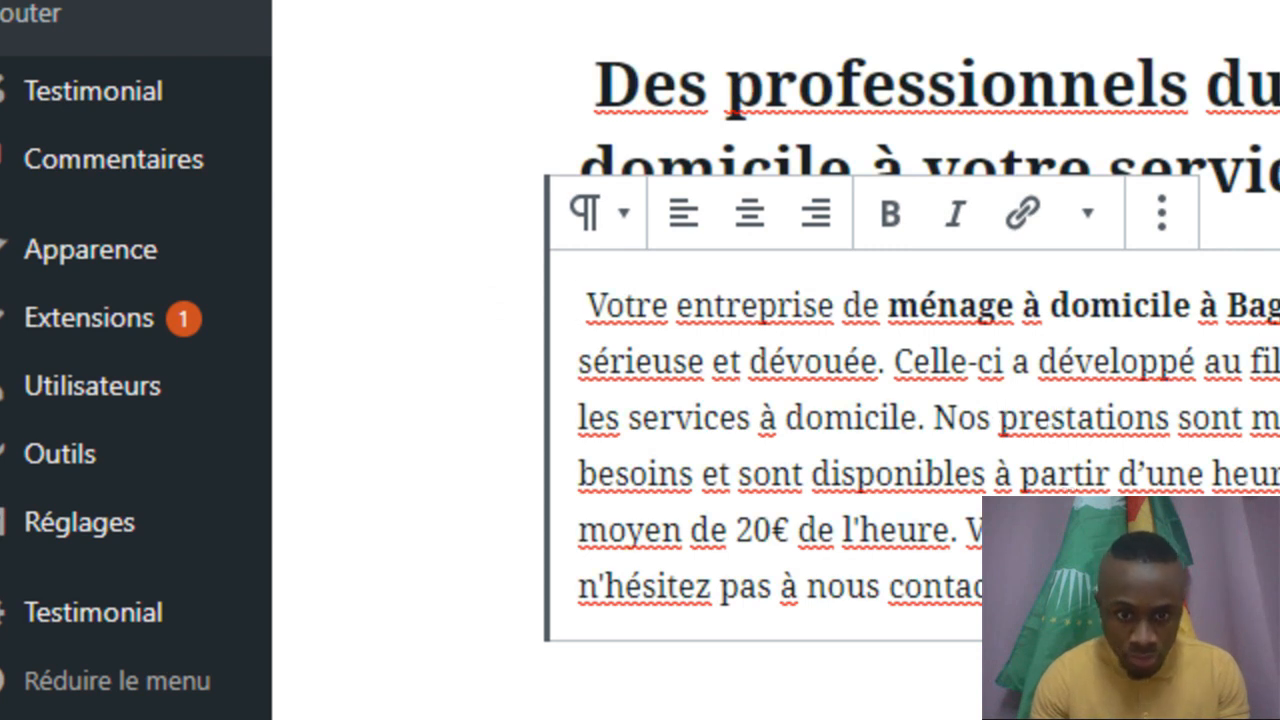
{"action": "key", "text": "Return"}
{"action": "left_click", "coordinate": [1157, 620]}
{"action": "key", "text": "Return"}
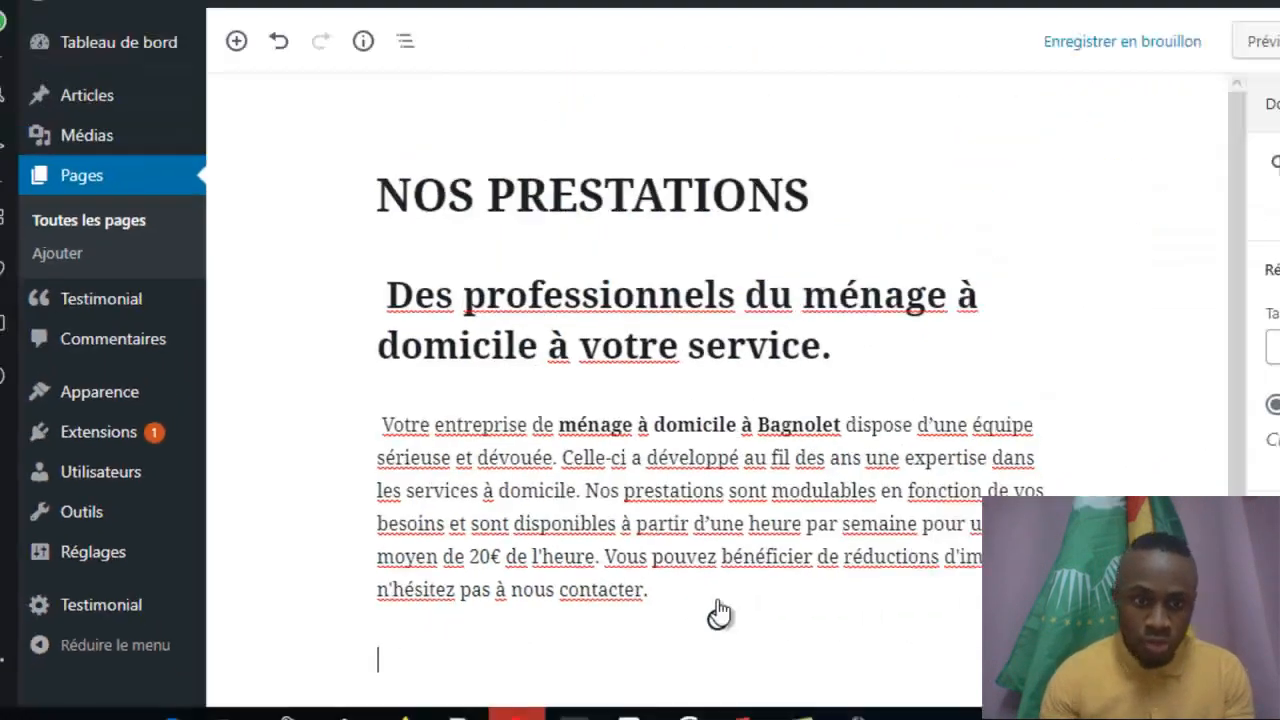
Step: Insert an image block below the paragraph using the media library photo of a woman folding laundry beside an elderly lady
{"action": "left_click", "coordinate": [523, 15]}
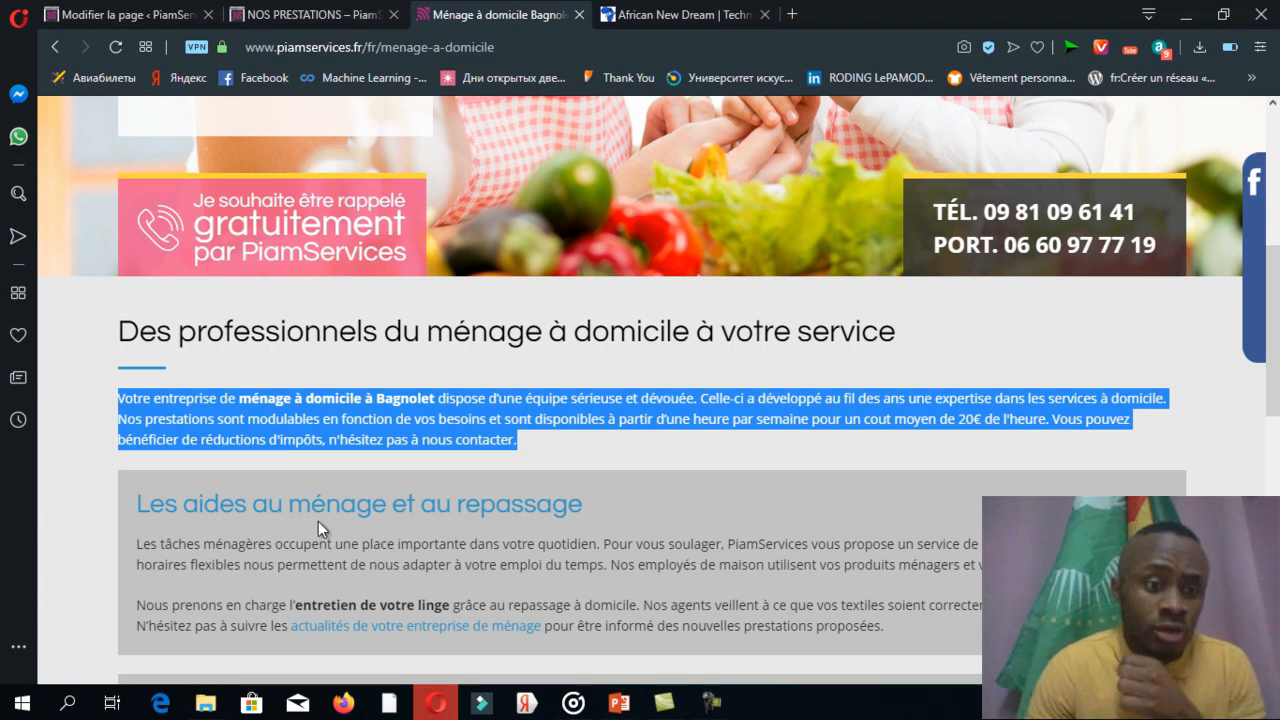
{"action": "left_click", "coordinate": [165, 15]}
{"action": "left_click", "coordinate": [284, 647]}
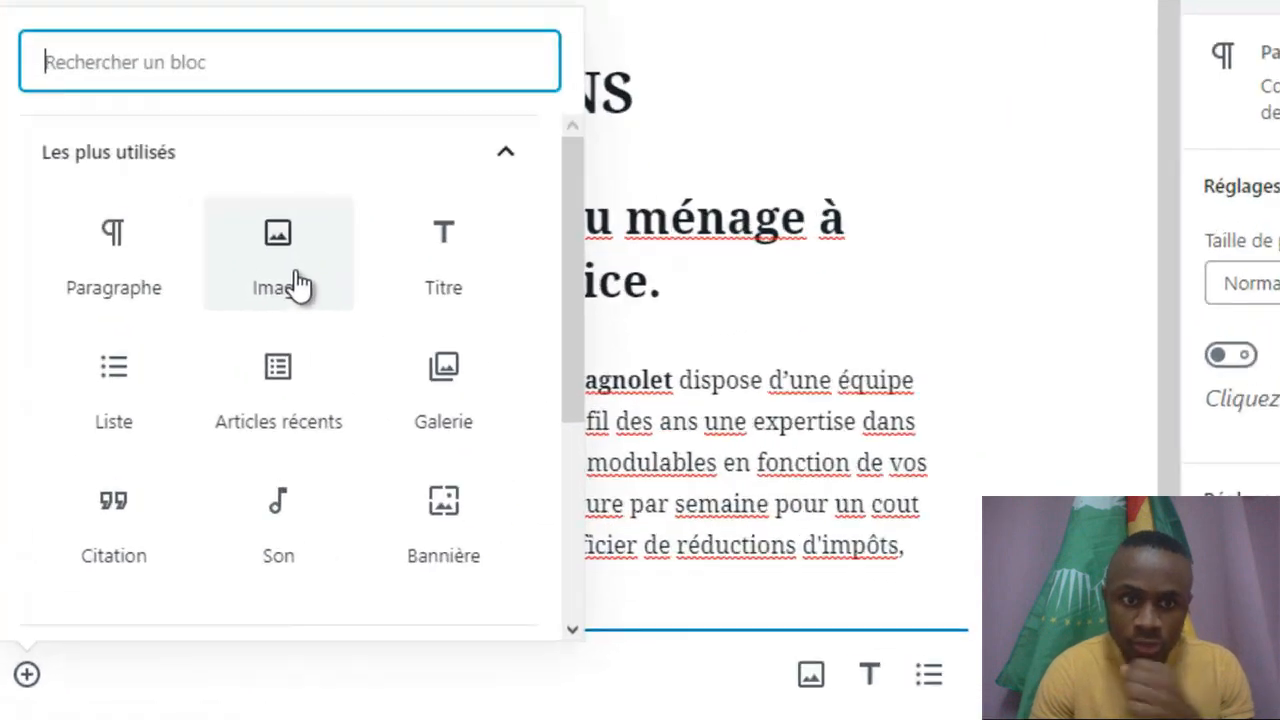
{"action": "left_click", "coordinate": [298, 286]}
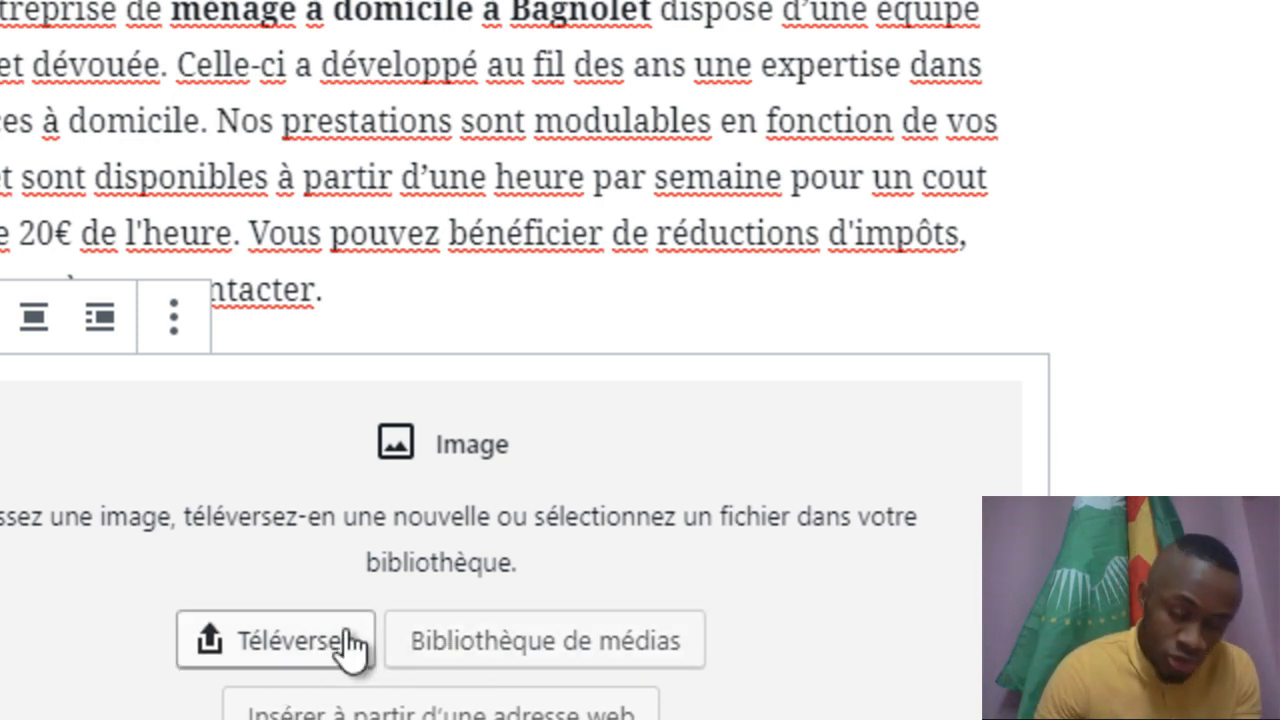
{"action": "left_click", "coordinate": [578, 657]}
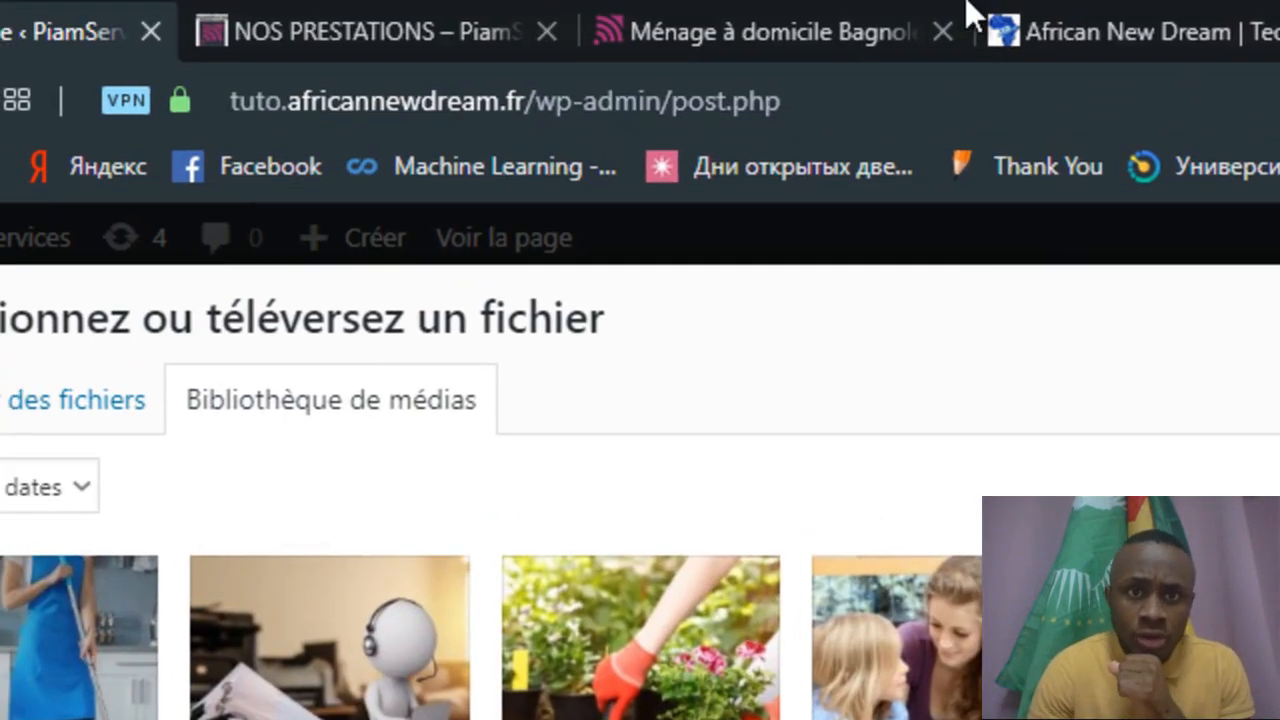
{"action": "left_click", "coordinate": [865, 27]}
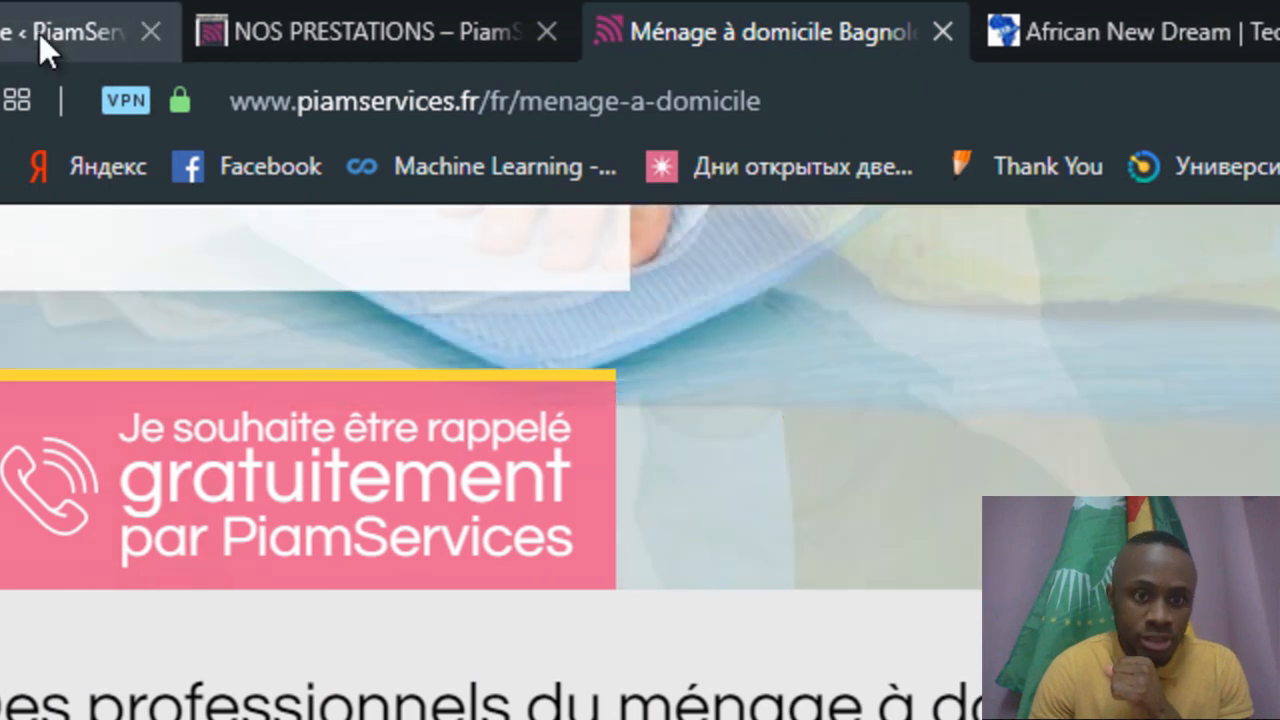
{"action": "left_click", "coordinate": [40, 33]}
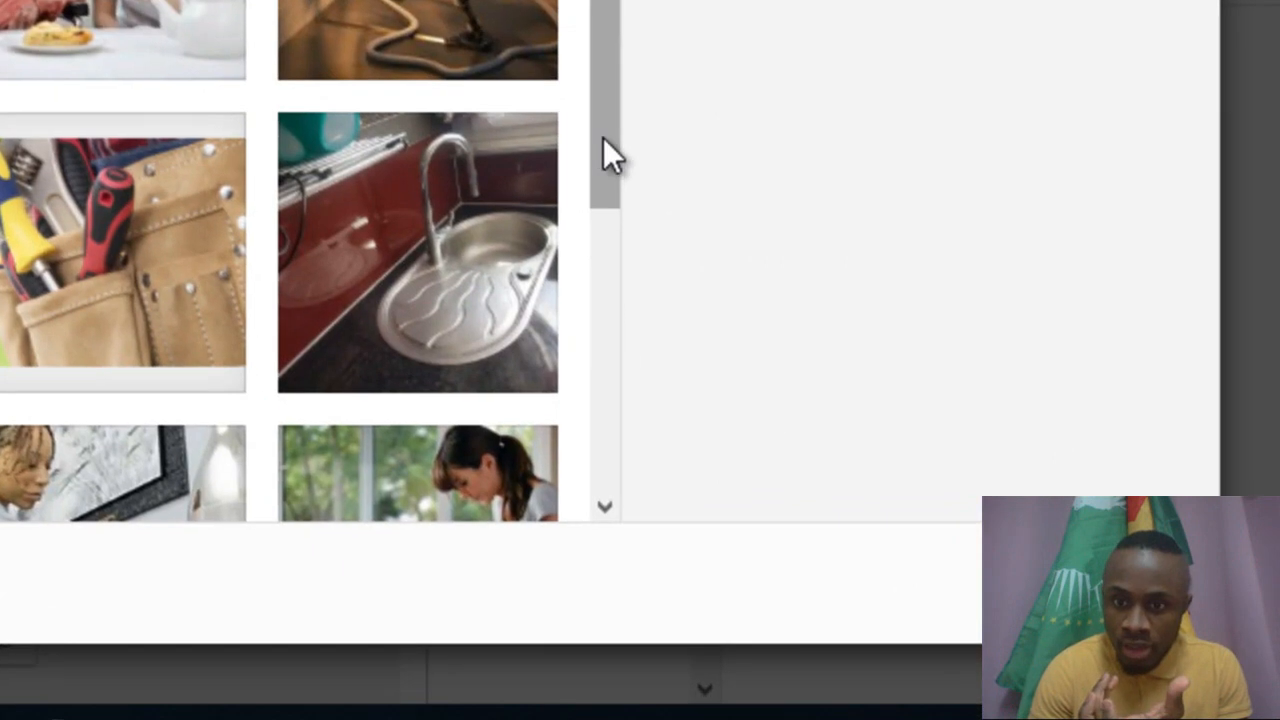
{"action": "left_click_drag", "start_coordinate": [603, 137], "coordinate": [577, 354]}
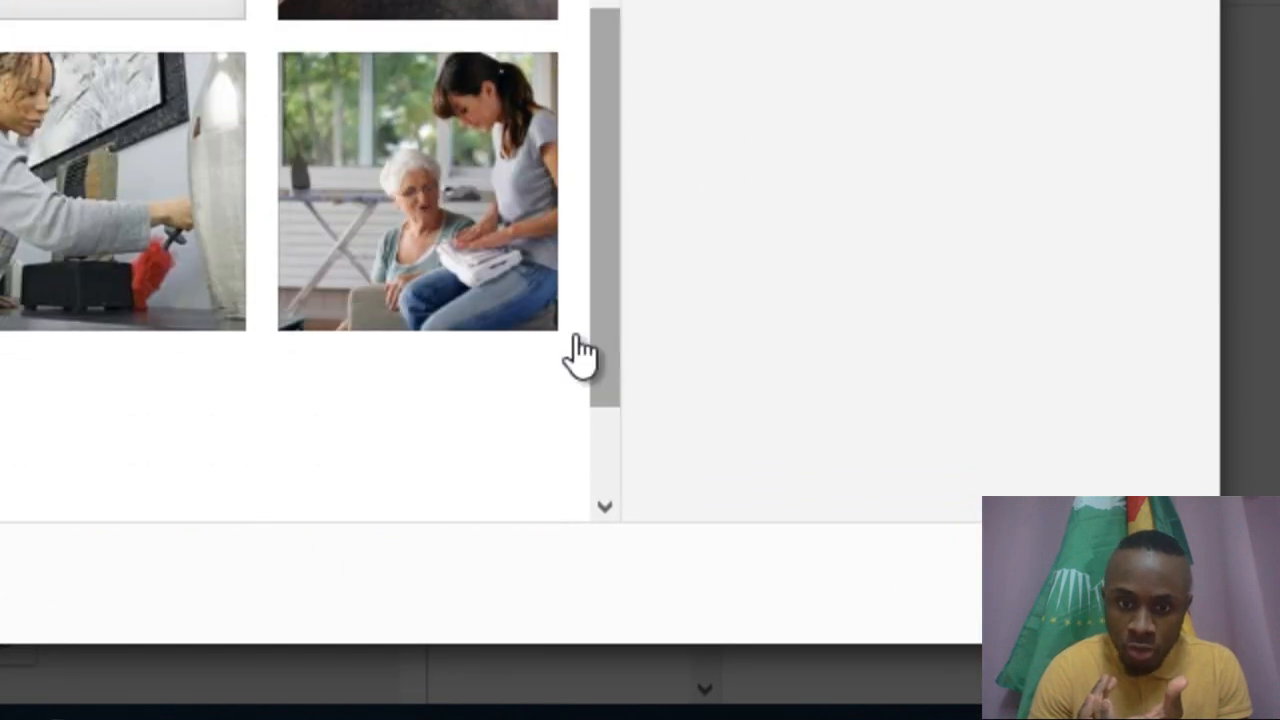
{"action": "left_click", "coordinate": [477, 234]}
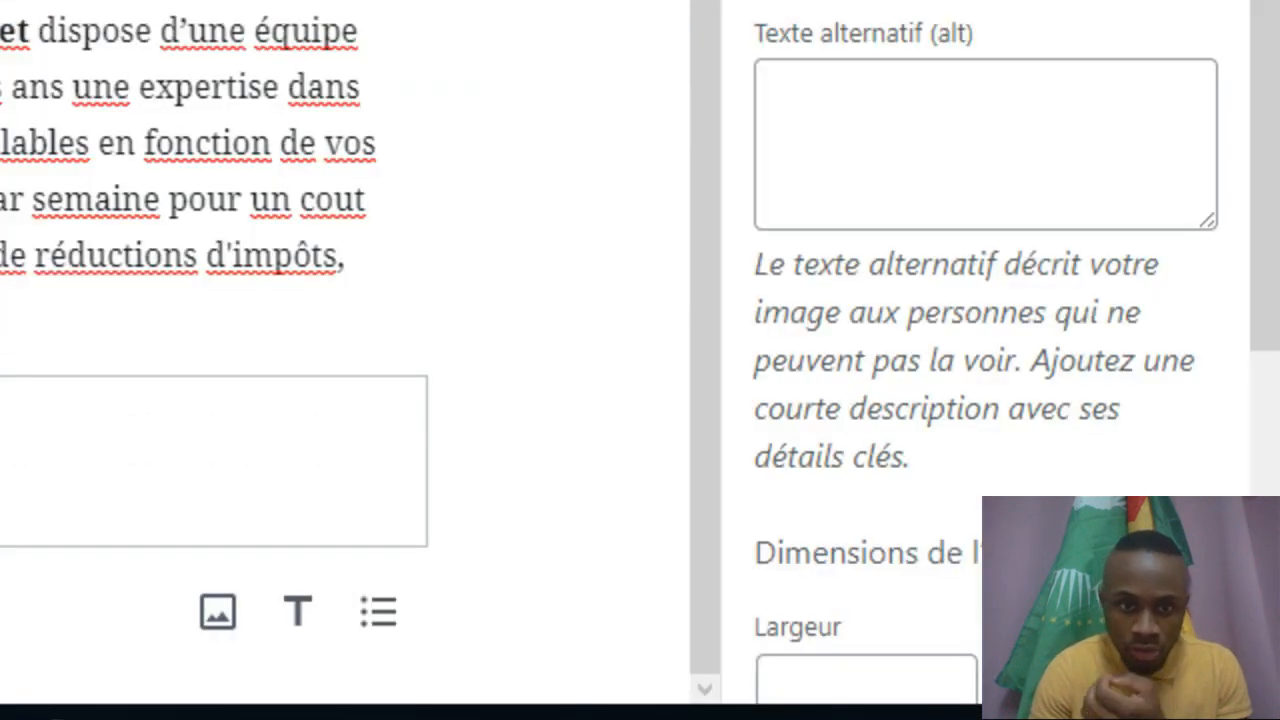
Step: Set the inserted photo to the Moyenne size with centered alignment and update the page
{"action": "left_click_drag", "start_coordinate": [707, 153], "coordinate": [705, 404]}
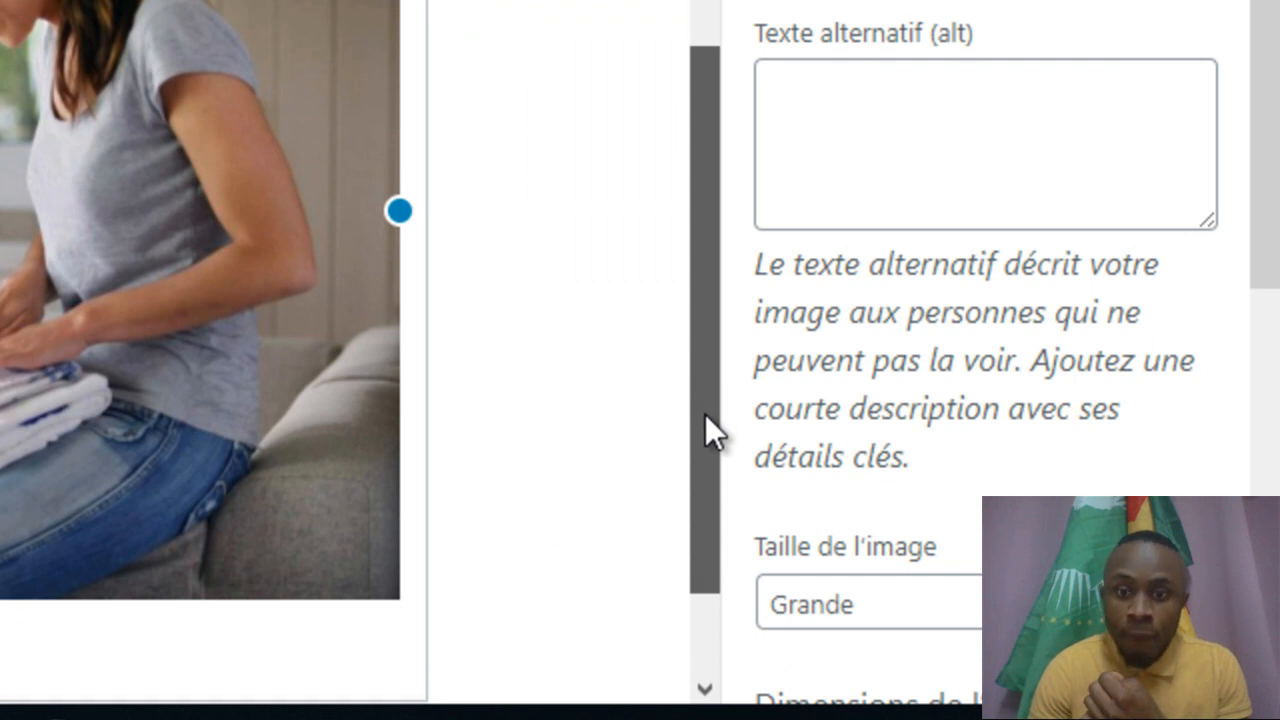
{"action": "left_click", "coordinate": [995, 604]}
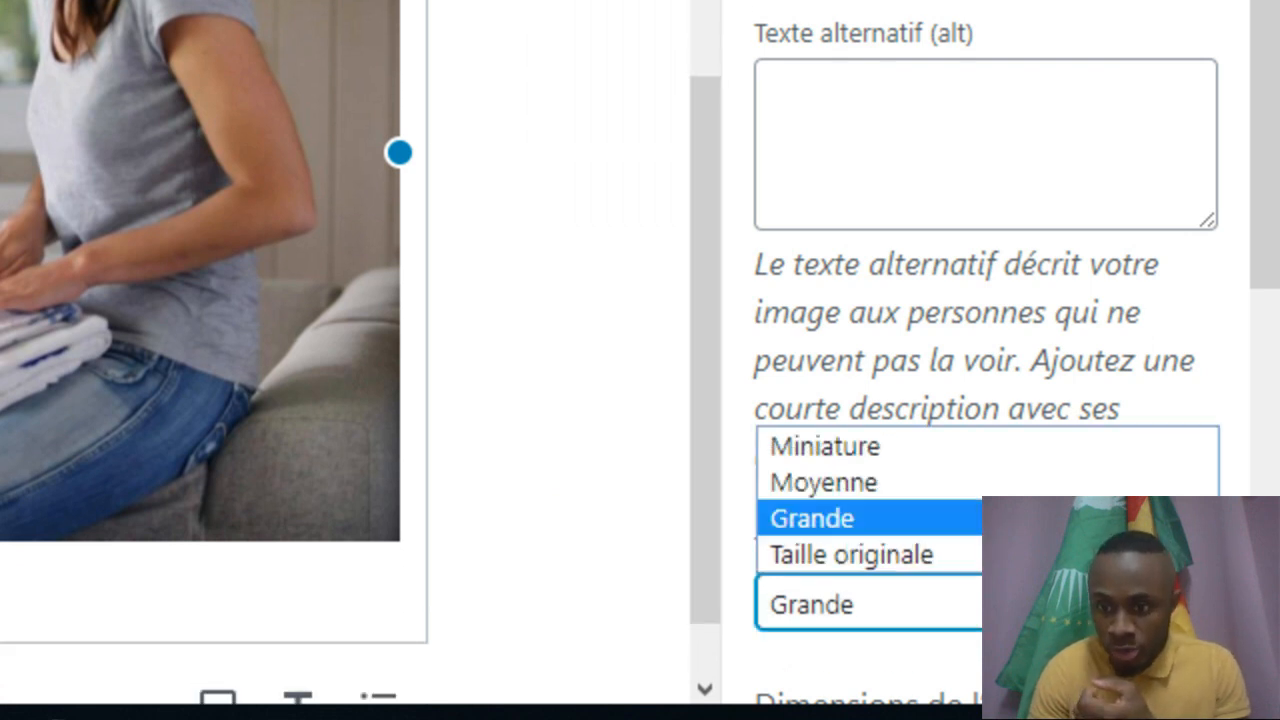
{"action": "left_click", "coordinate": [995, 484]}
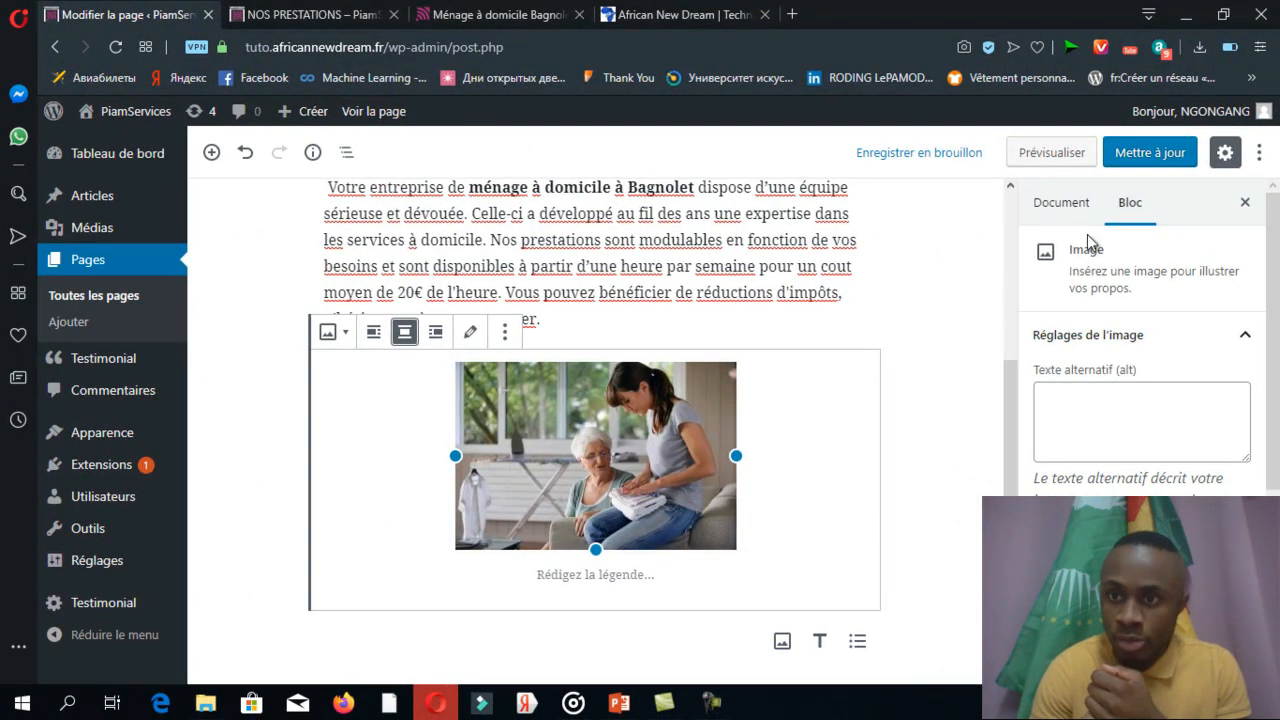
{"action": "left_click", "coordinate": [1166, 162]}
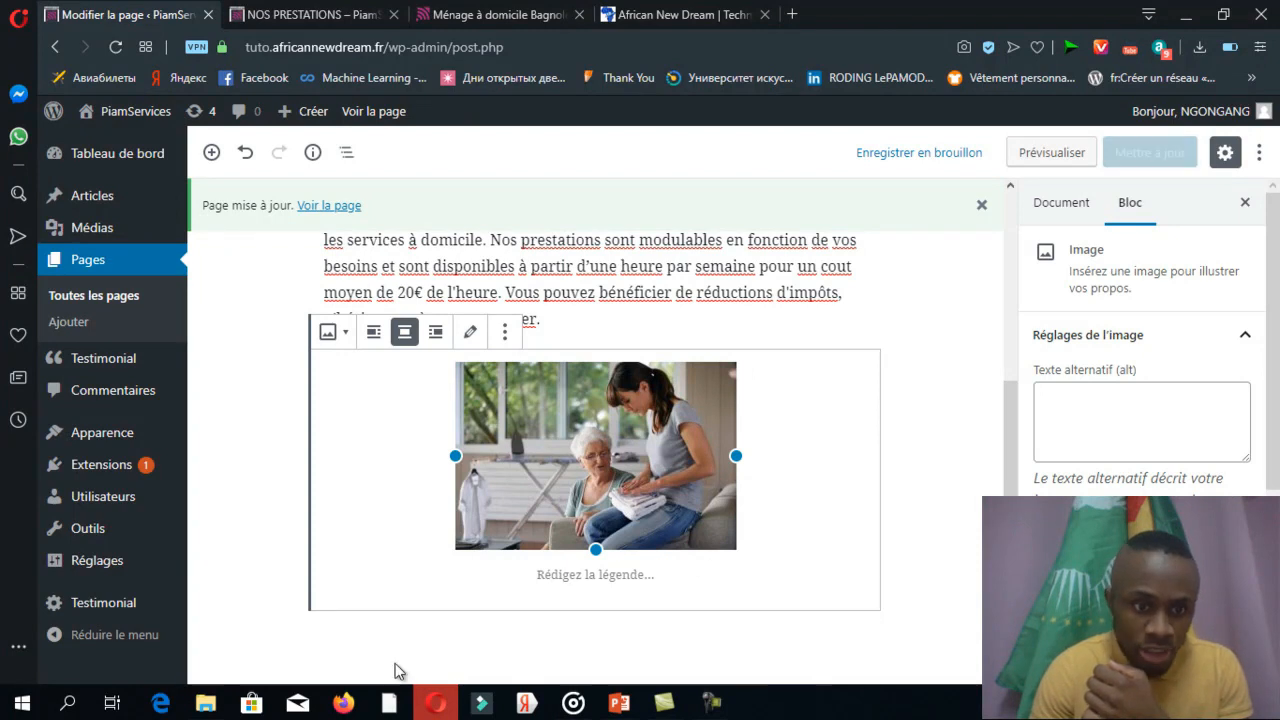
Step: Copy the "Les aides au ménage et au repassage" section from the source site into a new paragraph block below the photo
{"action": "left_click", "coordinate": [283, 645]}
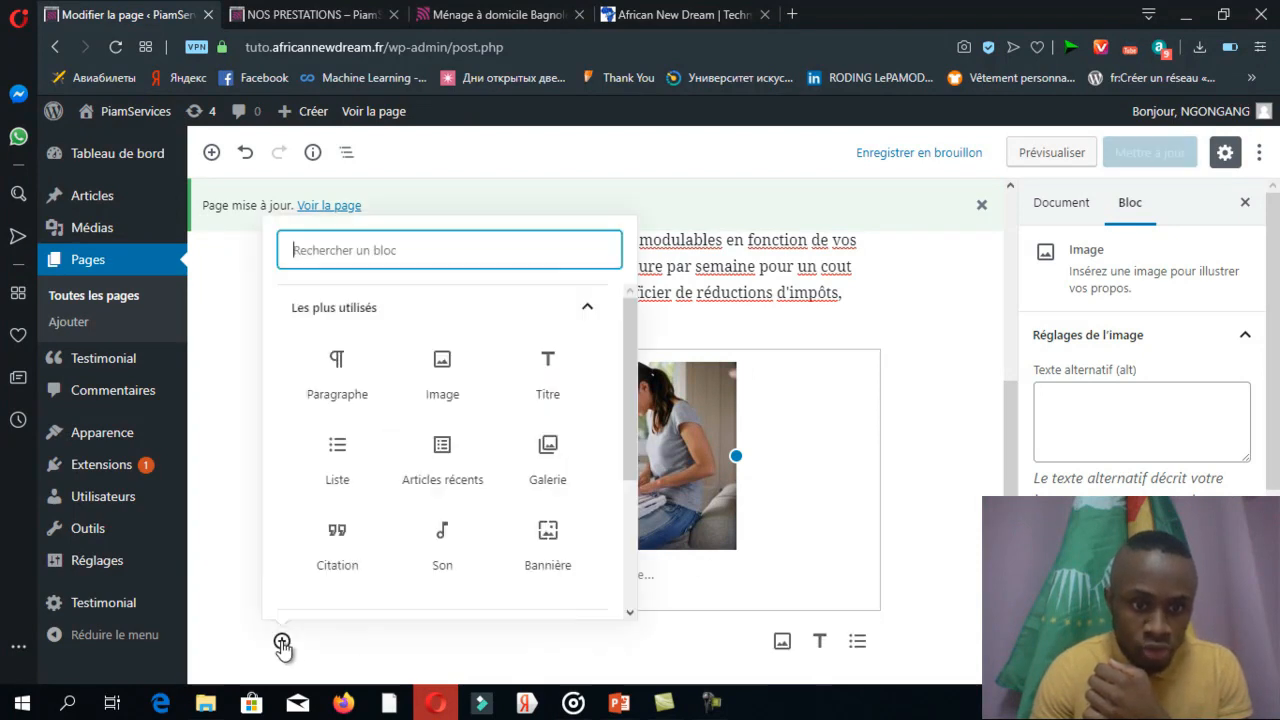
{"action": "left_click", "coordinate": [352, 393]}
{"action": "left_click", "coordinate": [508, 16]}
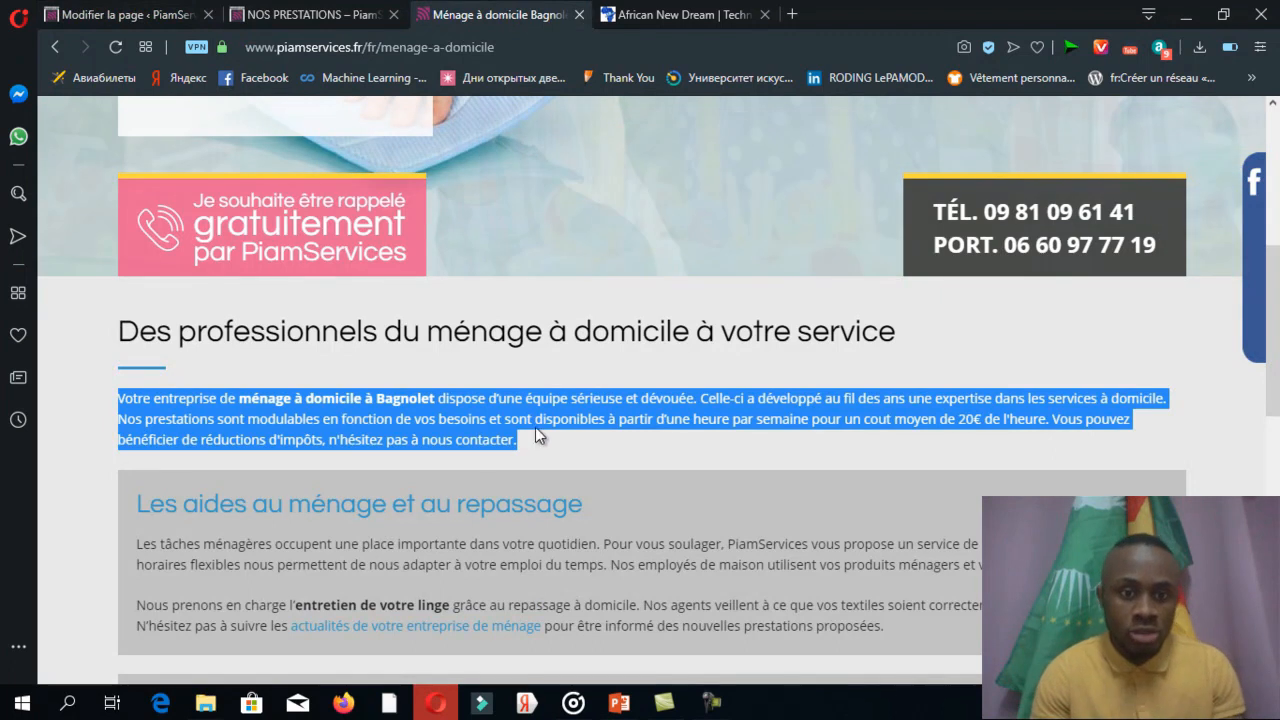
{"action": "left_click_drag", "start_coordinate": [918, 626], "coordinate": [155, 505]}
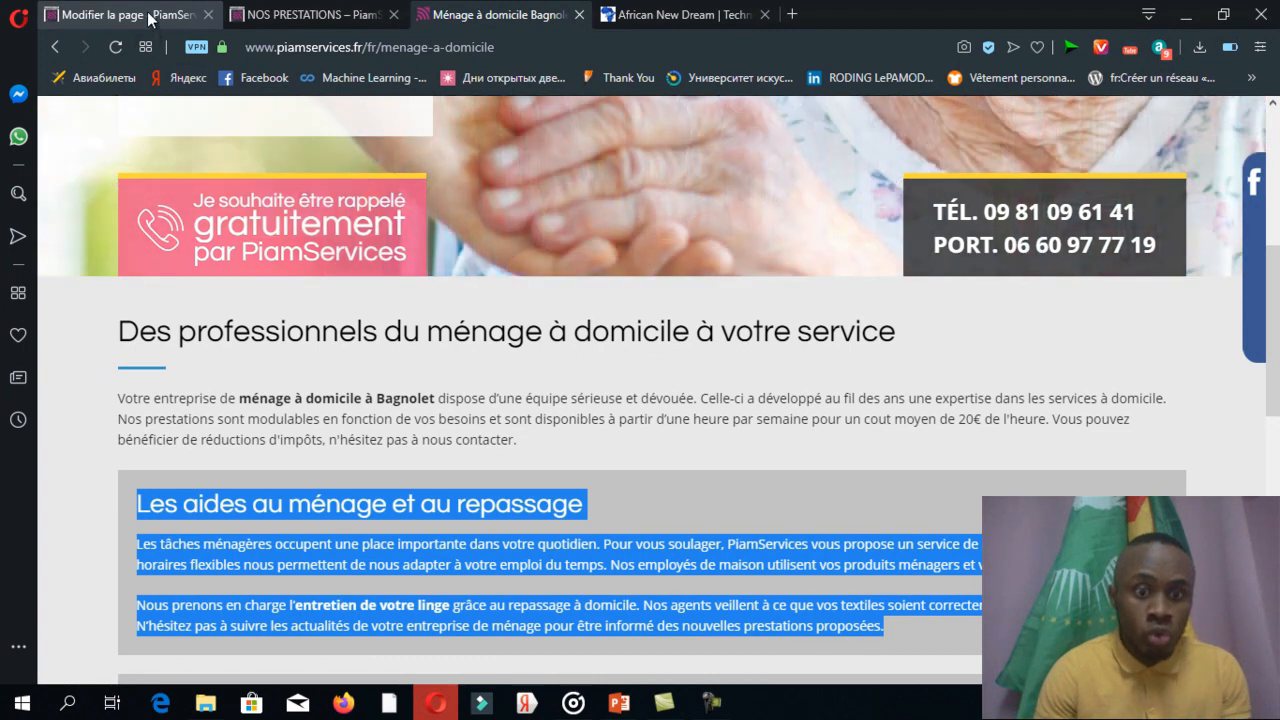
{"action": "left_click", "coordinate": [148, 24]}
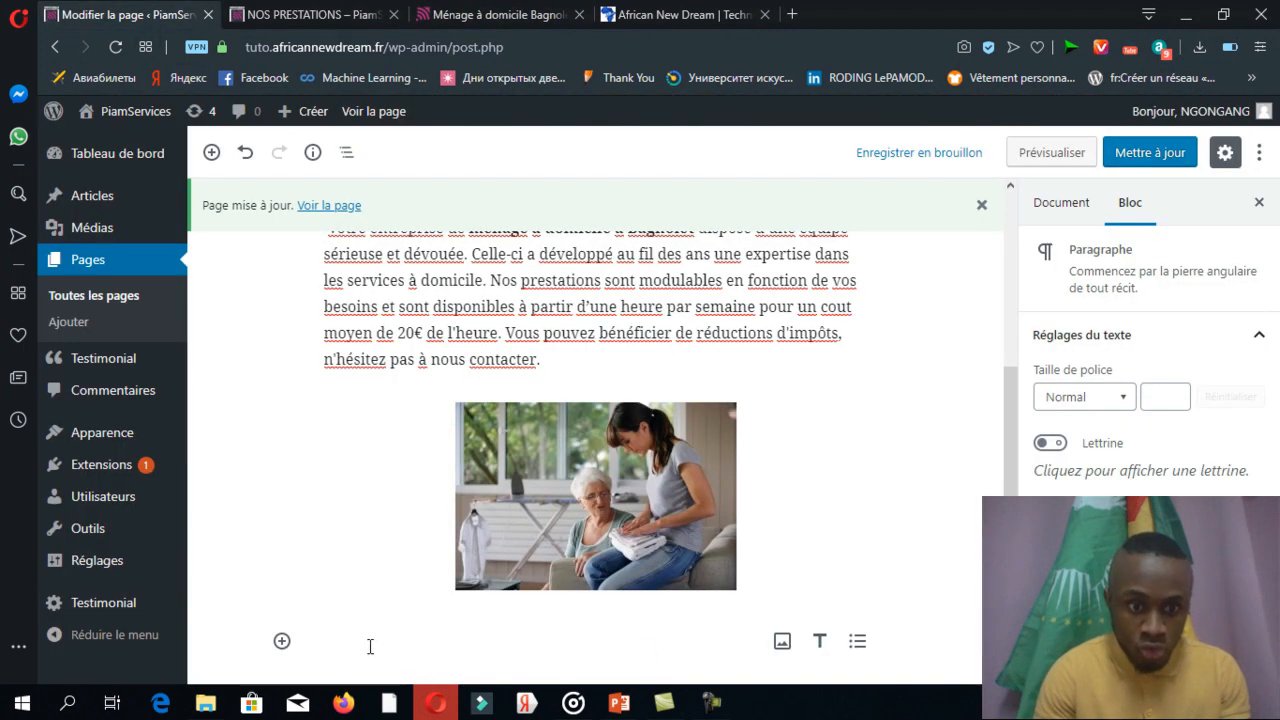
{"action": "key", "text": "ctrl+v"}
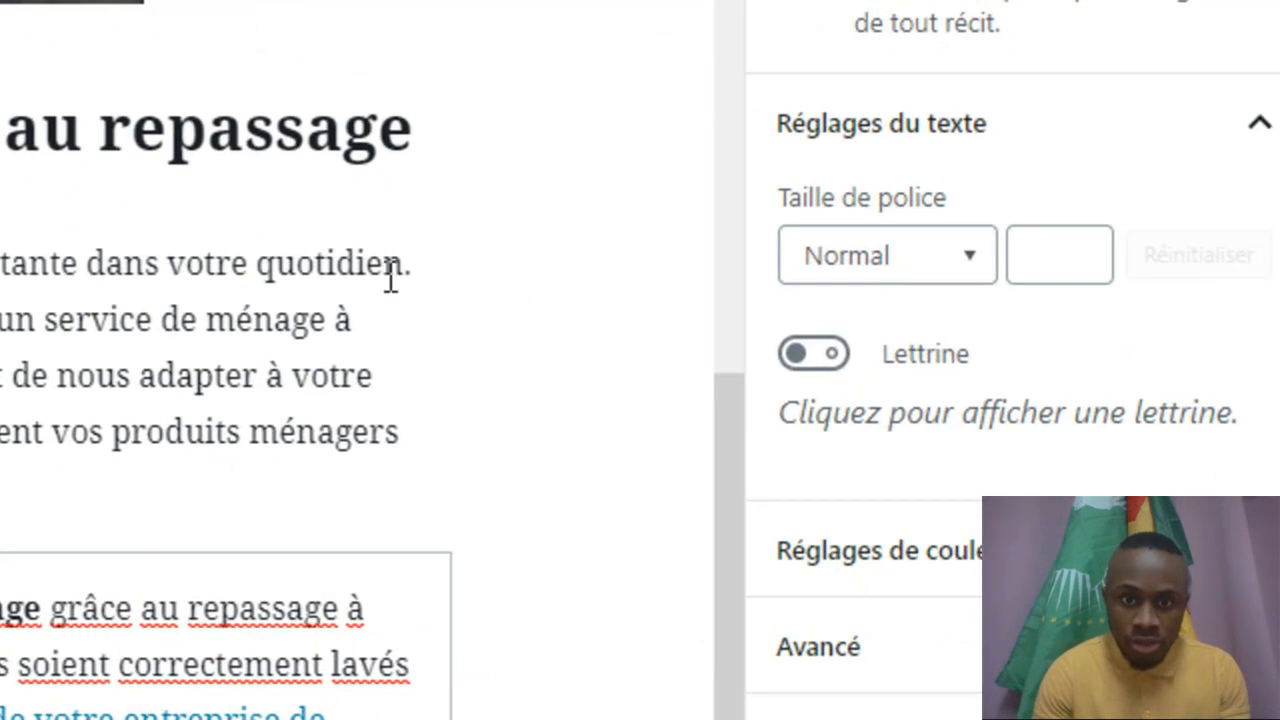
Step: Check the level of the pasted "Les aides au ménage et au repassage" heading and update the page
{"action": "left_click", "coordinate": [138, 138]}
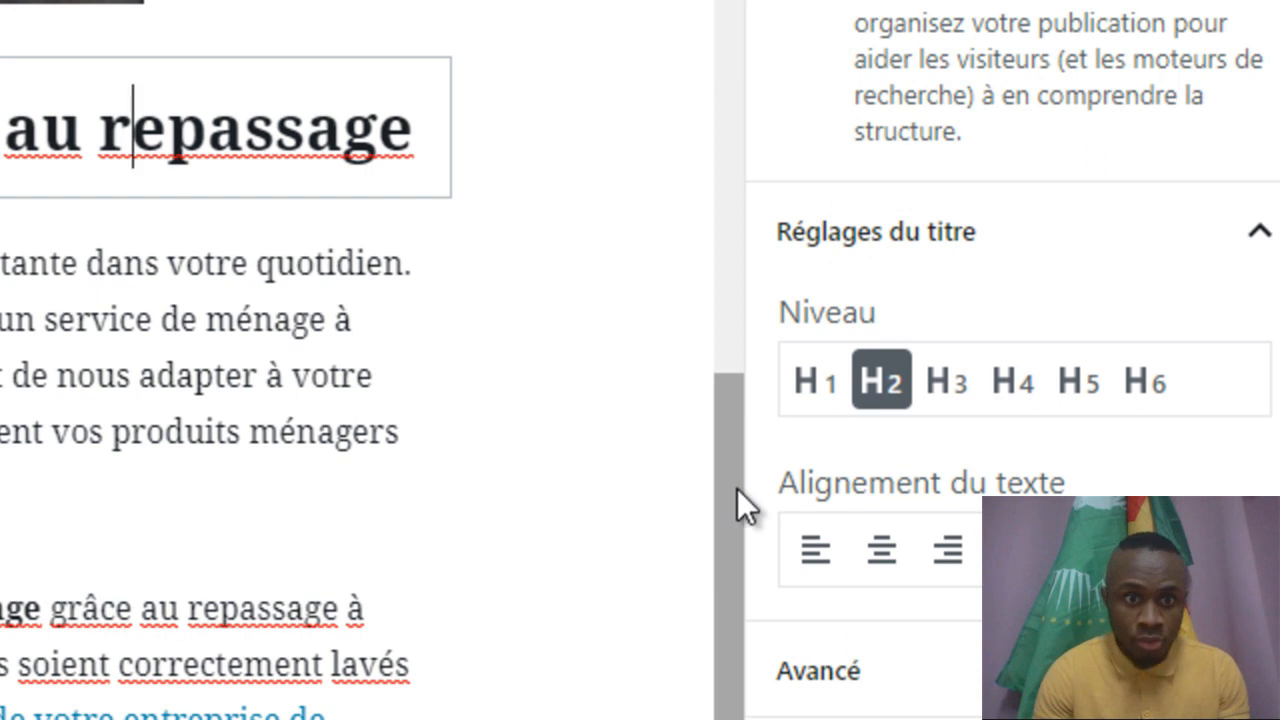
{"action": "left_click_drag", "start_coordinate": [737, 503], "coordinate": [742, 451]}
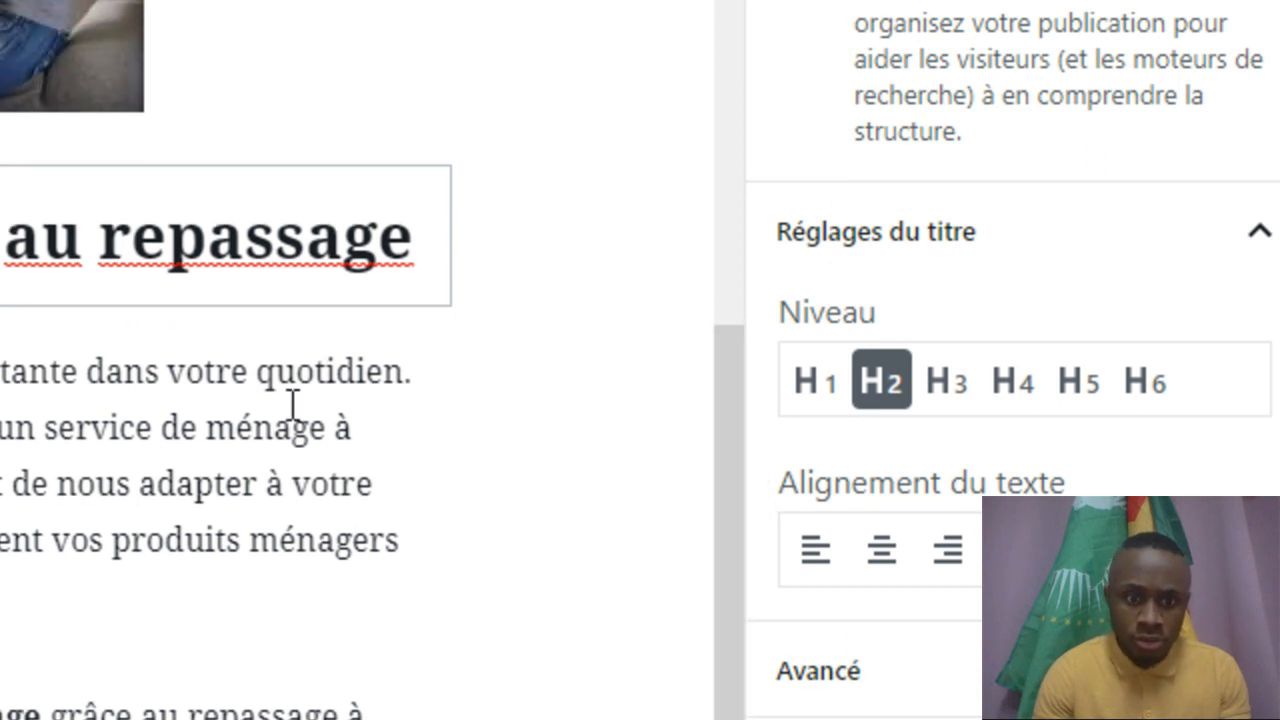
{"action": "left_click_drag", "start_coordinate": [731, 457], "coordinate": [731, 491]}
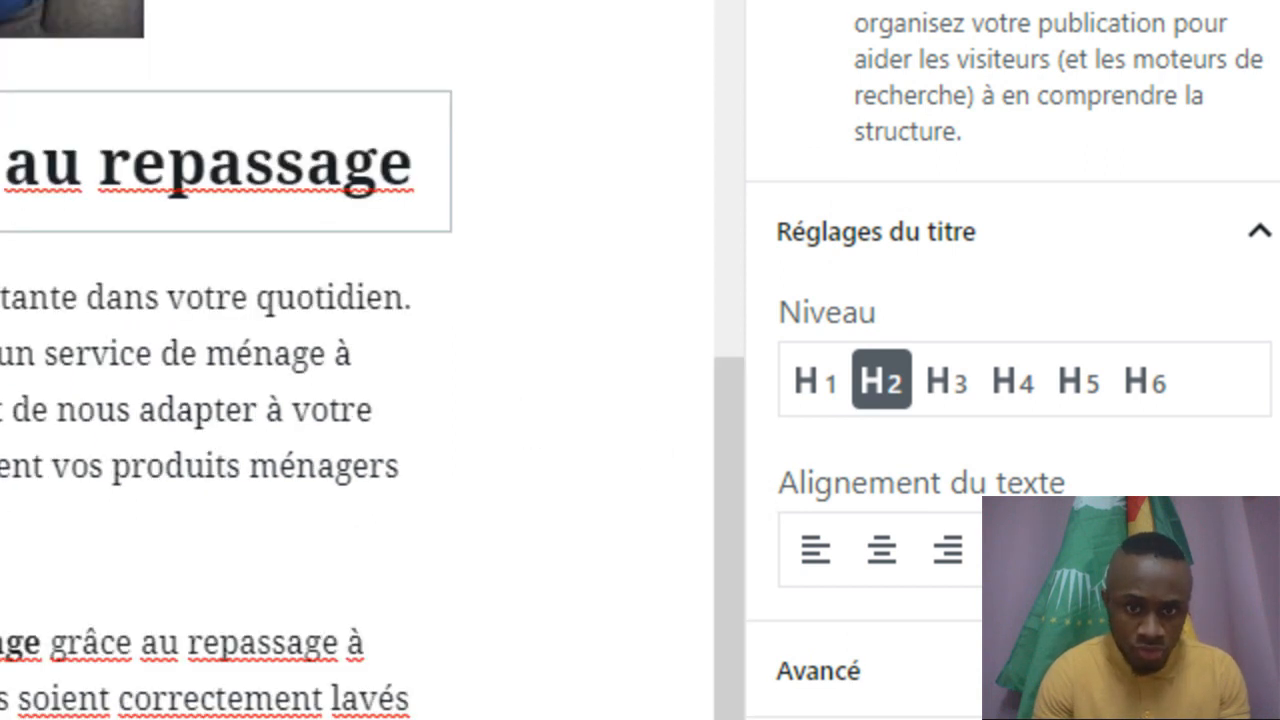
{"action": "left_click", "coordinate": [706, 480]}
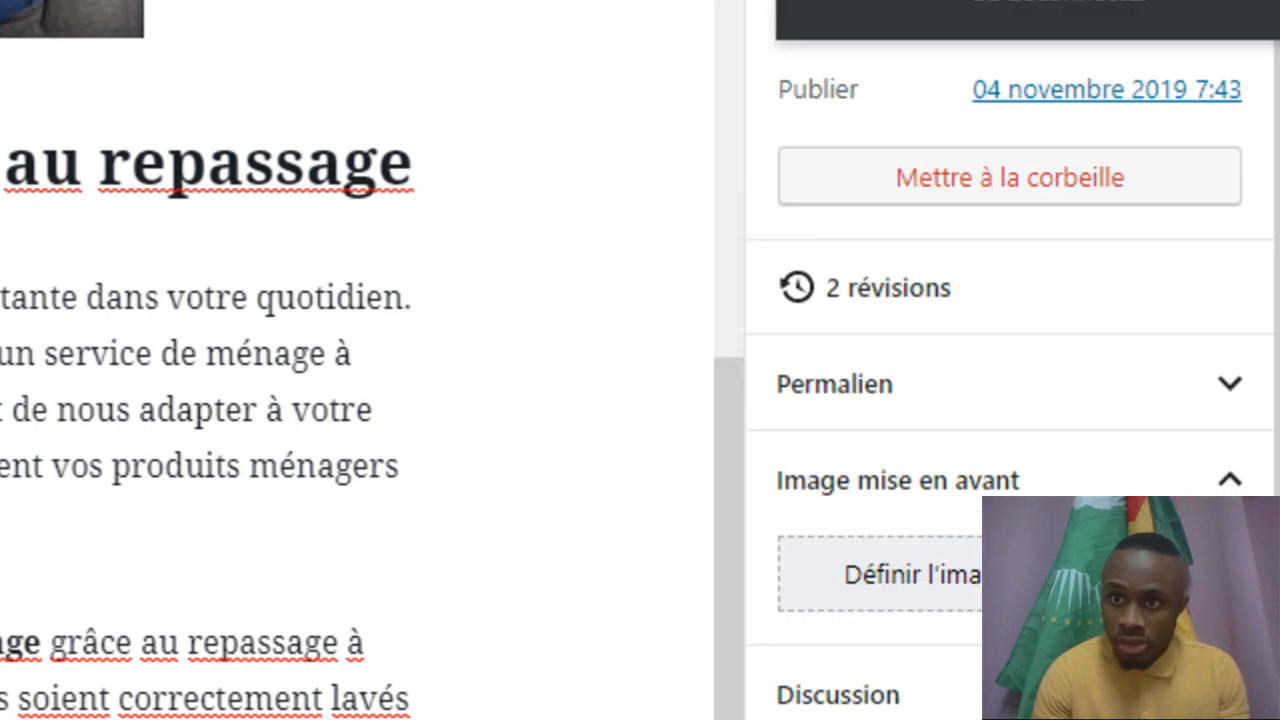
{"action": "left_click", "coordinate": [1123, 20]}
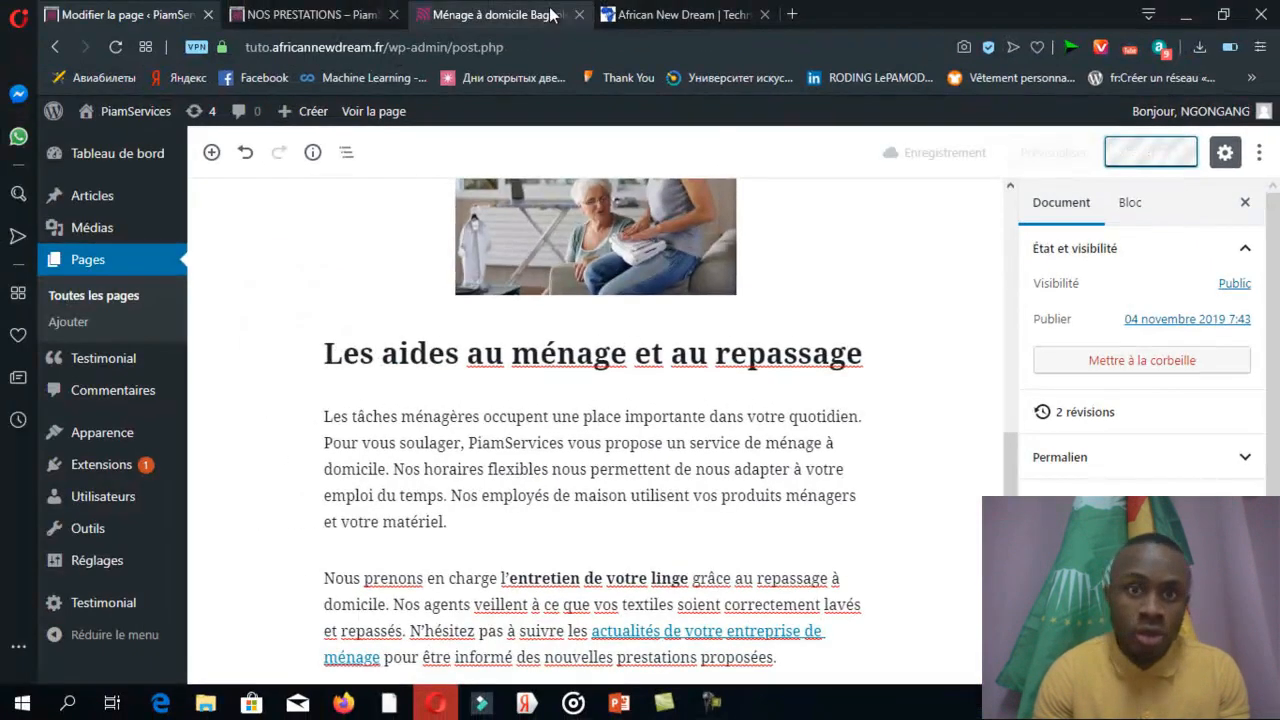
Step: Copy the whole "L'assistance aux personnes dépendantes" section, including its list, from the source site and return to the page editor
{"action": "left_click", "coordinate": [545, 14]}
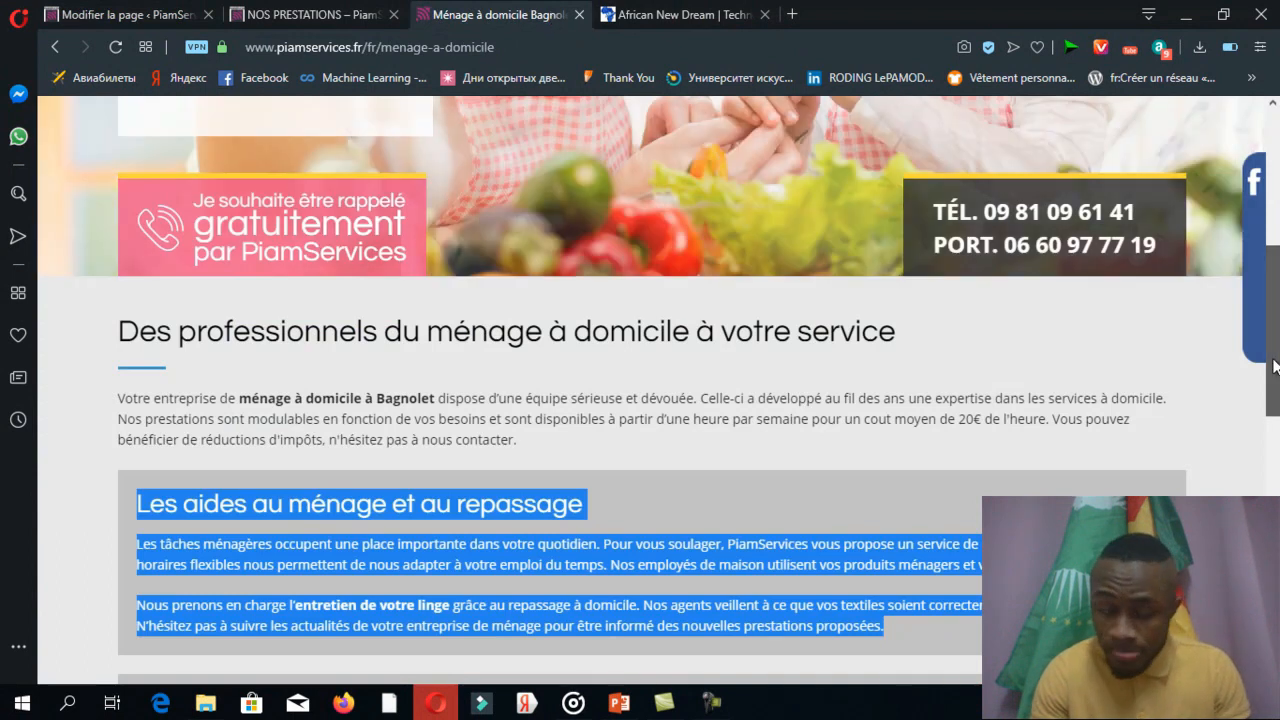
{"action": "scroll", "coordinate": [807, 479], "scroll_direction": "down", "scroll_amount": 3}
{"action": "left_click_drag", "start_coordinate": [658, 570], "coordinate": [166, 362]}
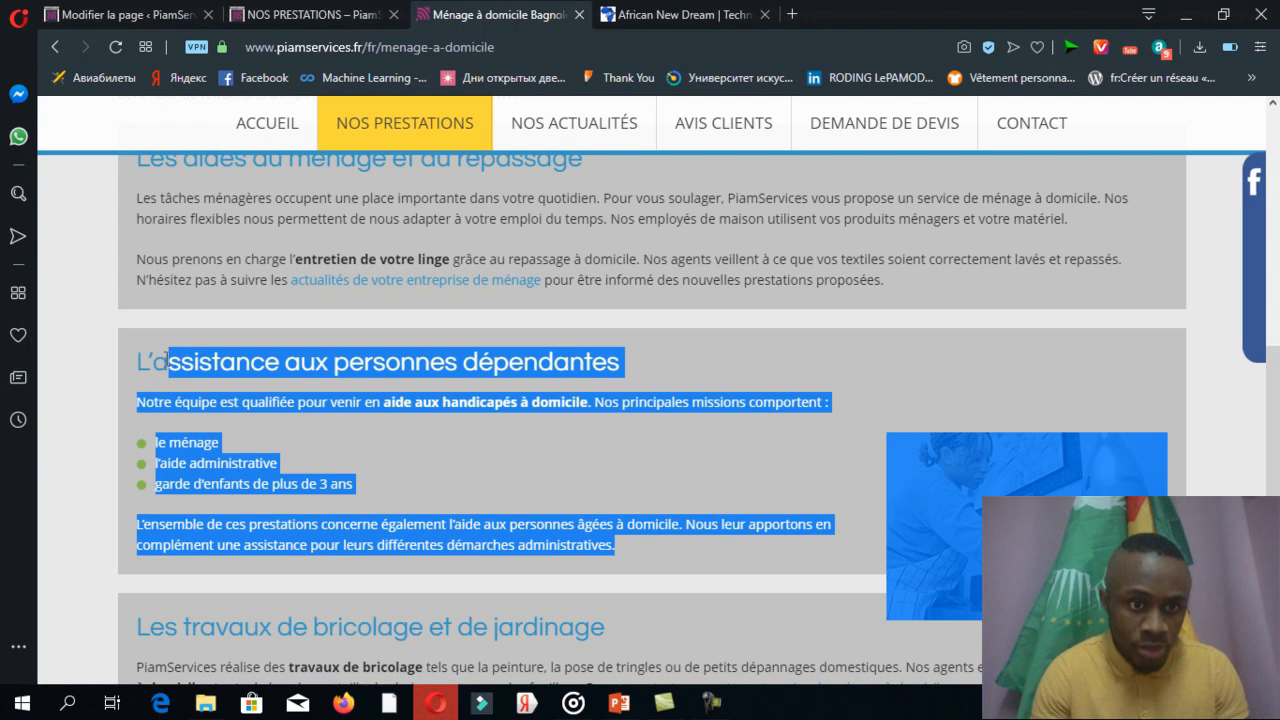
{"action": "left_click", "coordinate": [155, 360]}
{"action": "left_click_drag", "start_coordinate": [137, 402], "coordinate": [578, 550]}
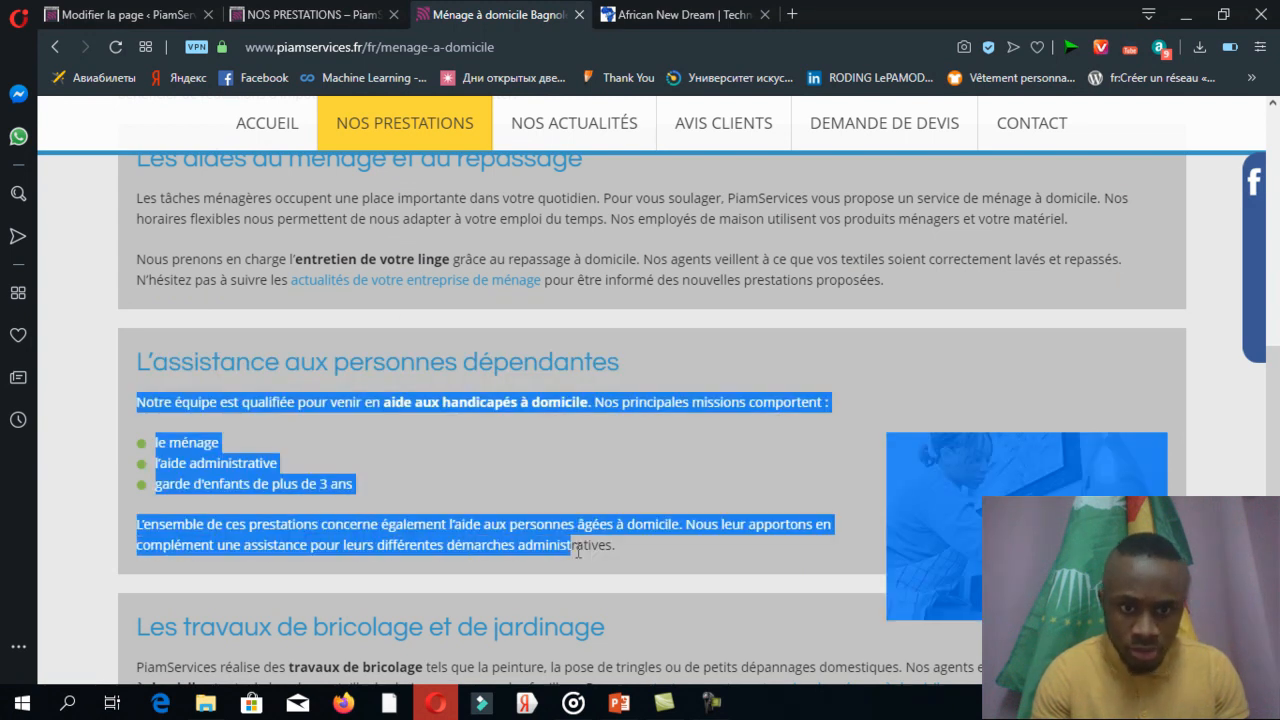
{"action": "left_click", "coordinate": [634, 550]}
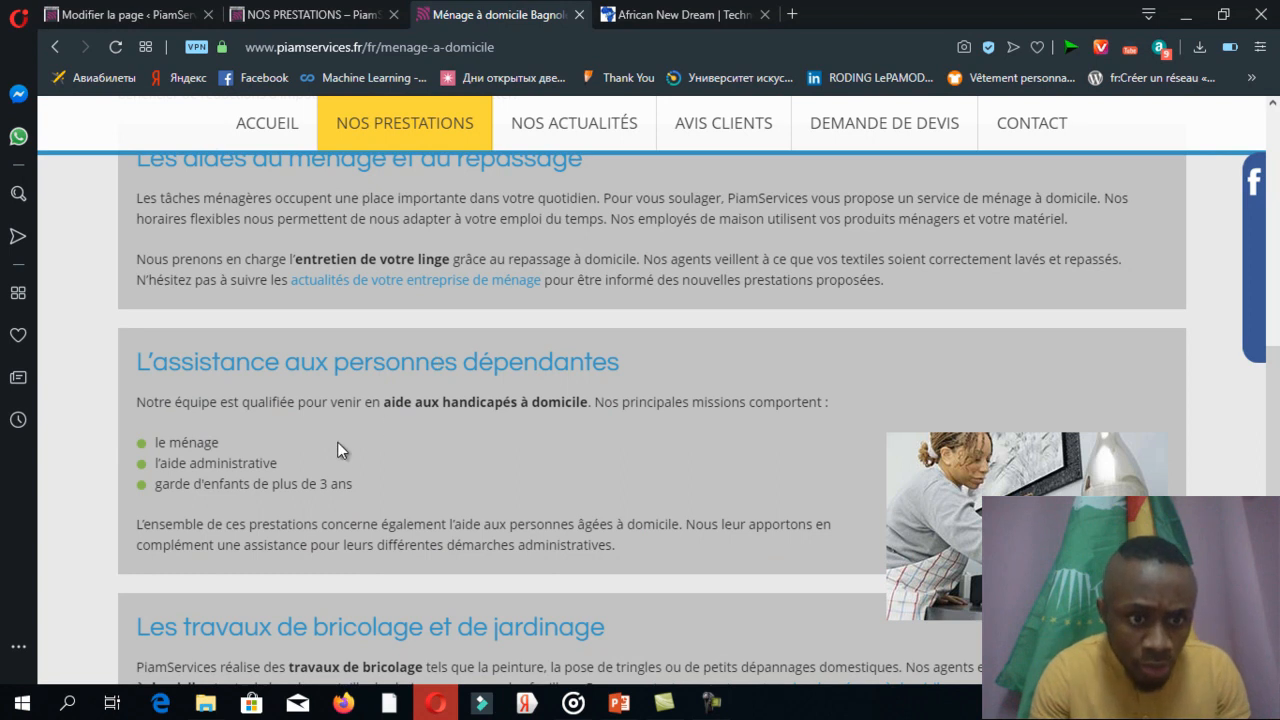
{"action": "left_click_drag", "start_coordinate": [361, 484], "coordinate": [715, 556]}
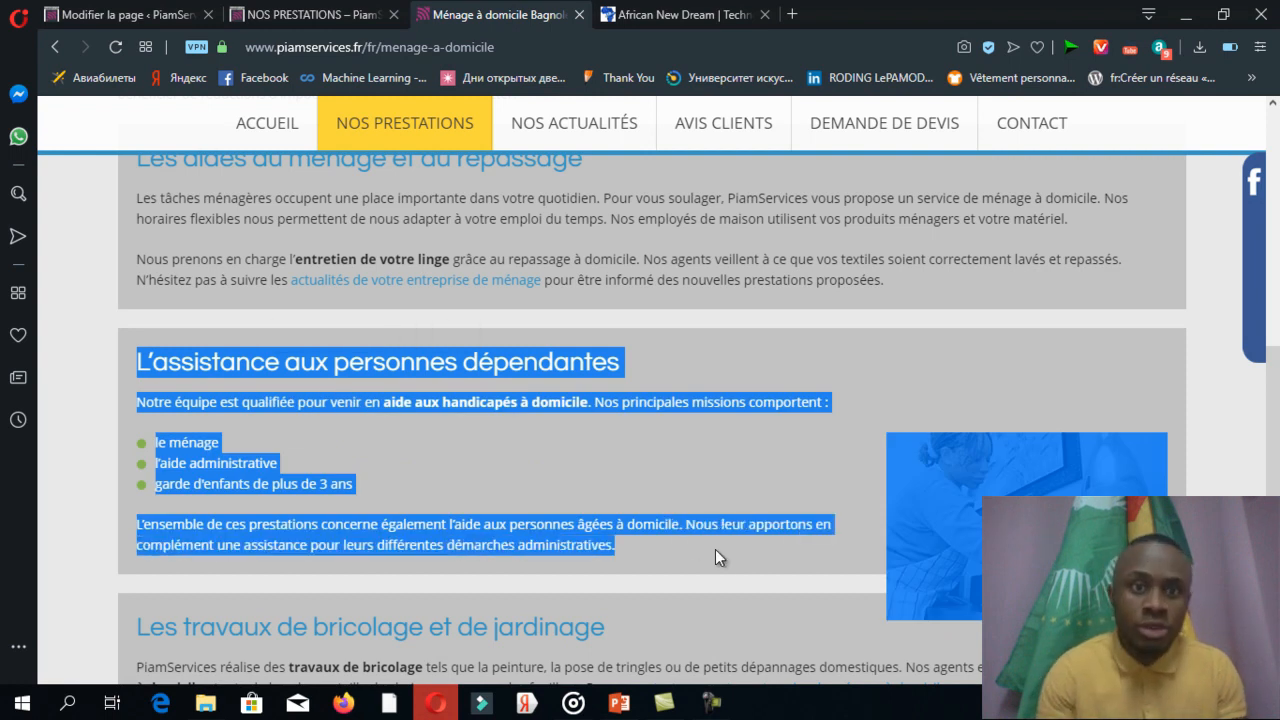
{"action": "left_click", "coordinate": [333, 17]}
{"action": "left_click", "coordinate": [140, 16]}
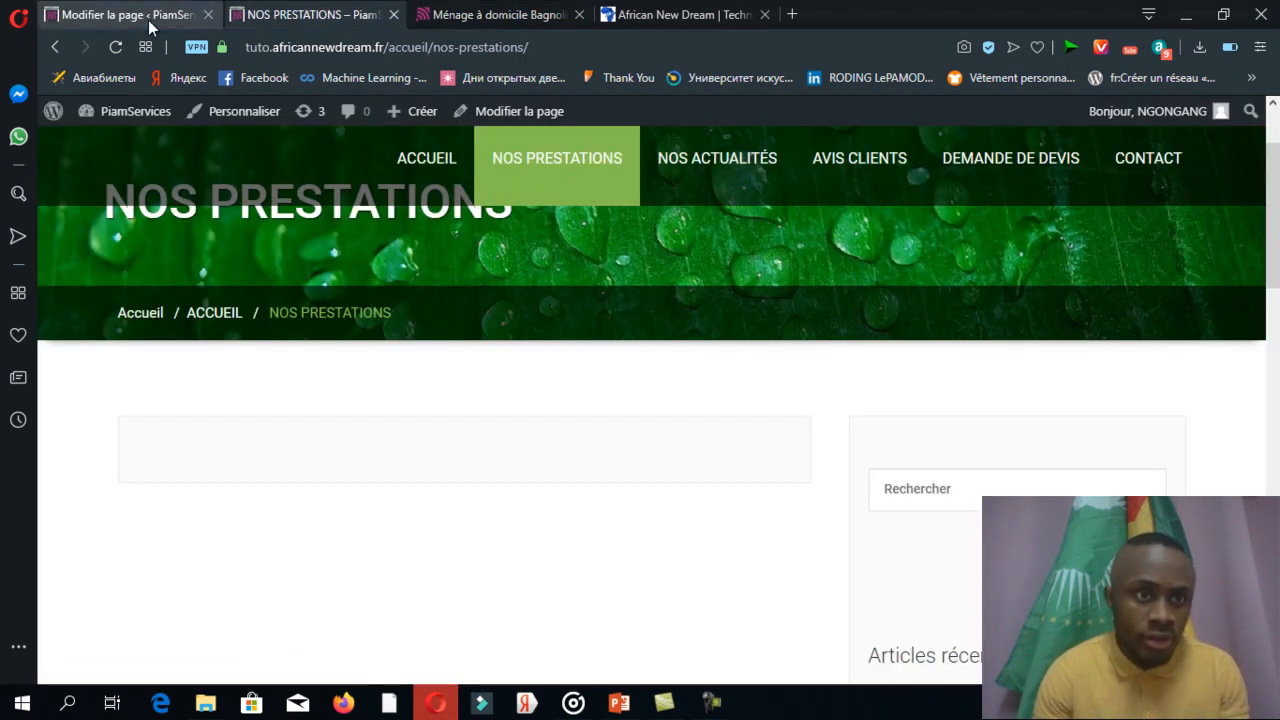
Step: Add an image block below the paragraph starting "Nous prenons en charge l'entretien de votre linge"
{"action": "left_click_drag", "start_coordinate": [1010, 474], "coordinate": [1010, 482]}
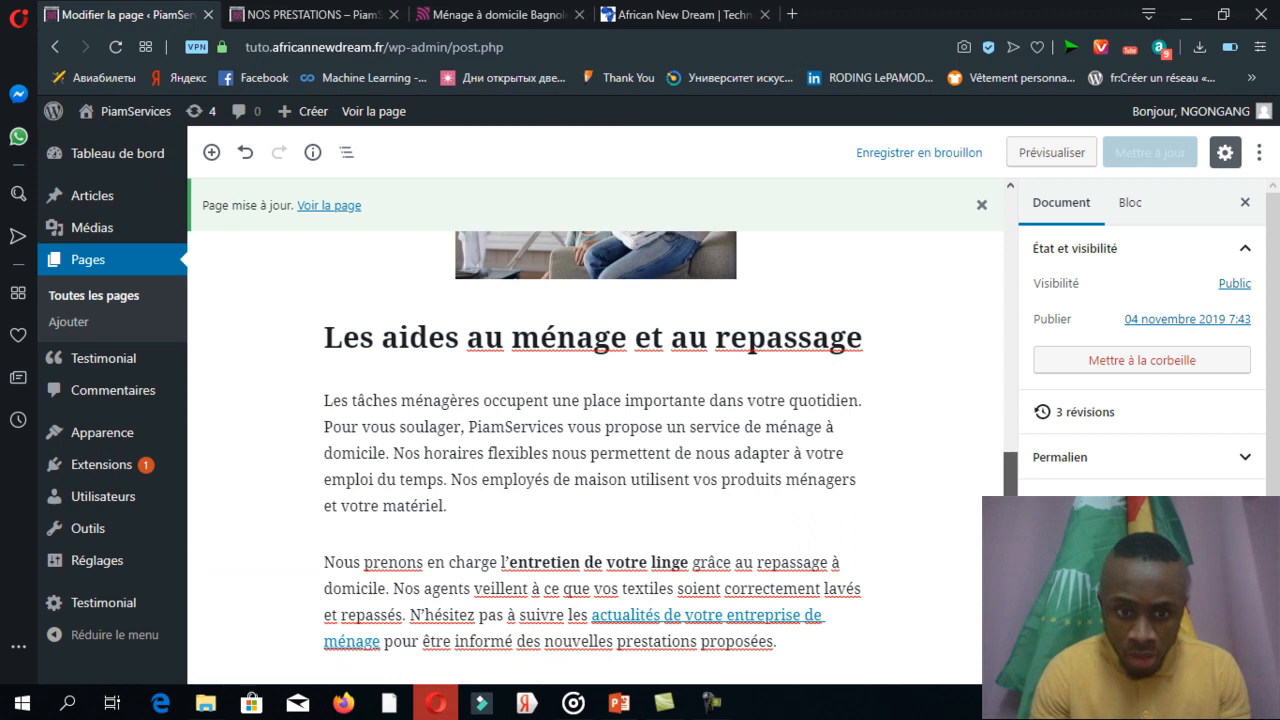
{"action": "left_click", "coordinate": [794, 642]}
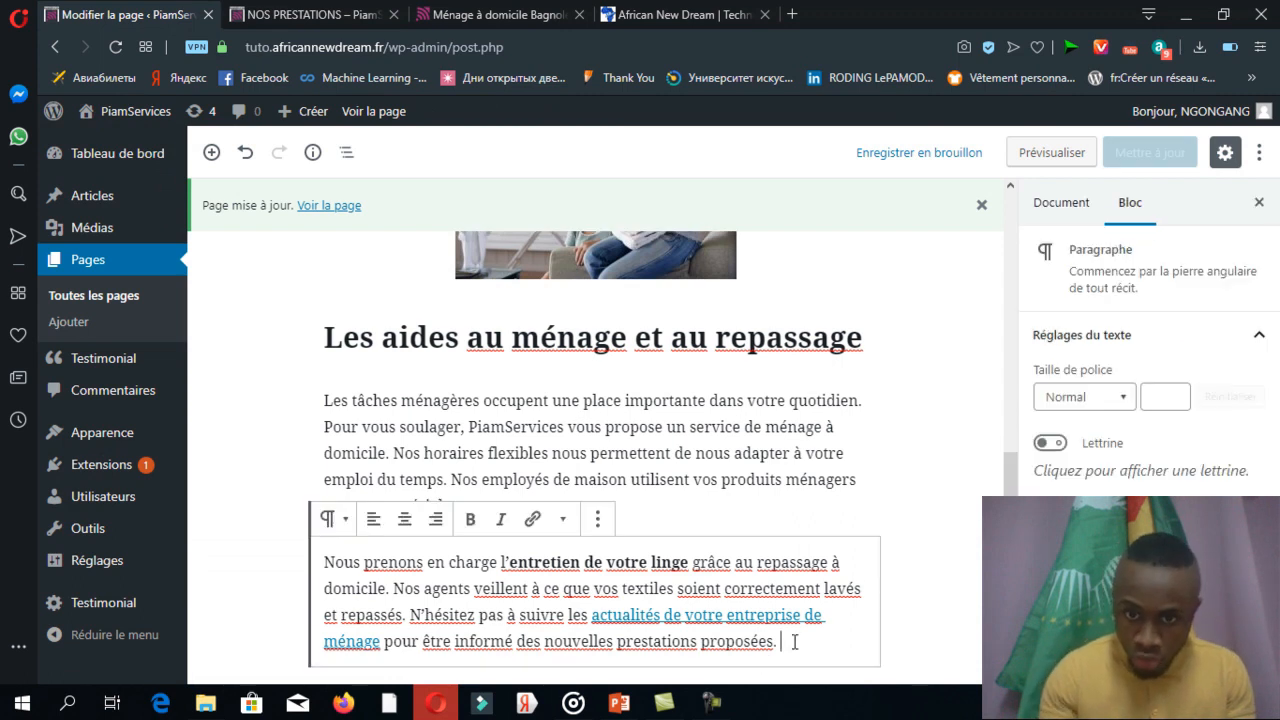
{"action": "key", "text": "Return"}
{"action": "left_click", "coordinate": [282, 642]}
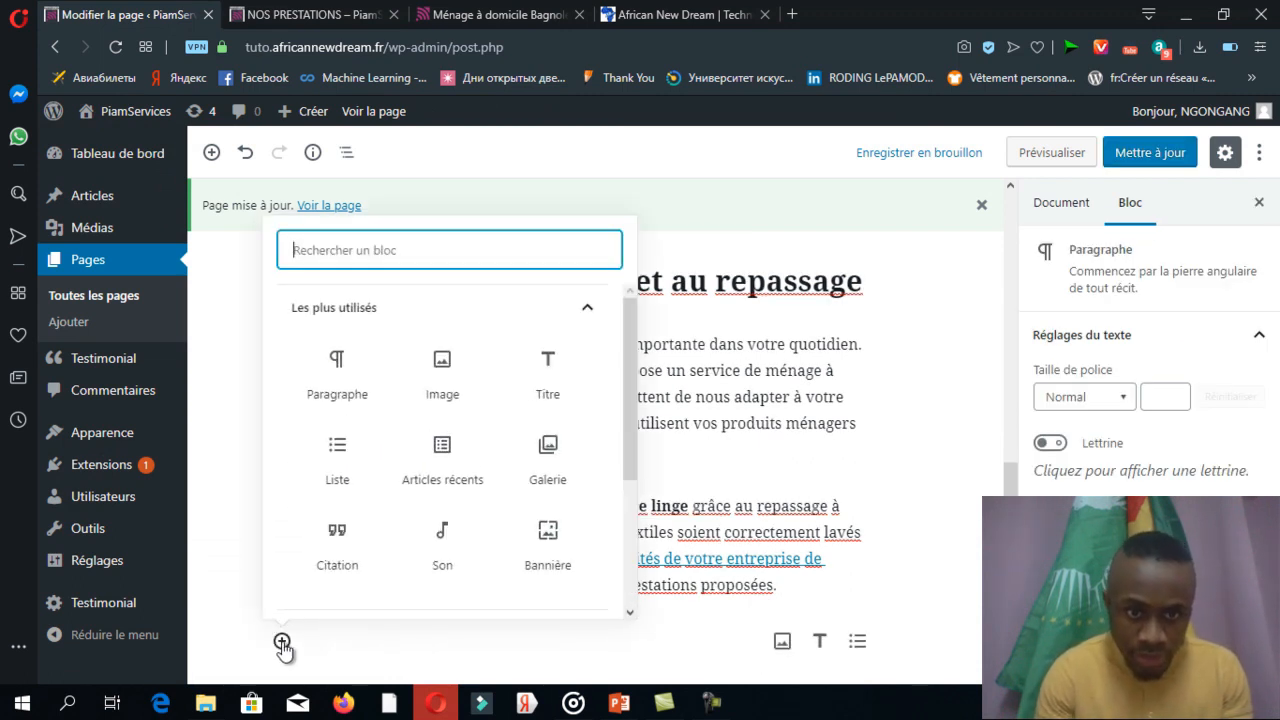
{"action": "left_click", "coordinate": [452, 377]}
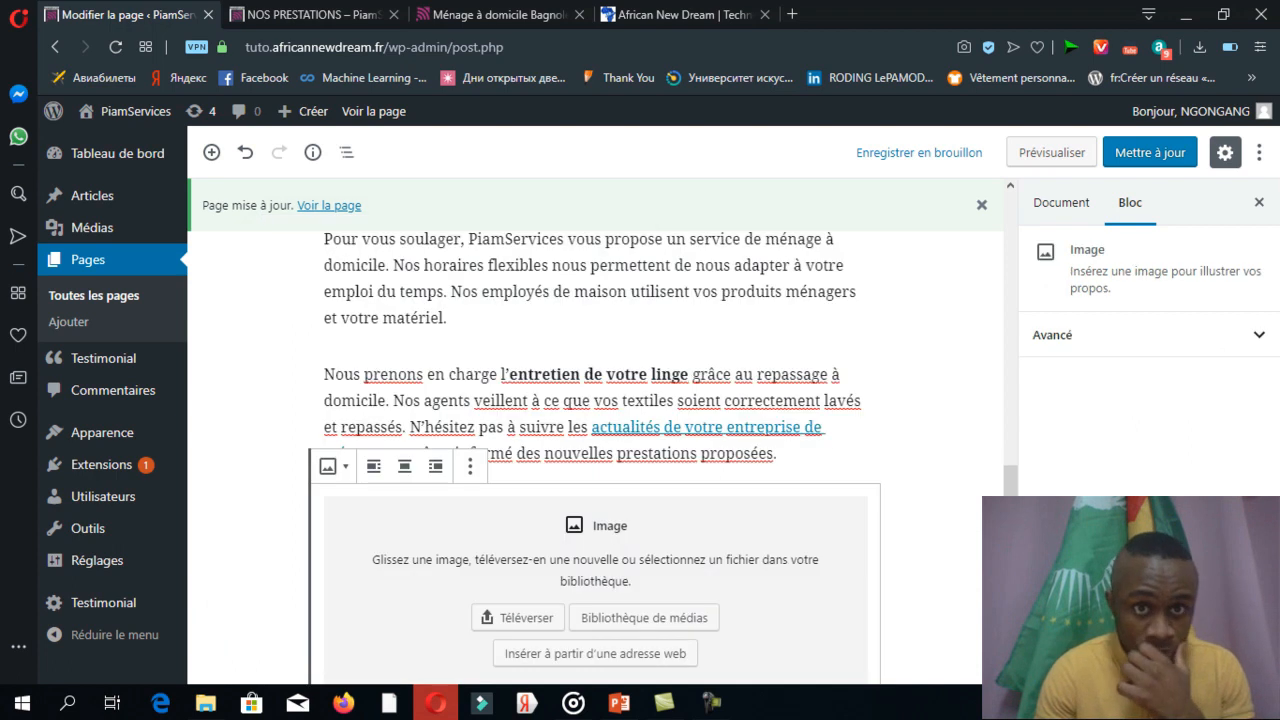
Step: Fill the image block with the media library photo of a caregiver serving tea to an elderly lady
{"action": "left_click_drag", "start_coordinate": [500, 12], "coordinate": [507, 31]}
{"action": "left_click", "coordinate": [1230, 22]}
{"action": "left_click", "coordinate": [535, 20]}
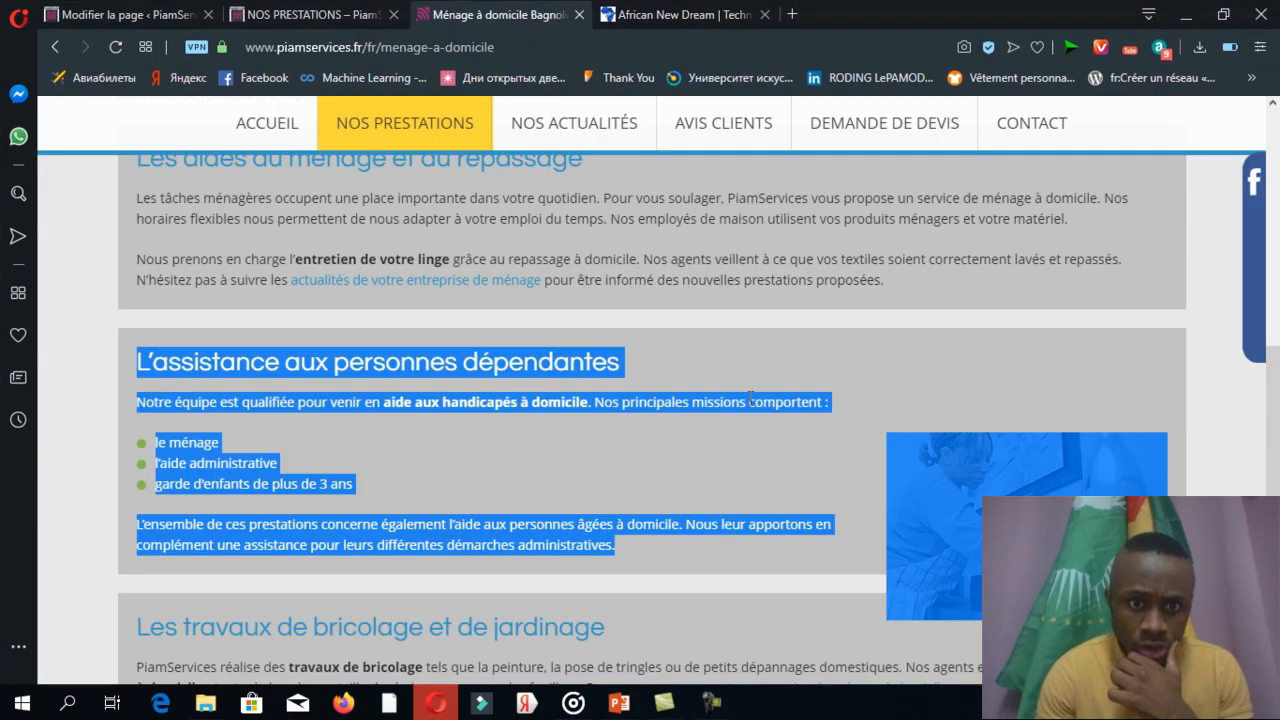
{"action": "left_click", "coordinate": [130, 16]}
{"action": "left_click", "coordinate": [665, 622]}
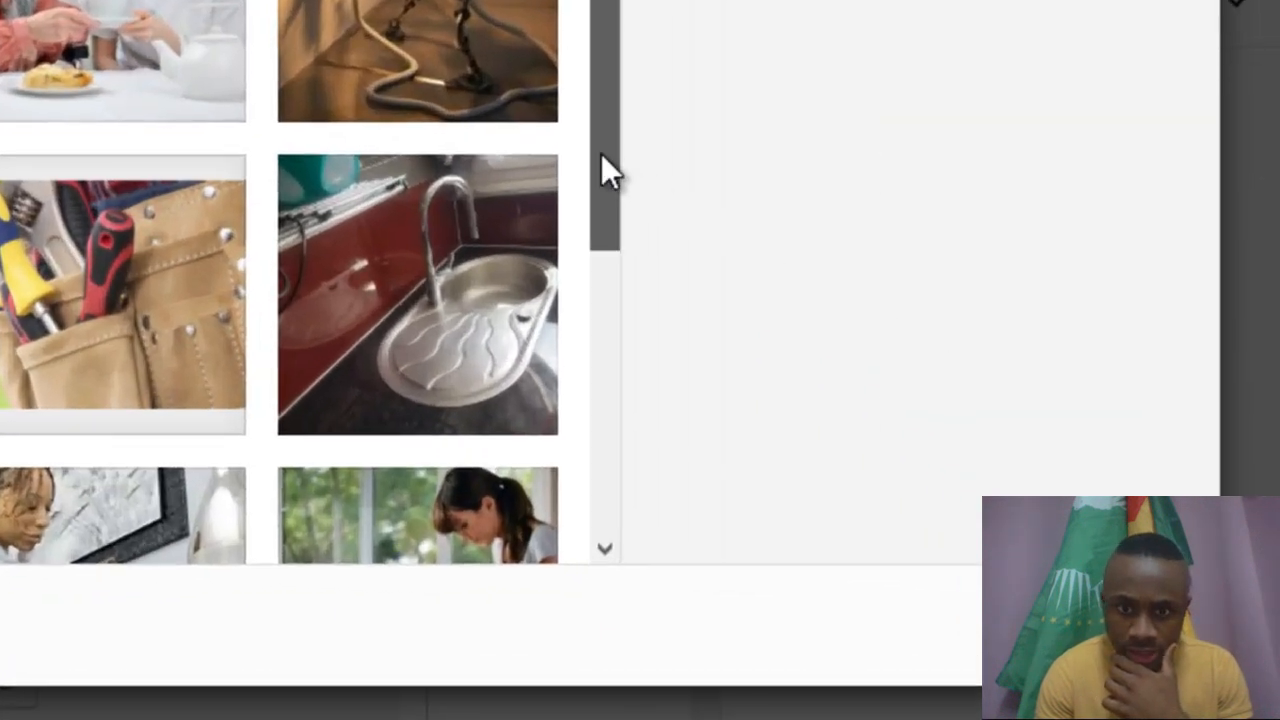
{"action": "left_click_drag", "start_coordinate": [962, 408], "coordinate": [968, 522]}
{"action": "left_click_drag", "start_coordinate": [607, 383], "coordinate": [645, 129]}
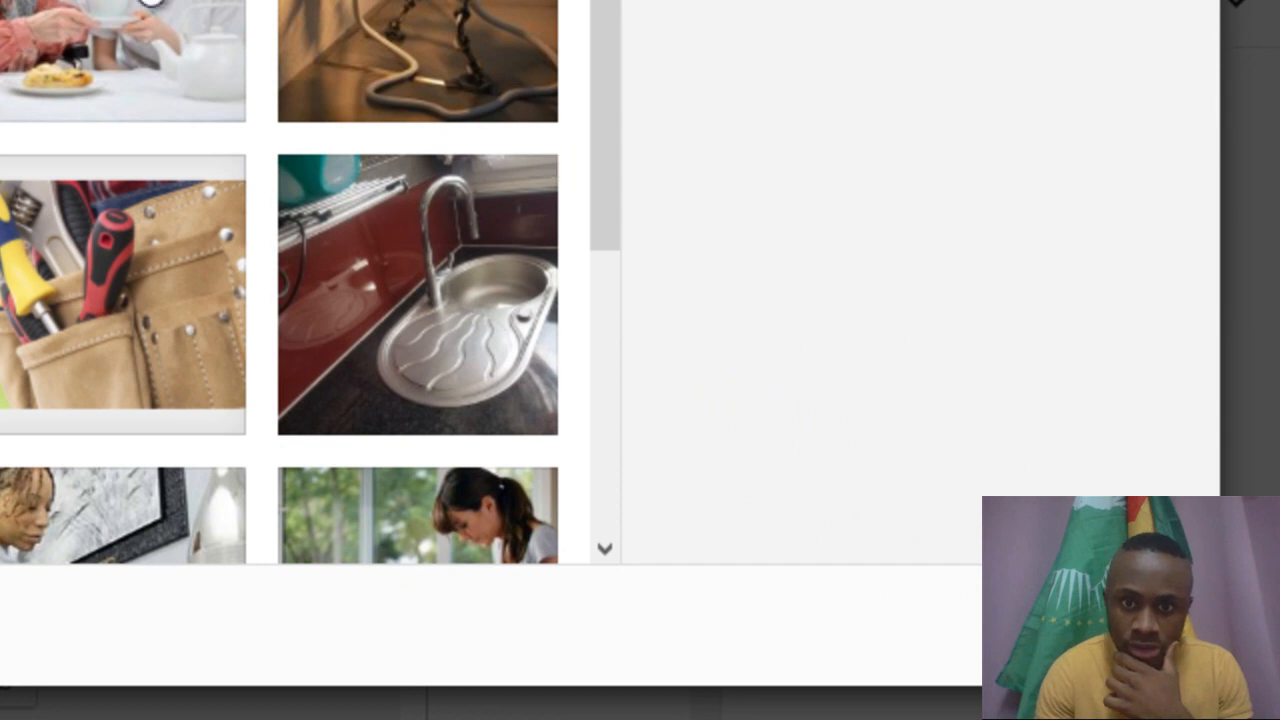
{"action": "left_click", "coordinate": [150, 5]}
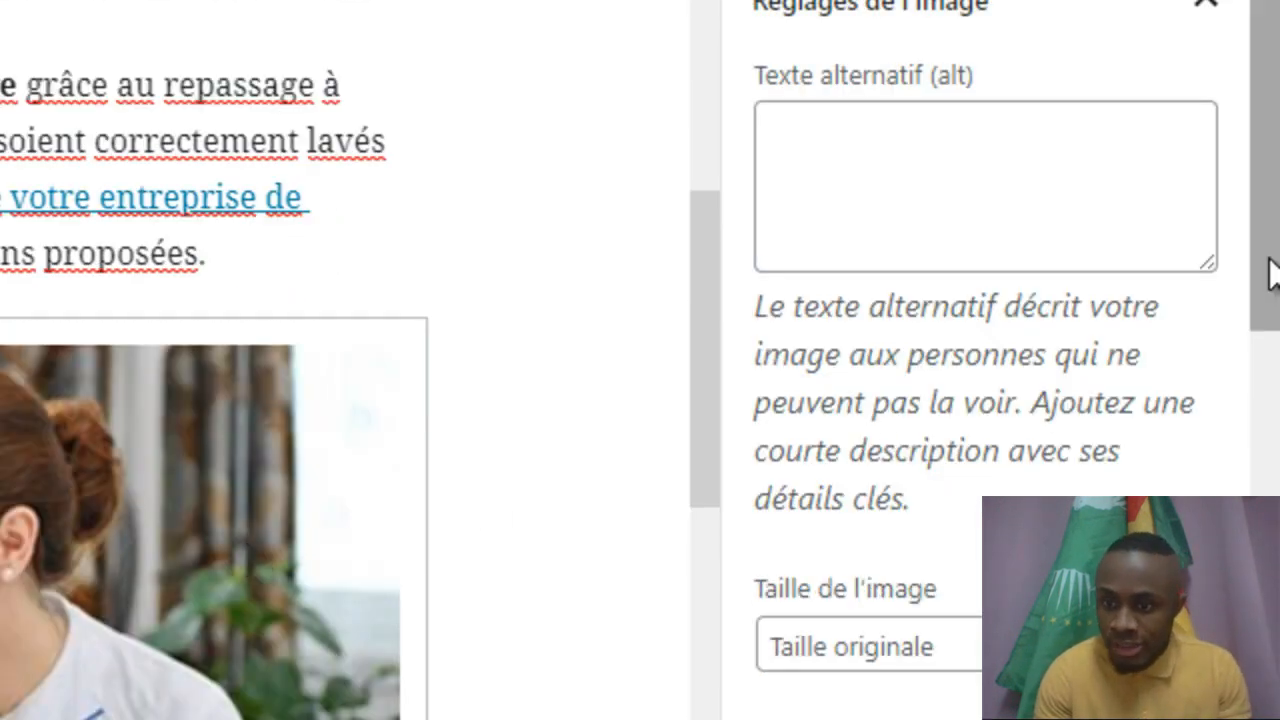
Step: Set the tea photo to the Moyenne size and center it
{"action": "left_click_drag", "start_coordinate": [1268, 271], "coordinate": [1264, 362]}
{"action": "left_click", "coordinate": [1205, 482]}
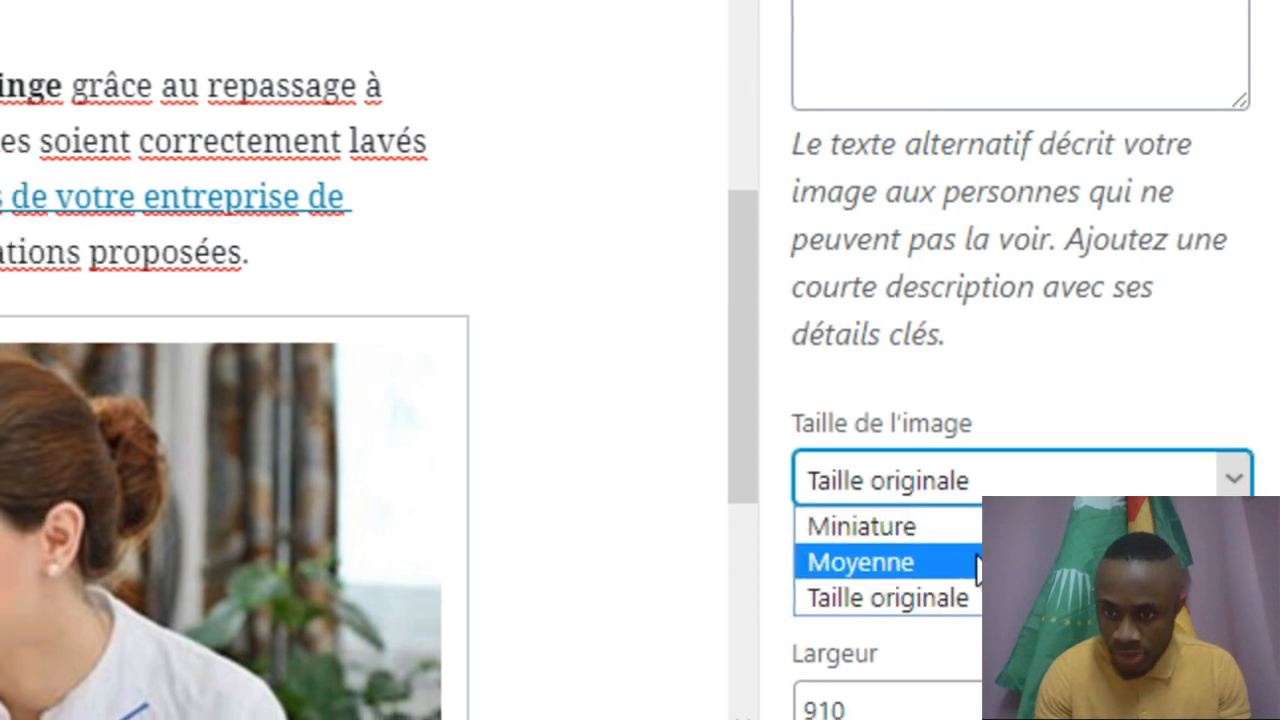
{"action": "left_click", "coordinate": [931, 566]}
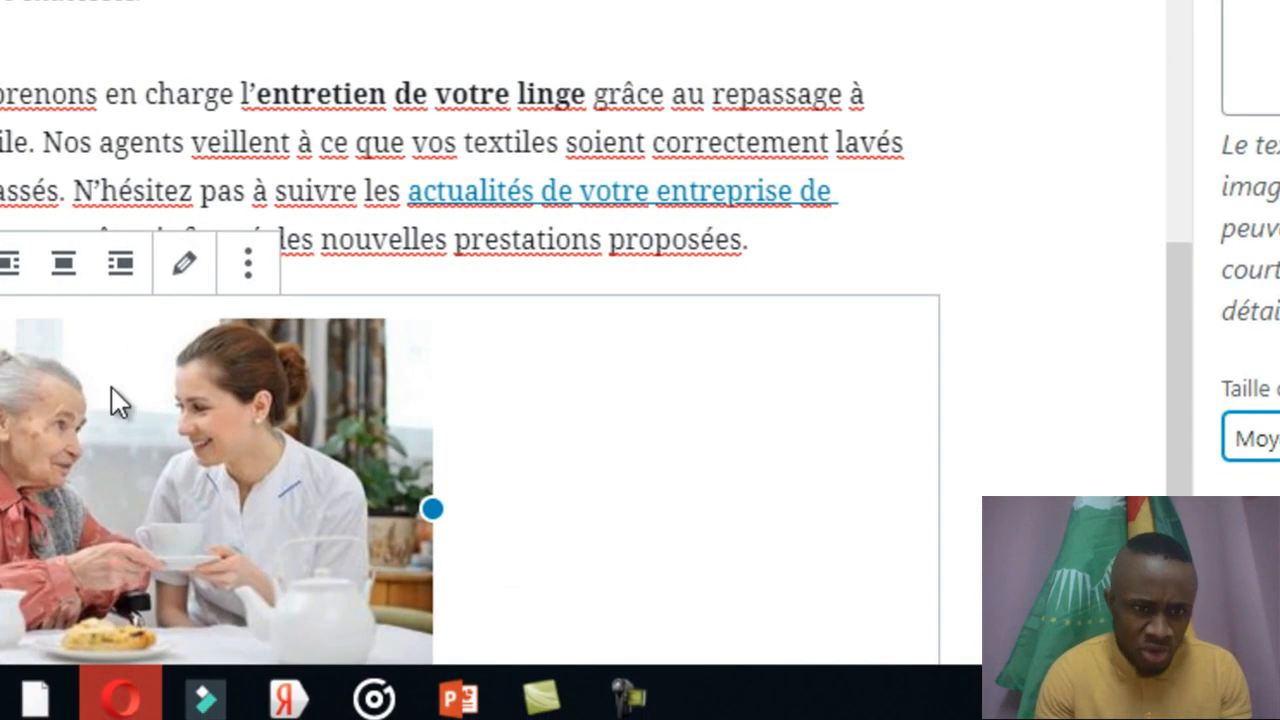
{"action": "left_click", "coordinate": [64, 265]}
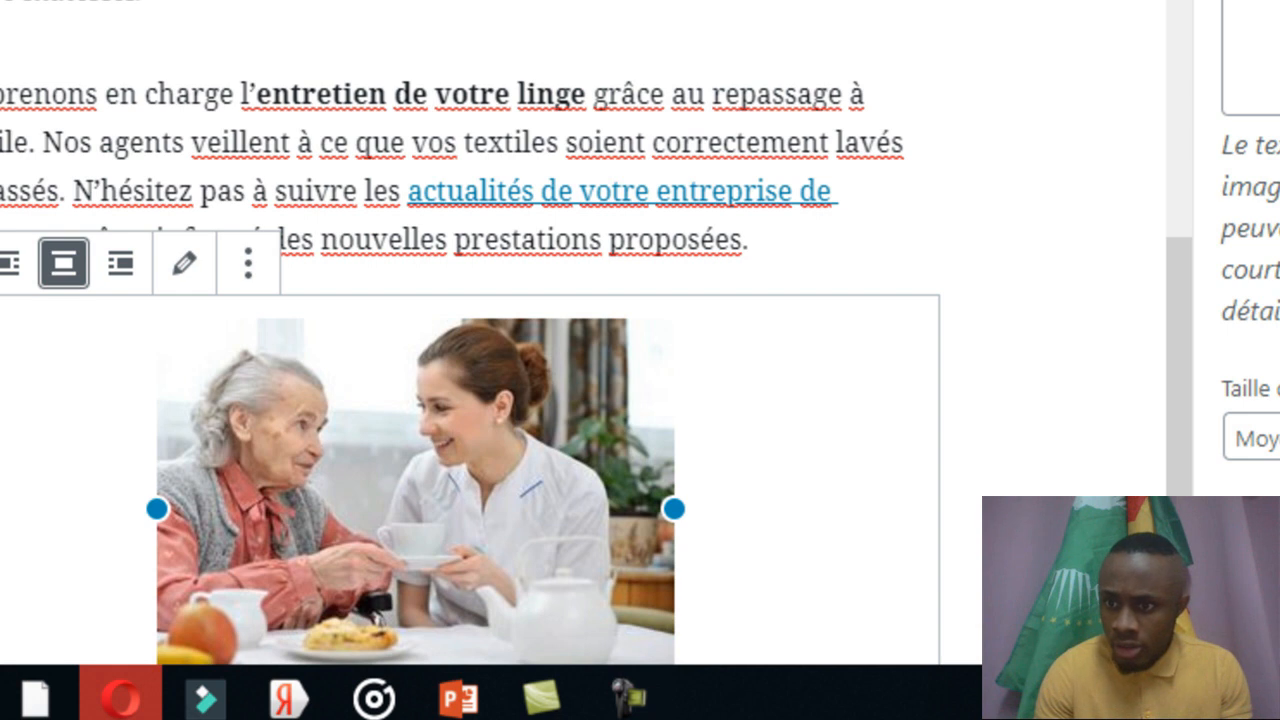
Step: Paste the copied "L'assistance aux personnes dépendantes" section into a new paragraph block below the tea photo
{"action": "scroll", "coordinate": [1170, 428], "scroll_direction": "down", "scroll_amount": 3}
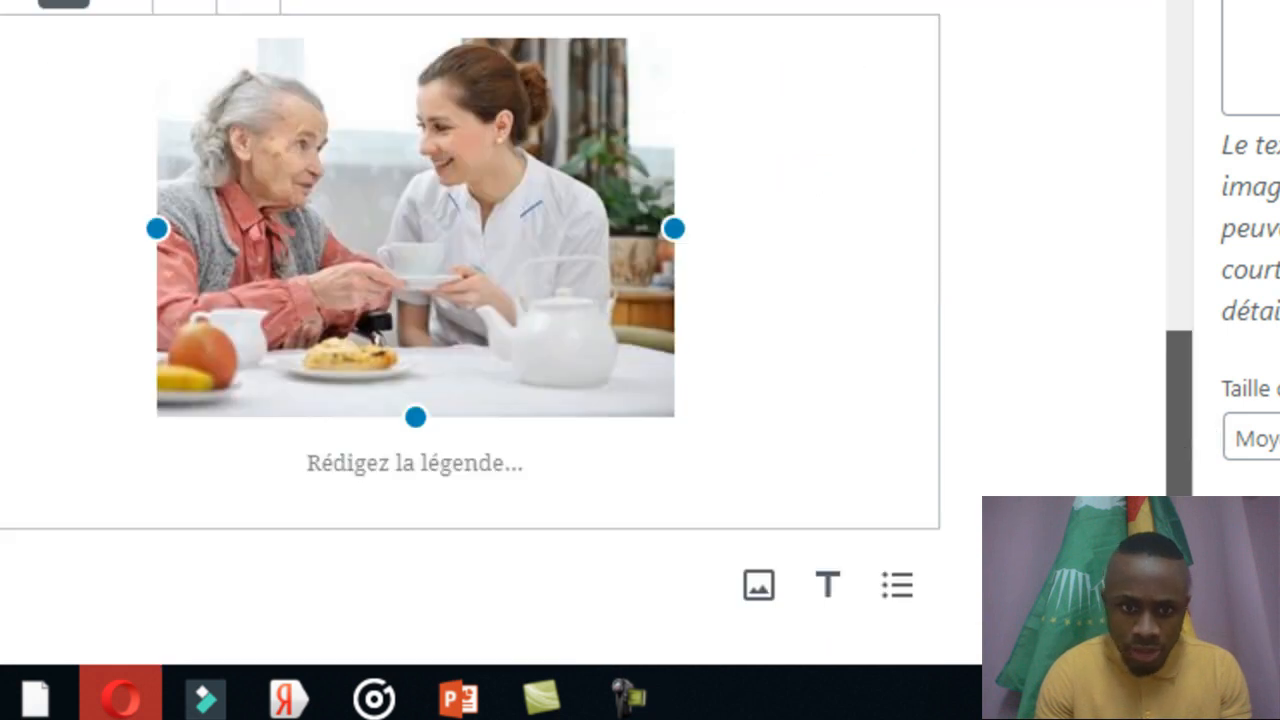
{"action": "left_click", "coordinate": [2, 585]}
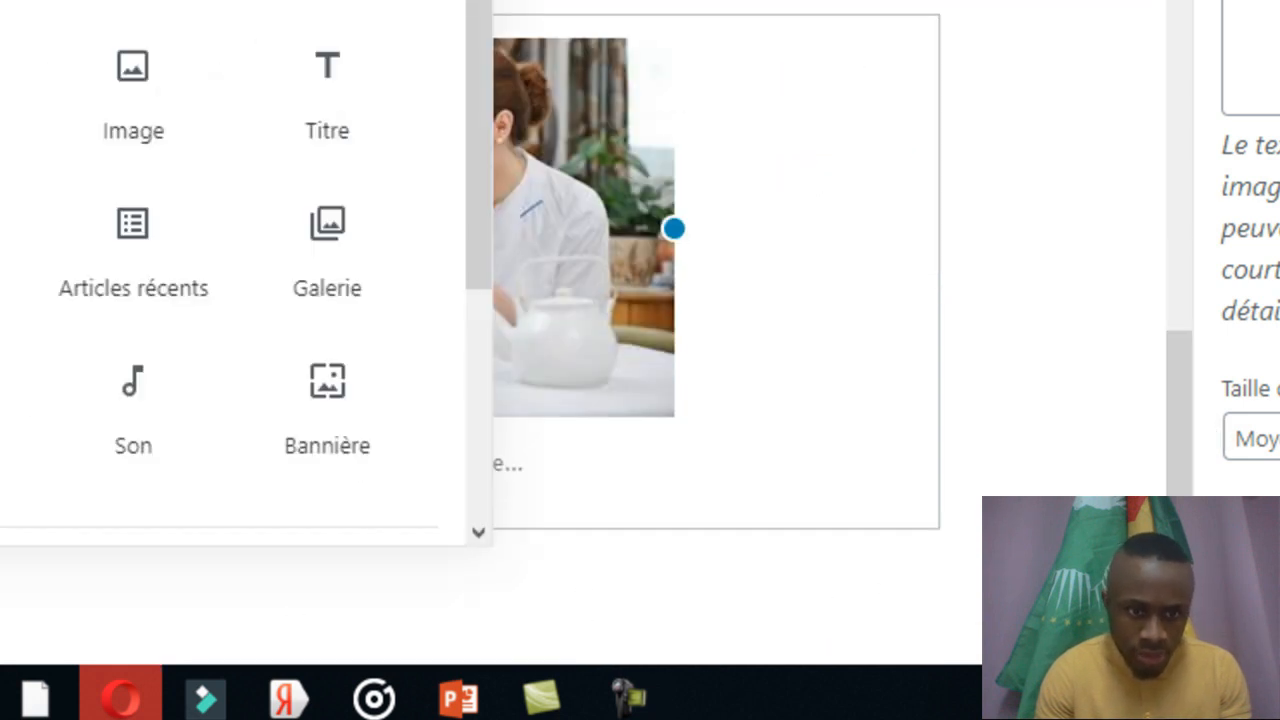
{"action": "left_click", "coordinate": [2, 158]}
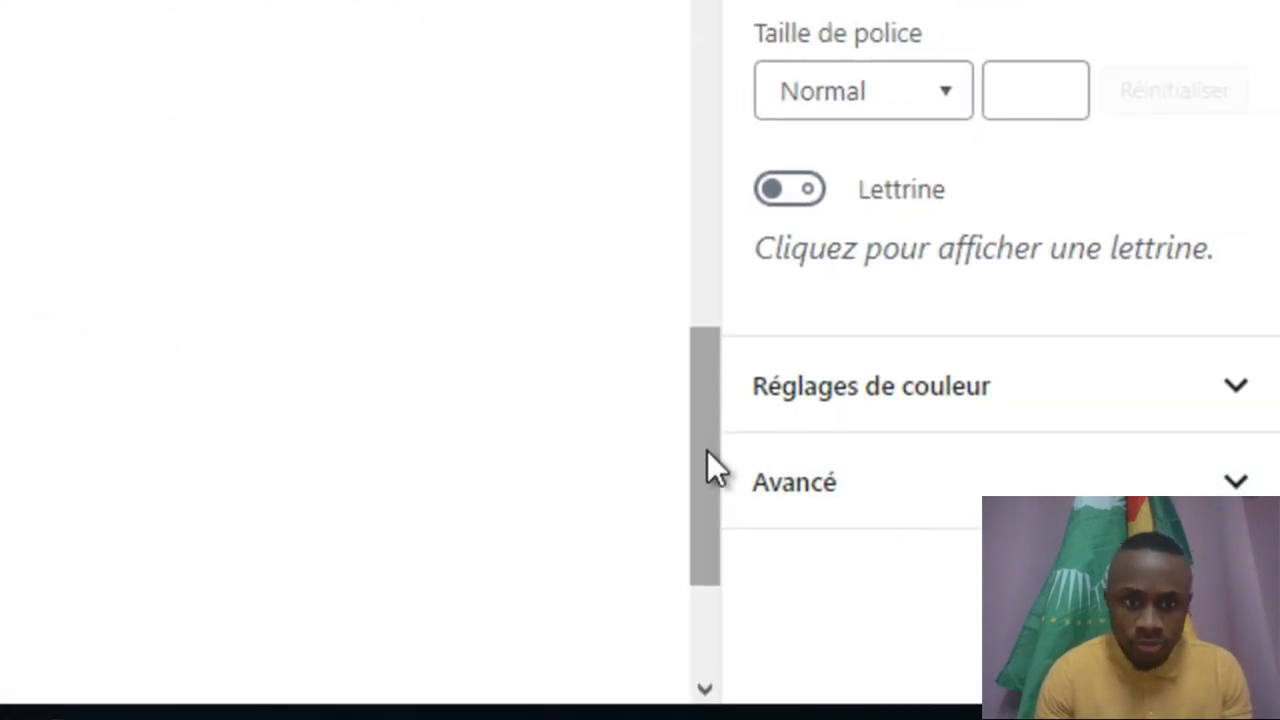
{"action": "left_click_drag", "start_coordinate": [715, 434], "coordinate": [711, 455]}
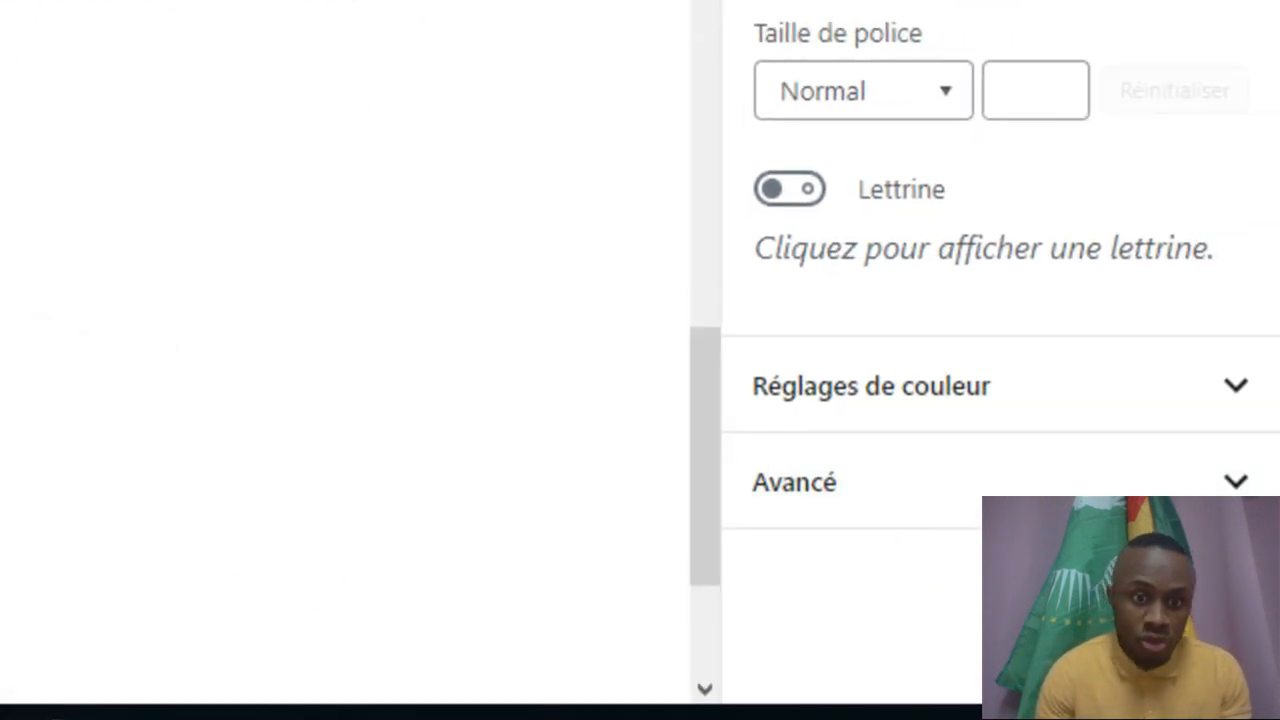
Step: Delete the image pasted along with the section, with alt text "PIAMSERVICES- Bagnolet", and select the section's heading
{"action": "left_click", "coordinate": [2, 354]}
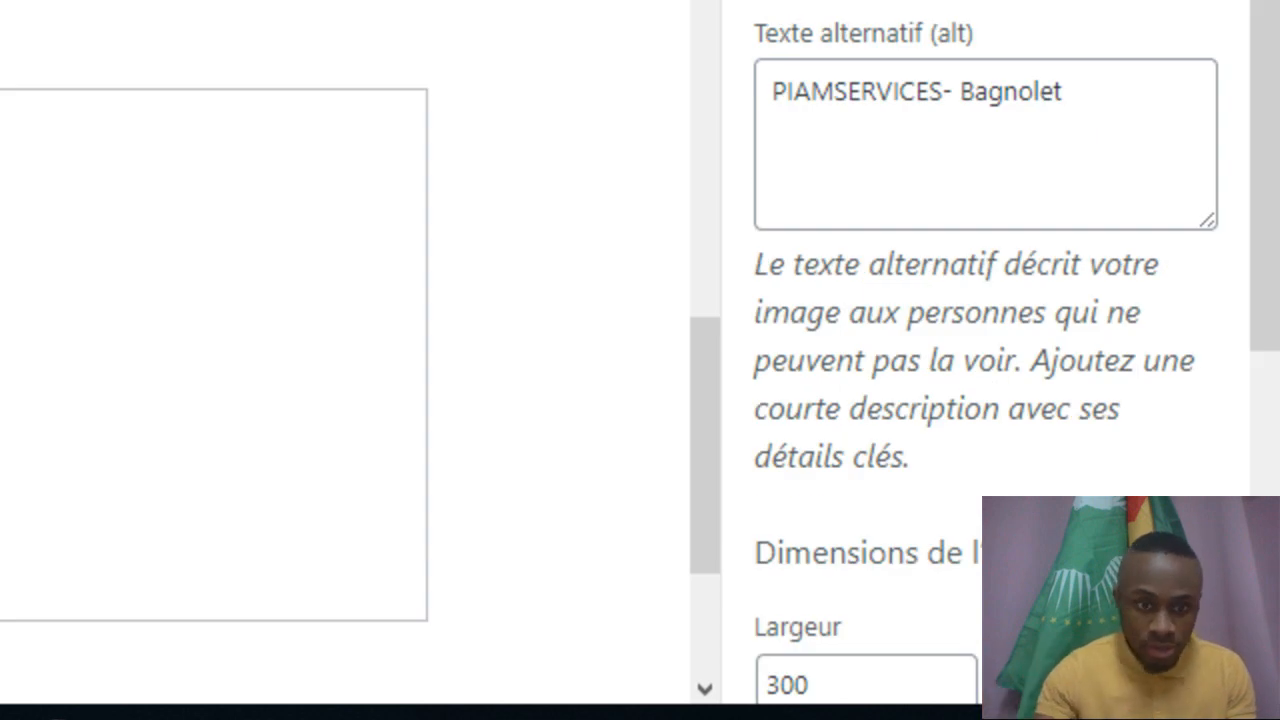
{"action": "key", "text": "Delete"}
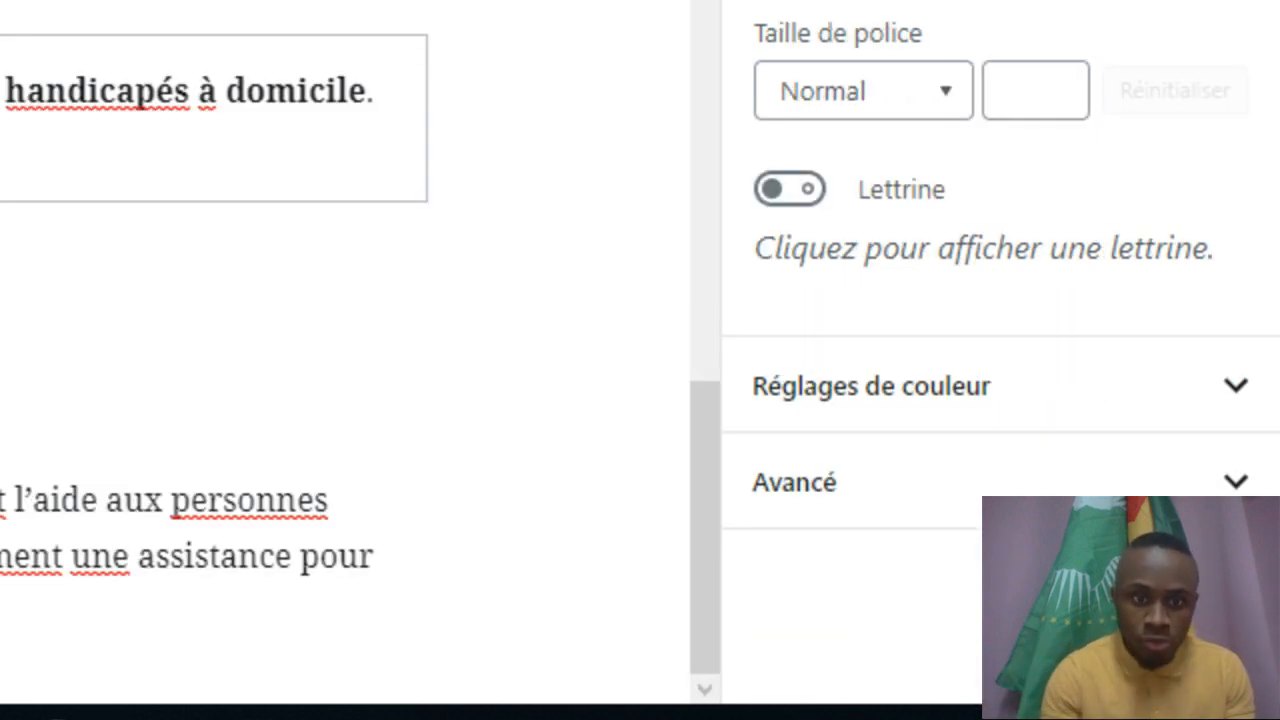
{"action": "left_click_drag", "start_coordinate": [706, 534], "coordinate": [737, 474]}
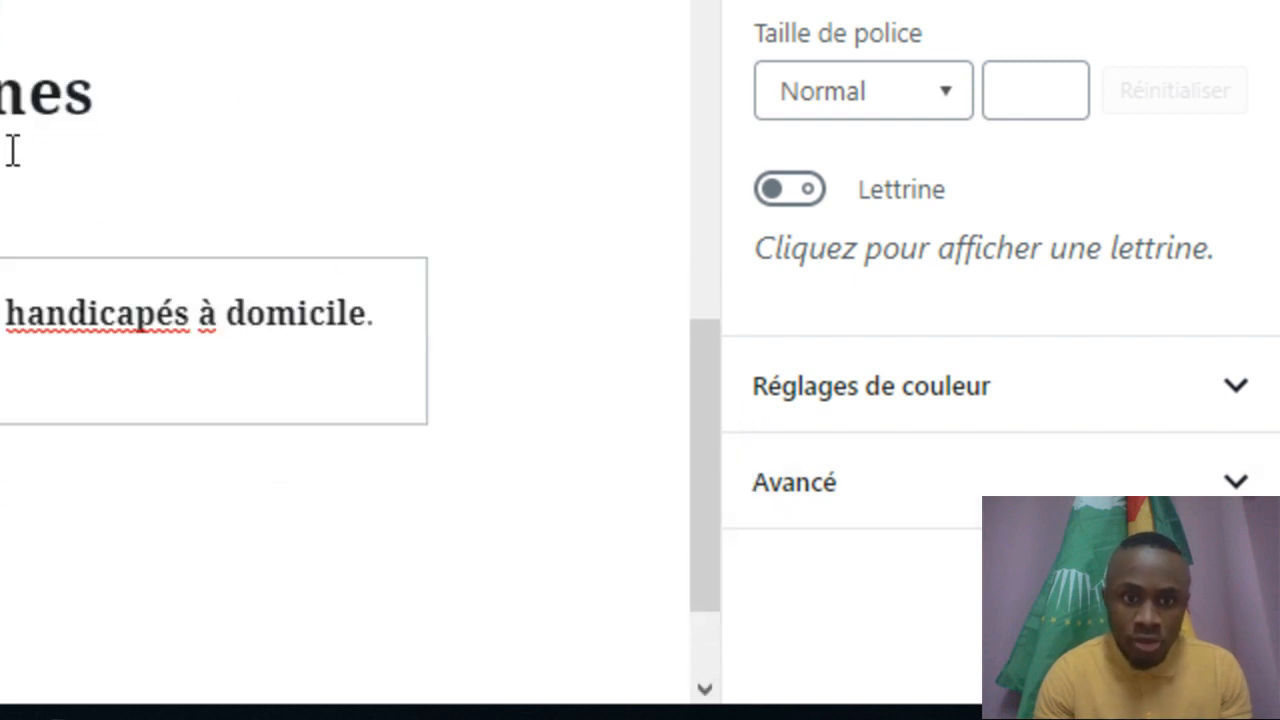
{"action": "left_click", "coordinate": [11, 150]}
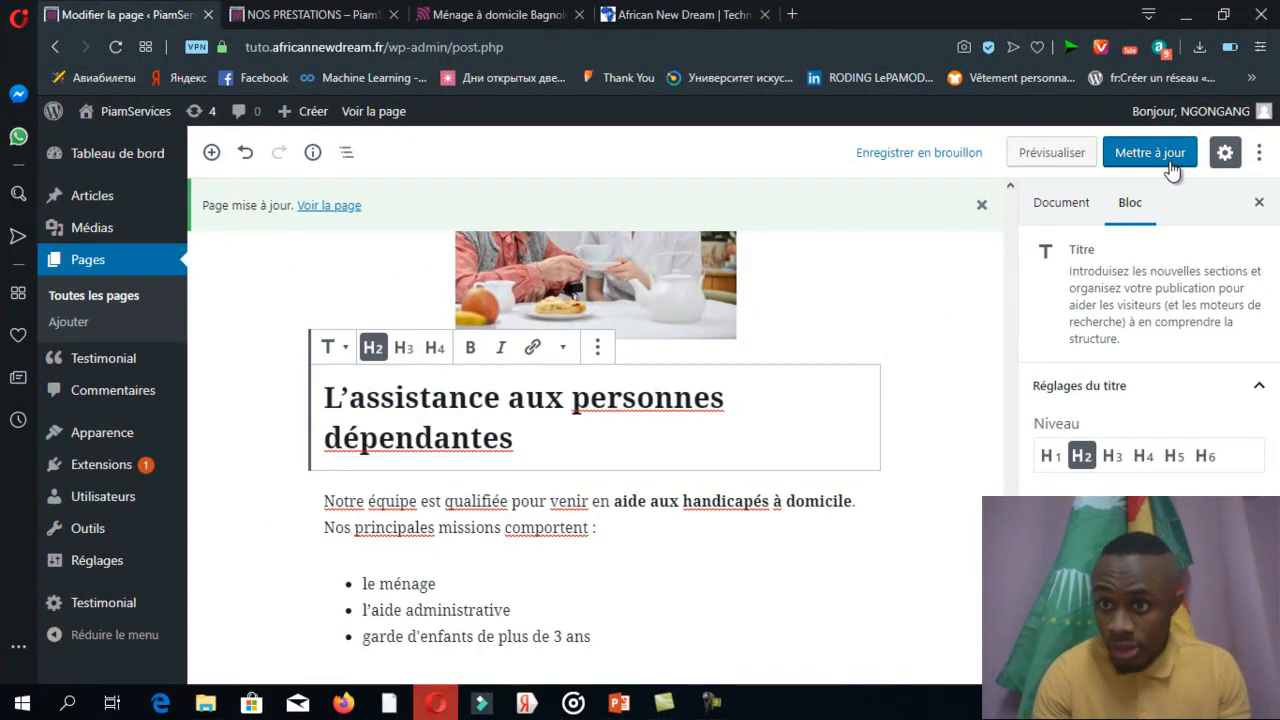
Step: Update the page and review the published "L'assistance aux personnes dépendantes" section in a new tab, returning to the editor
{"action": "left_click", "coordinate": [1155, 160]}
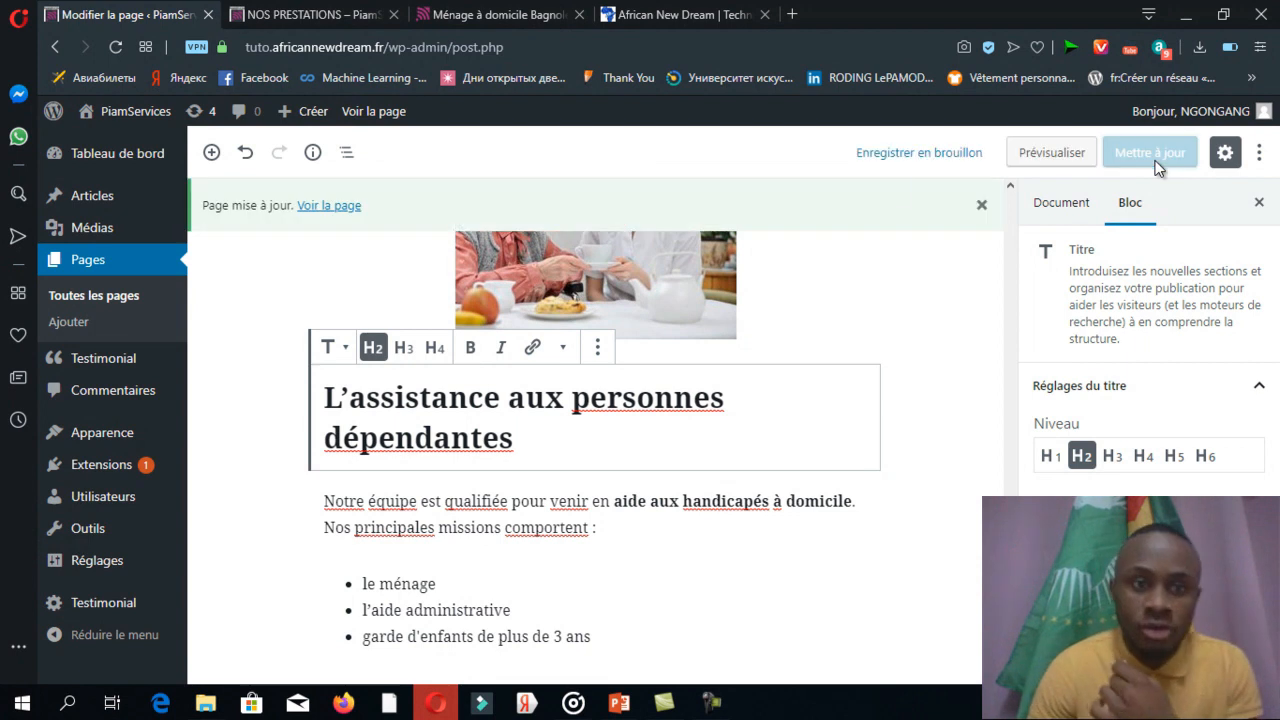
{"action": "right_click", "coordinate": [338, 207]}
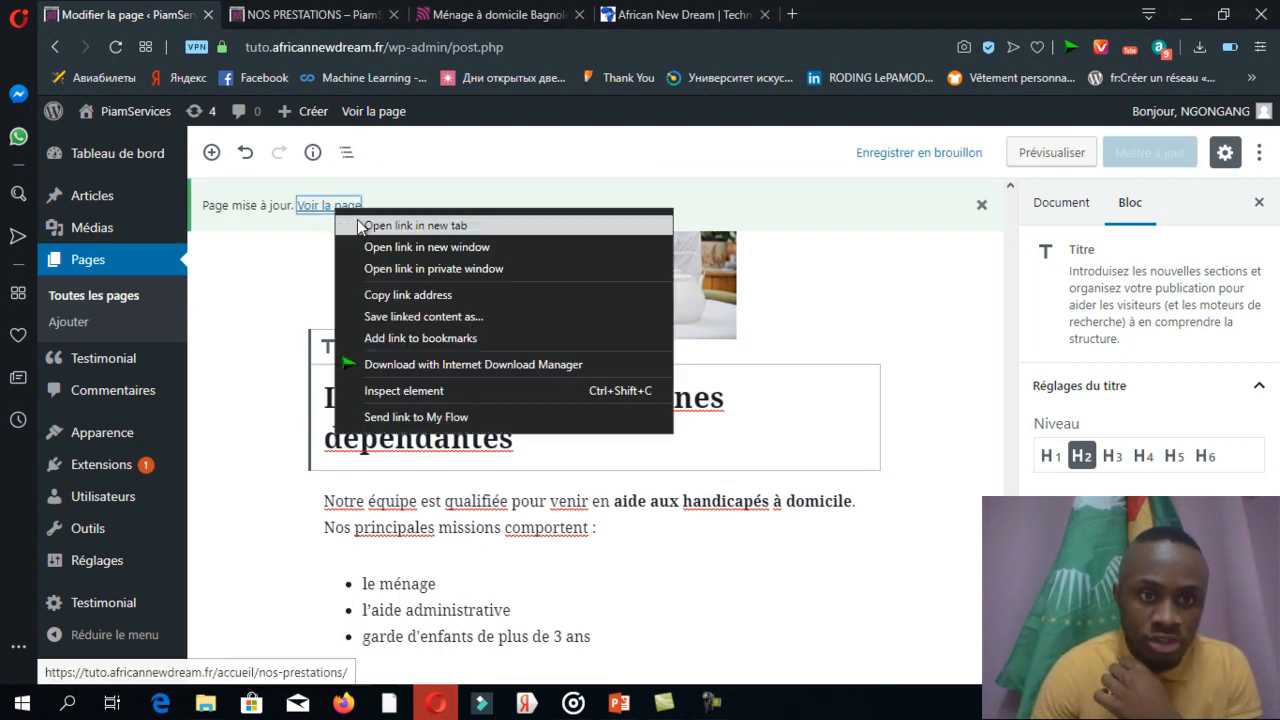
{"action": "left_click", "coordinate": [350, 223]}
{"action": "left_click", "coordinate": [300, 17]}
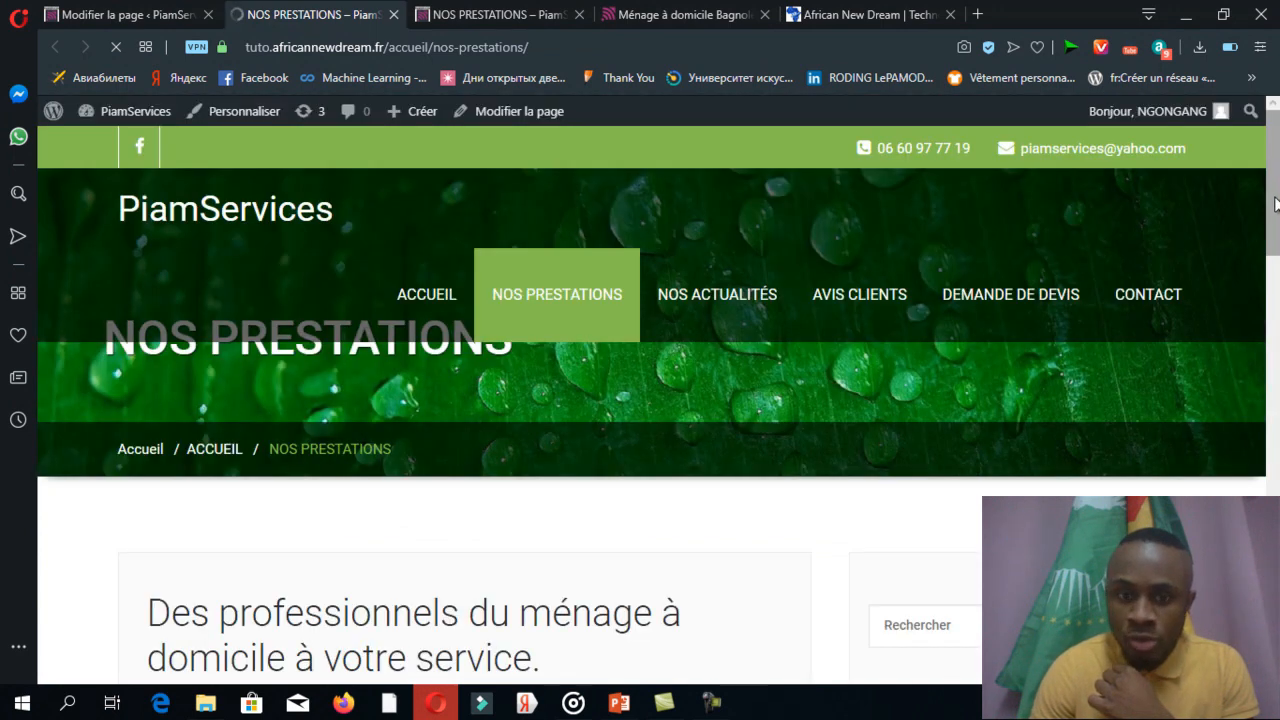
{"action": "left_click_drag", "start_coordinate": [1276, 222], "coordinate": [1278, 538]}
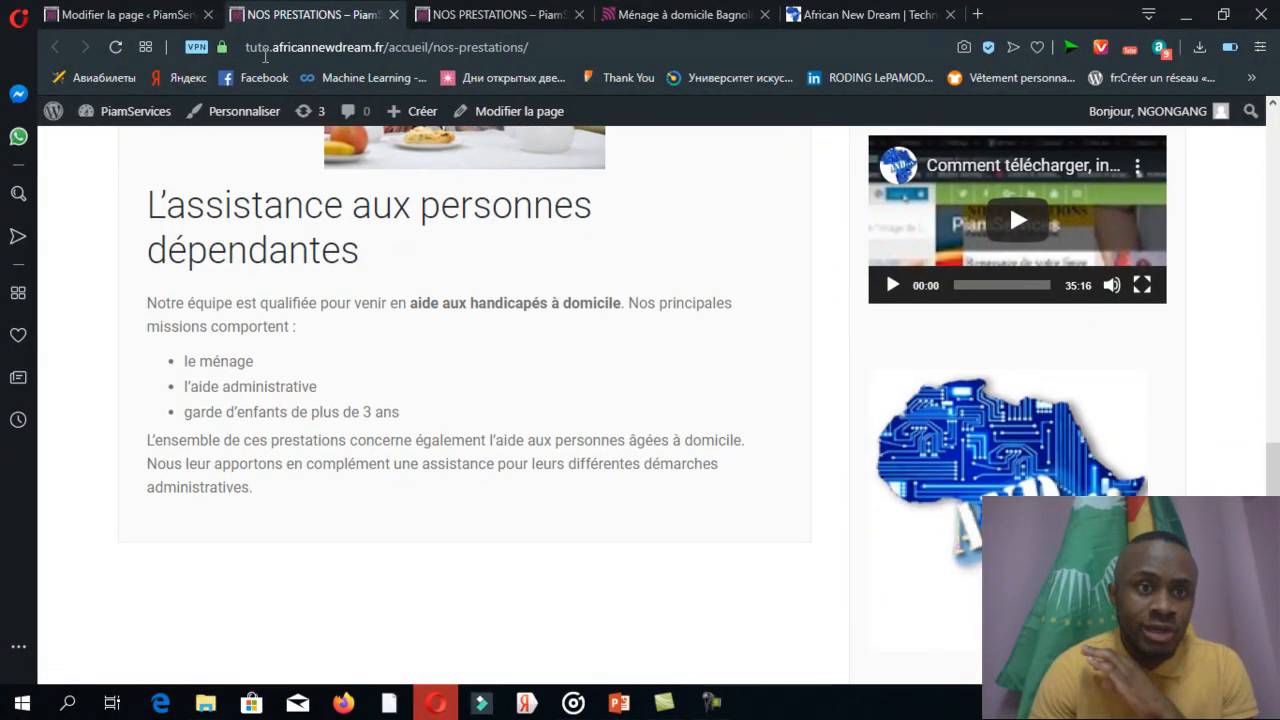
{"action": "left_click", "coordinate": [158, 17]}
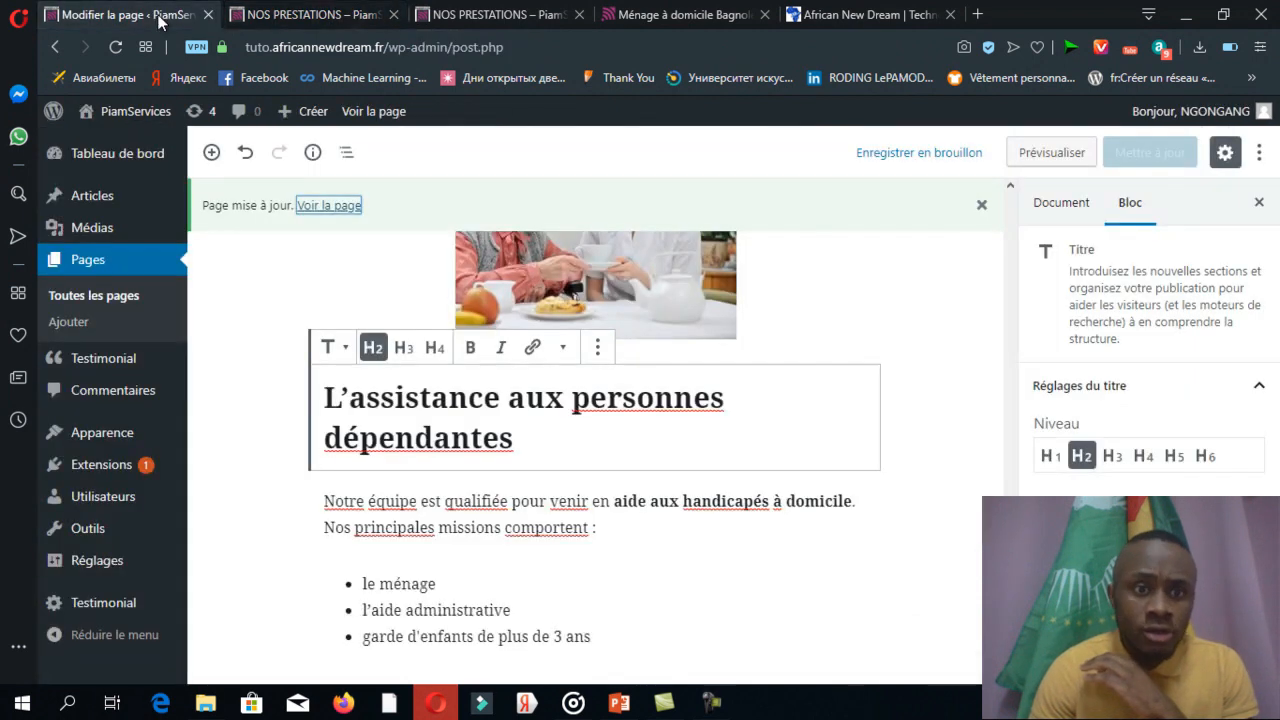
Step: Copy the "Les travaux de bricolage et de jardinage" heading and text from the existing Ménage à domicile page
{"action": "left_click", "coordinate": [670, 15]}
{"action": "left_click_drag", "start_coordinate": [1277, 400], "coordinate": [1273, 491]}
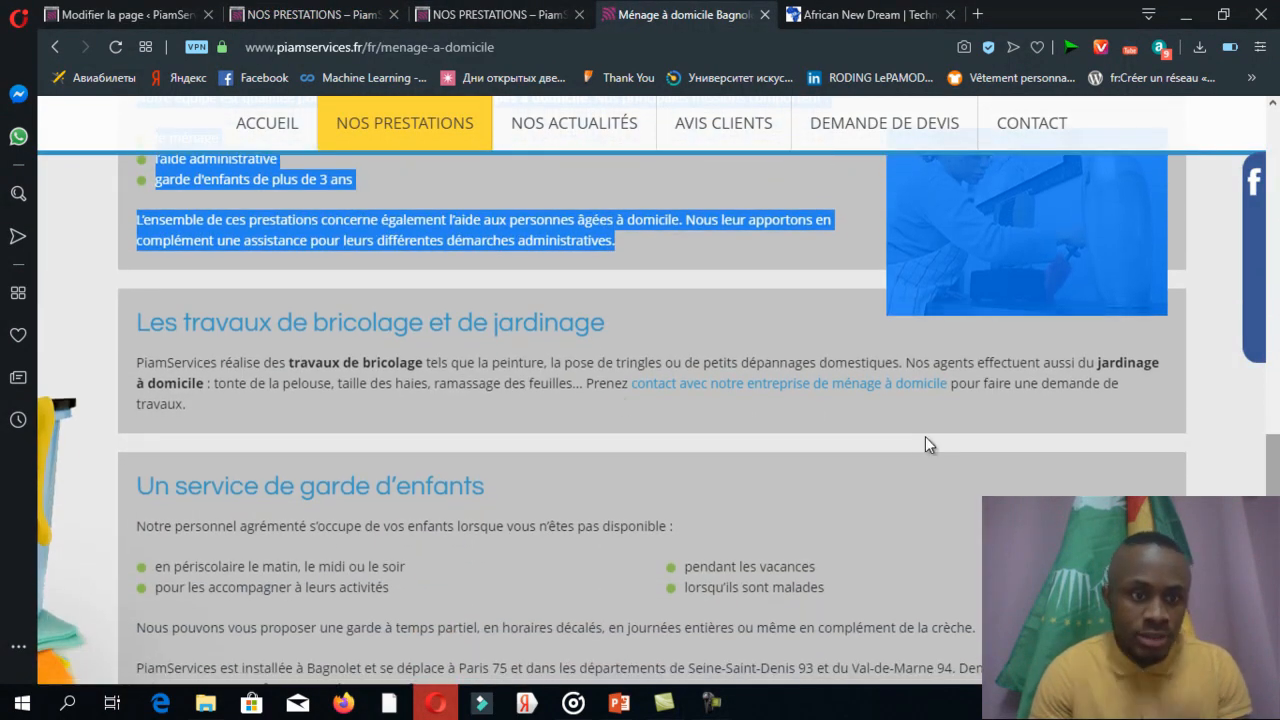
{"action": "left_click_drag", "start_coordinate": [206, 418], "coordinate": [132, 325]}
{"action": "key", "text": "ctrl+c"}
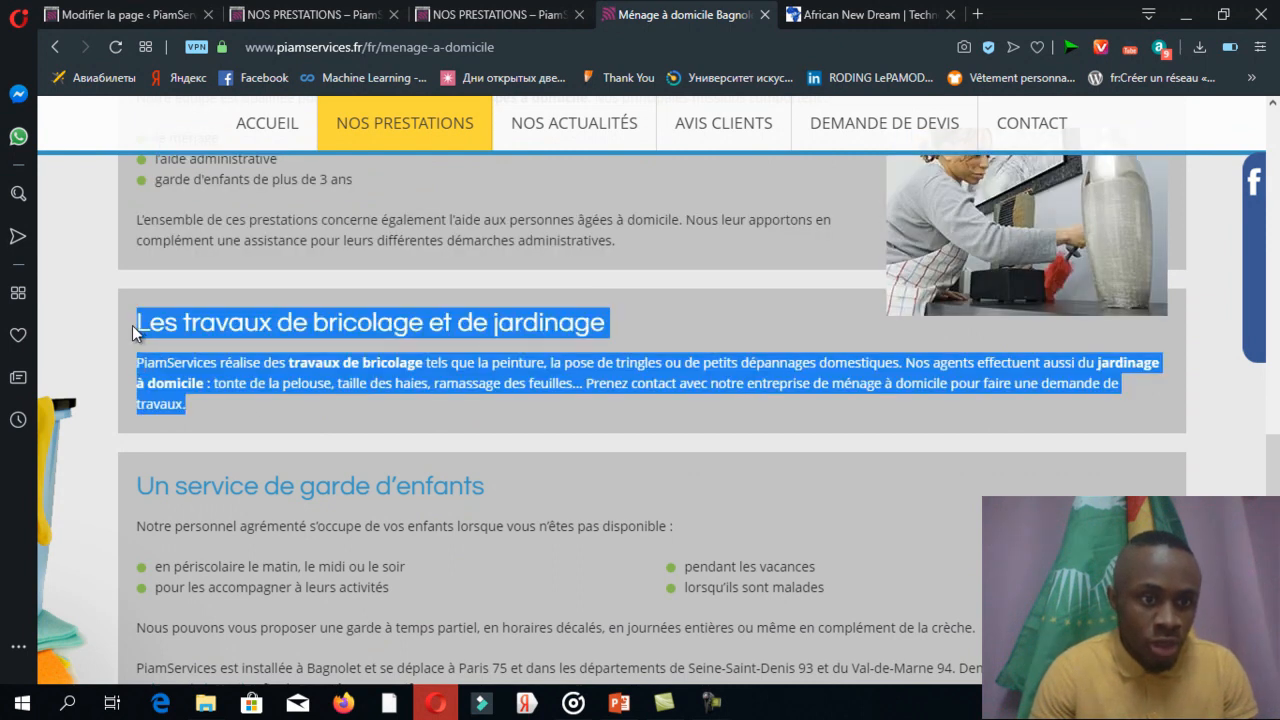
Step: Back in the page editor, insert an image block below the paragraph ending "leurs différentes démarches administratives"
{"action": "left_click", "coordinate": [185, 14]}
{"action": "scroll", "coordinate": [589, 448], "scroll_direction": "down", "scroll_amount": 2}
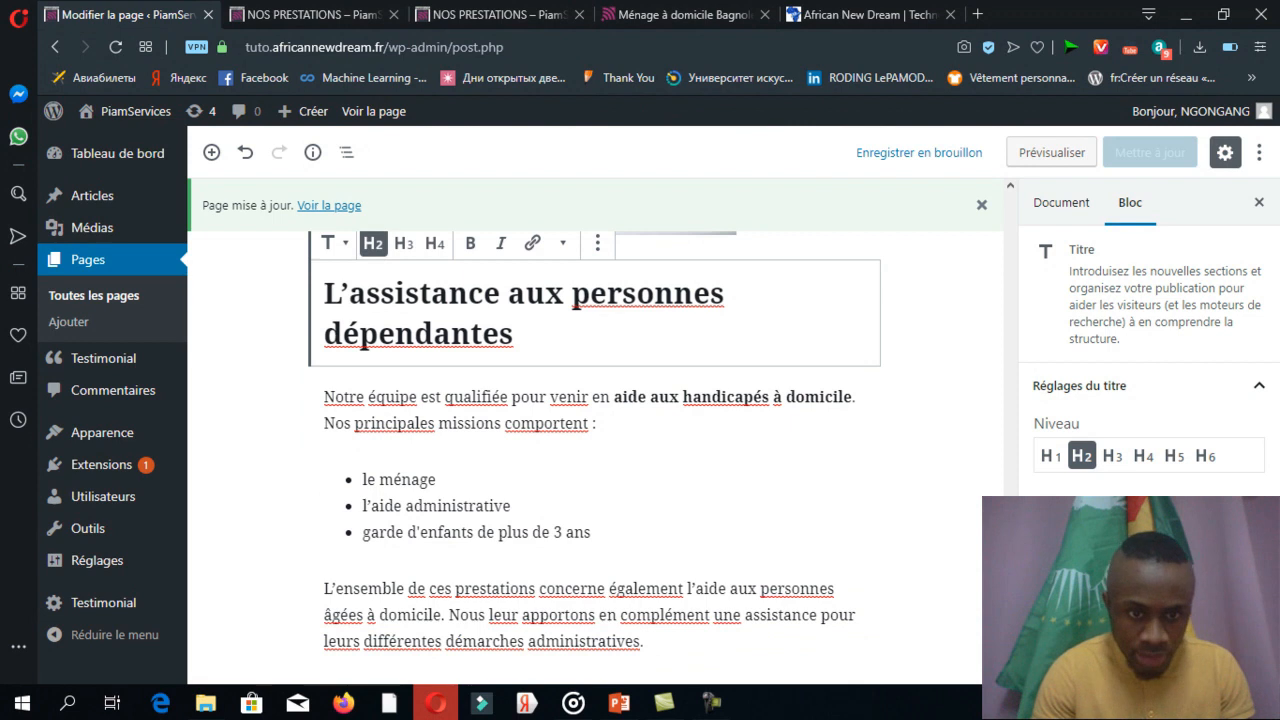
{"action": "left_click", "coordinate": [702, 630]}
{"action": "key", "text": "Return"}
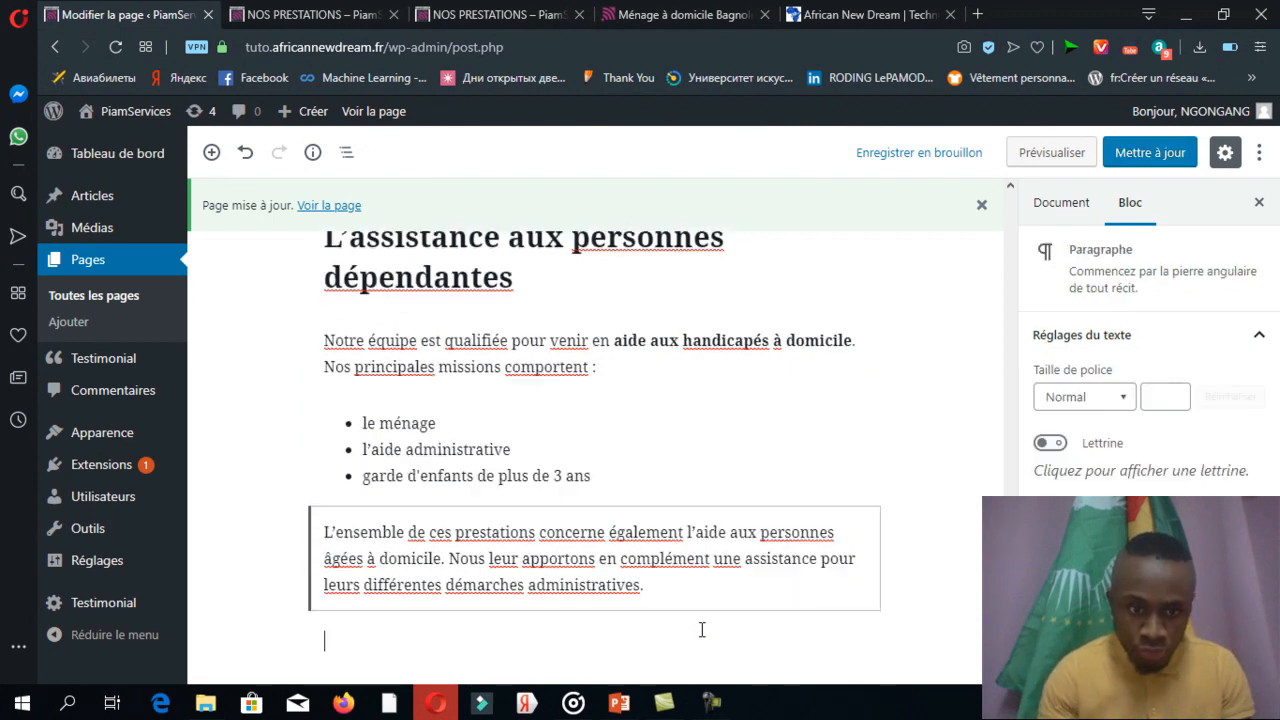
{"action": "left_click", "coordinate": [282, 643]}
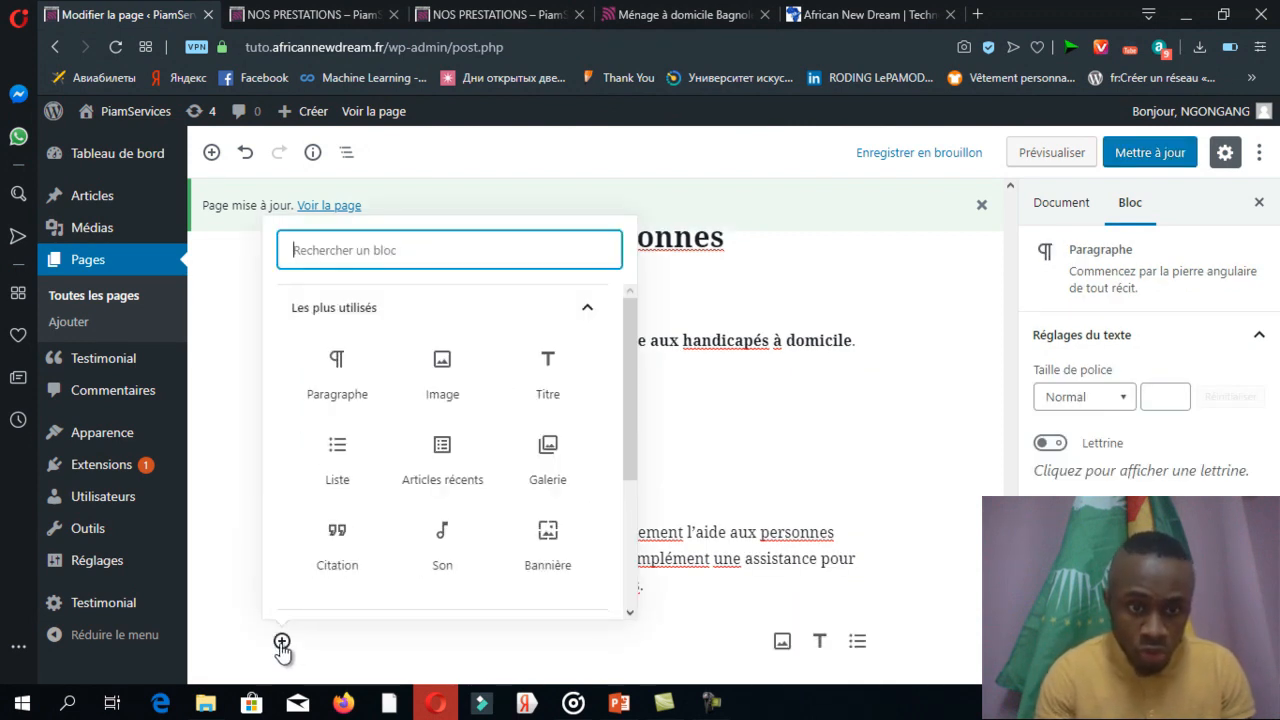
{"action": "left_click", "coordinate": [440, 360]}
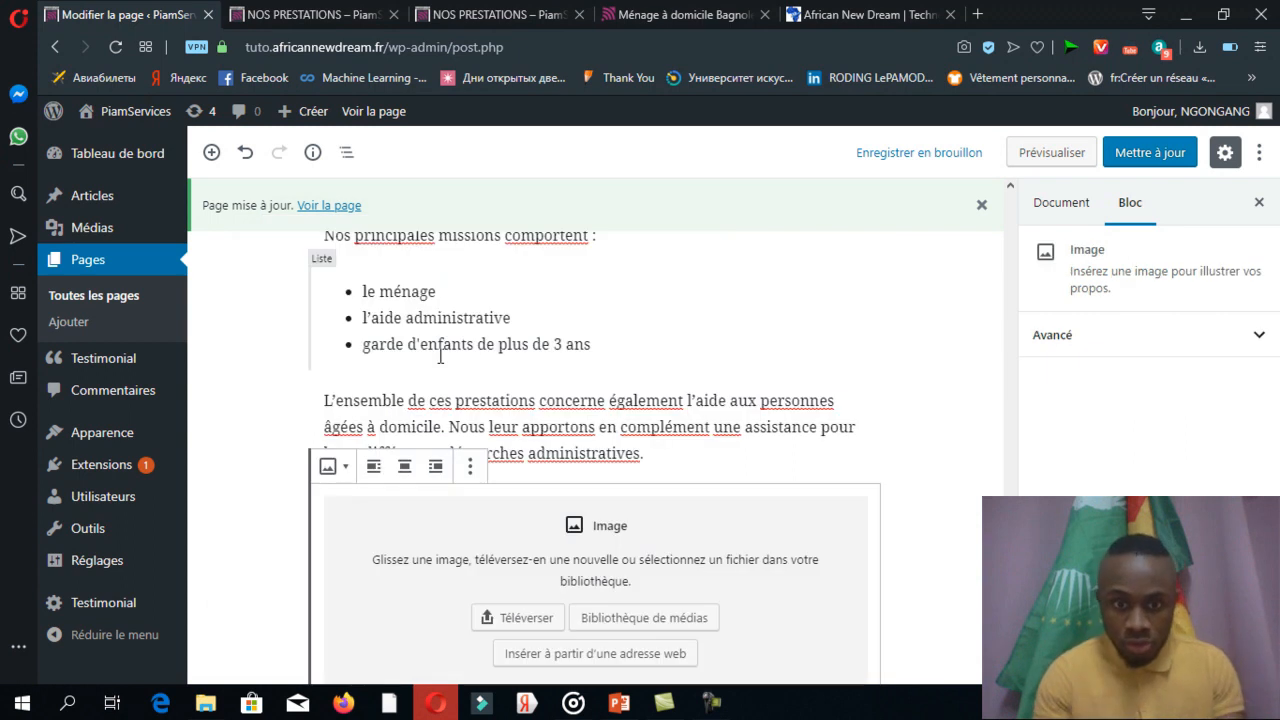
Step: Fill the new image block with the media library photo of a leather tool belt holding tools
{"action": "left_click", "coordinate": [652, 625]}
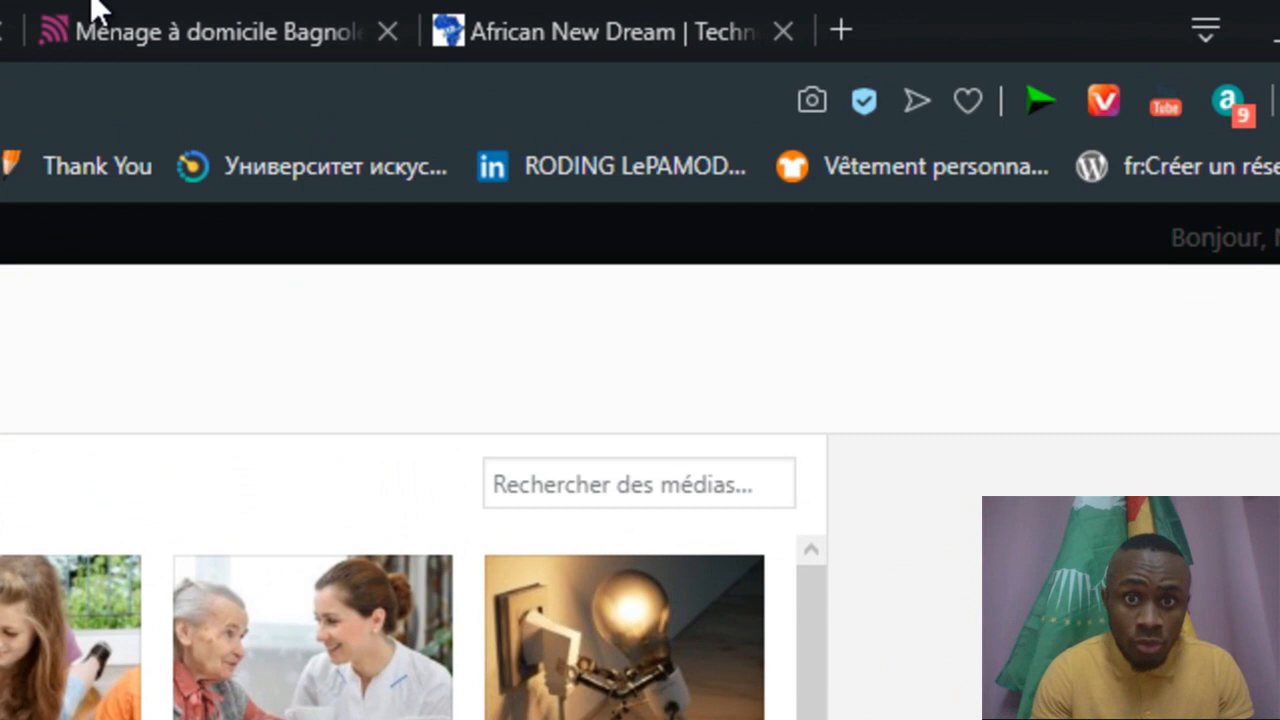
{"action": "left_click", "coordinate": [129, 40]}
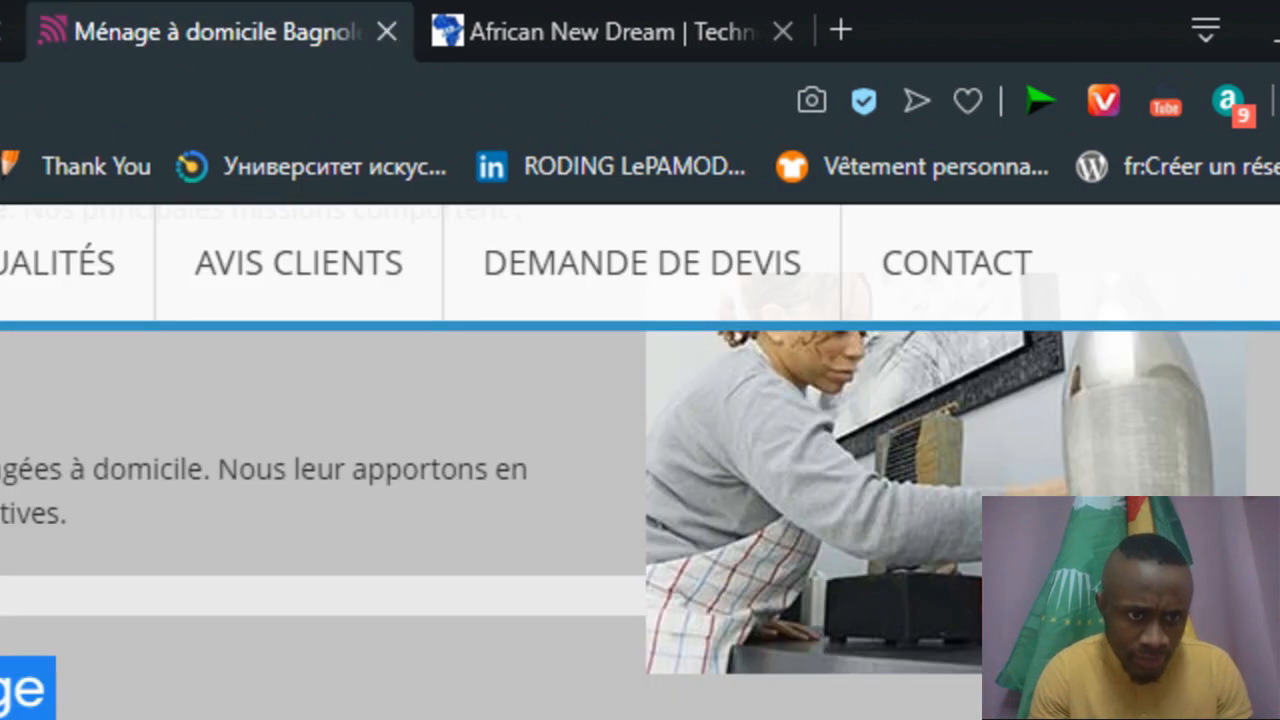
{"action": "key", "text": "ctrl+Tab"}
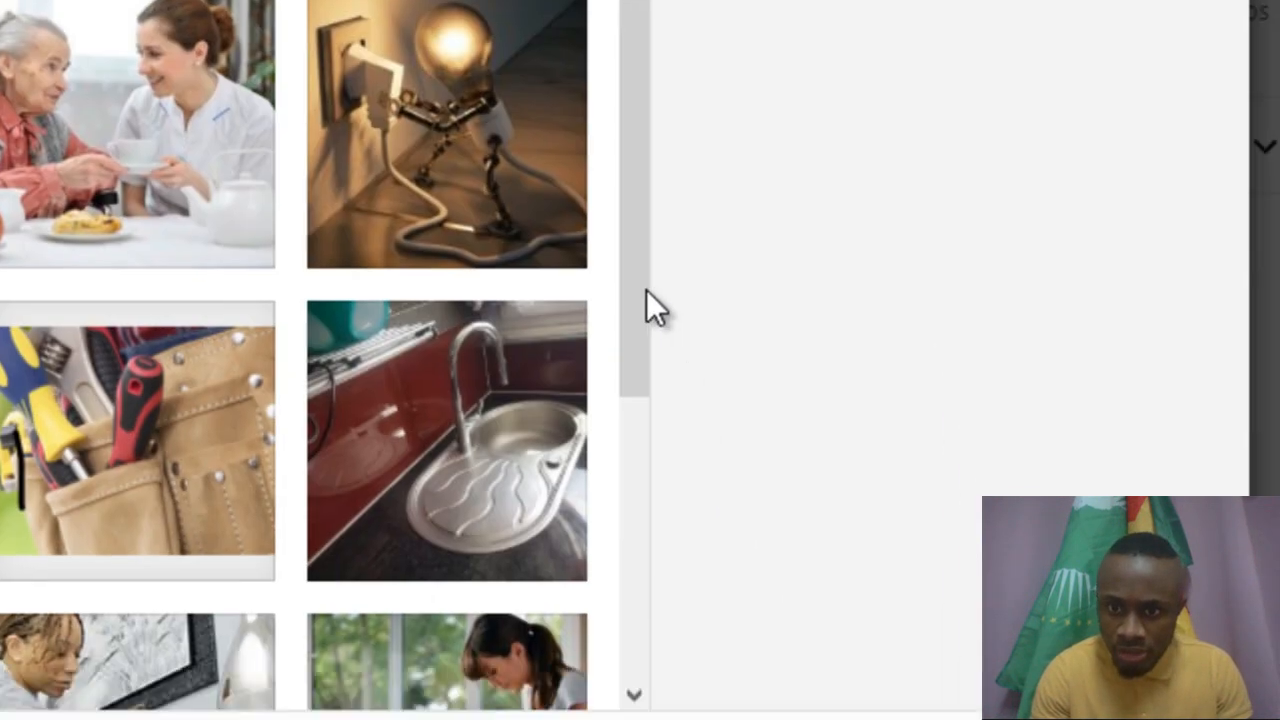
{"action": "left_click_drag", "start_coordinate": [611, 193], "coordinate": [614, 280]}
{"action": "left_click", "coordinate": [114, 271]}
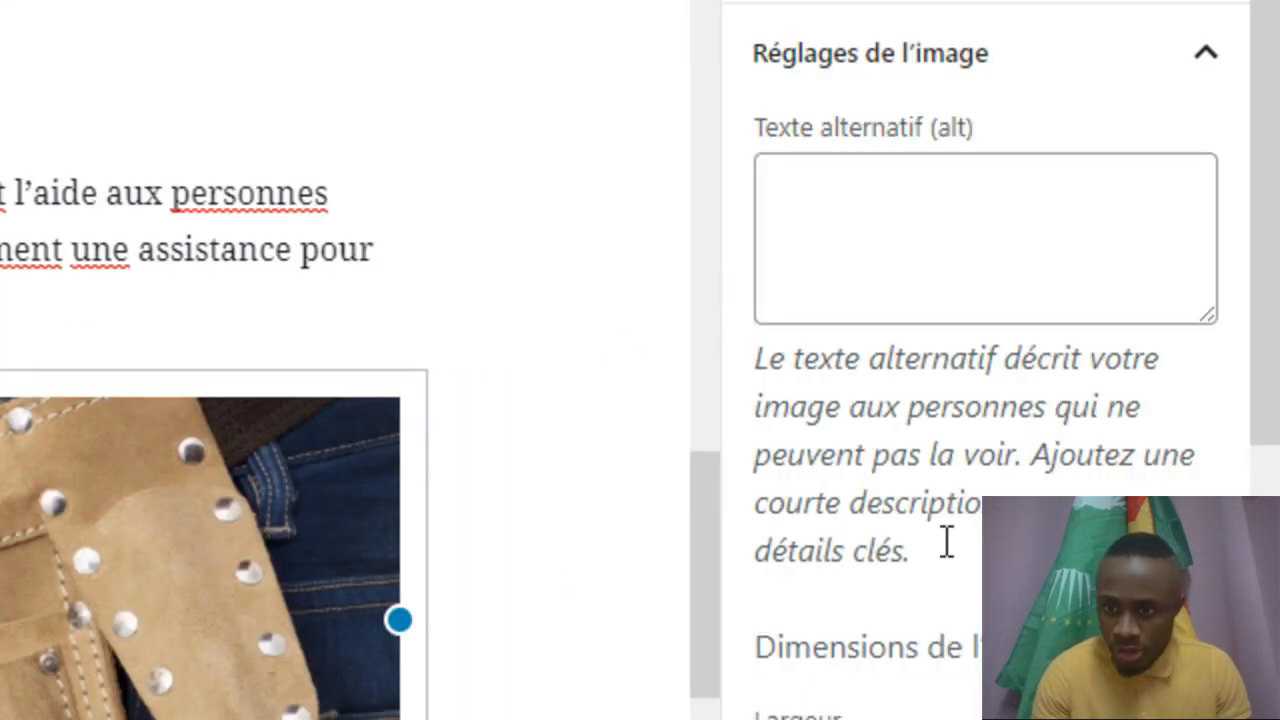
Step: Set the tool belt photo to the Moyenne size and center it
{"action": "scroll", "coordinate": [1268, 323], "scroll_direction": "down", "scroll_amount": 3}
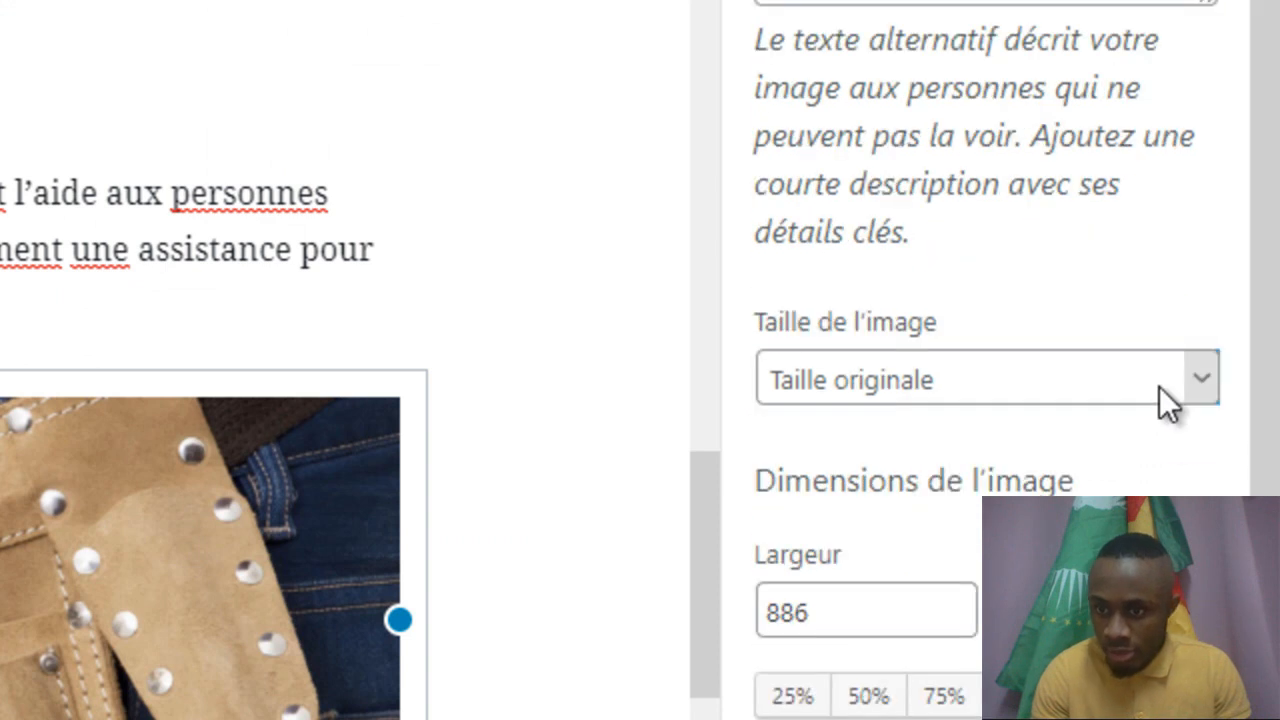
{"action": "left_click", "coordinate": [1158, 387]}
{"action": "left_click", "coordinate": [966, 460]}
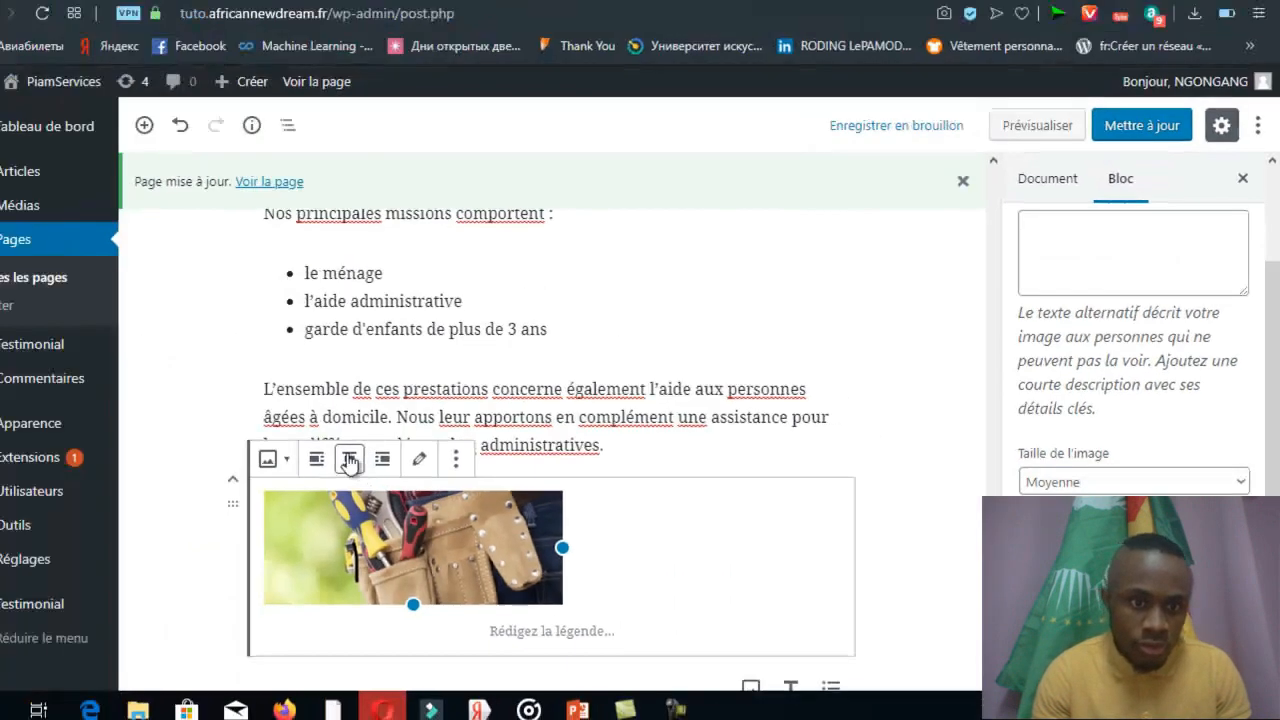
{"action": "left_click", "coordinate": [404, 466]}
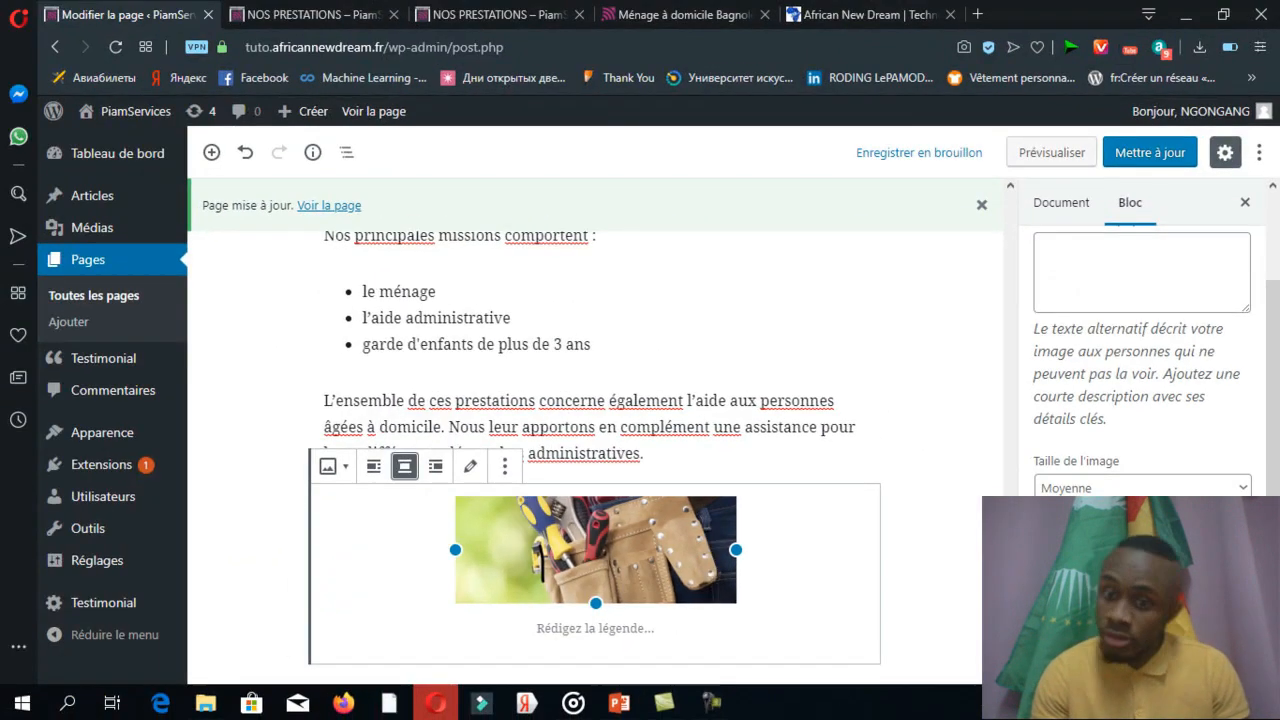
Step: Paste the copied "Les travaux de bricolage et de jardinage" section into a new paragraph block below the tool belt photo
{"action": "scroll", "coordinate": [595, 450], "scroll_direction": "down", "scroll_amount": 1}
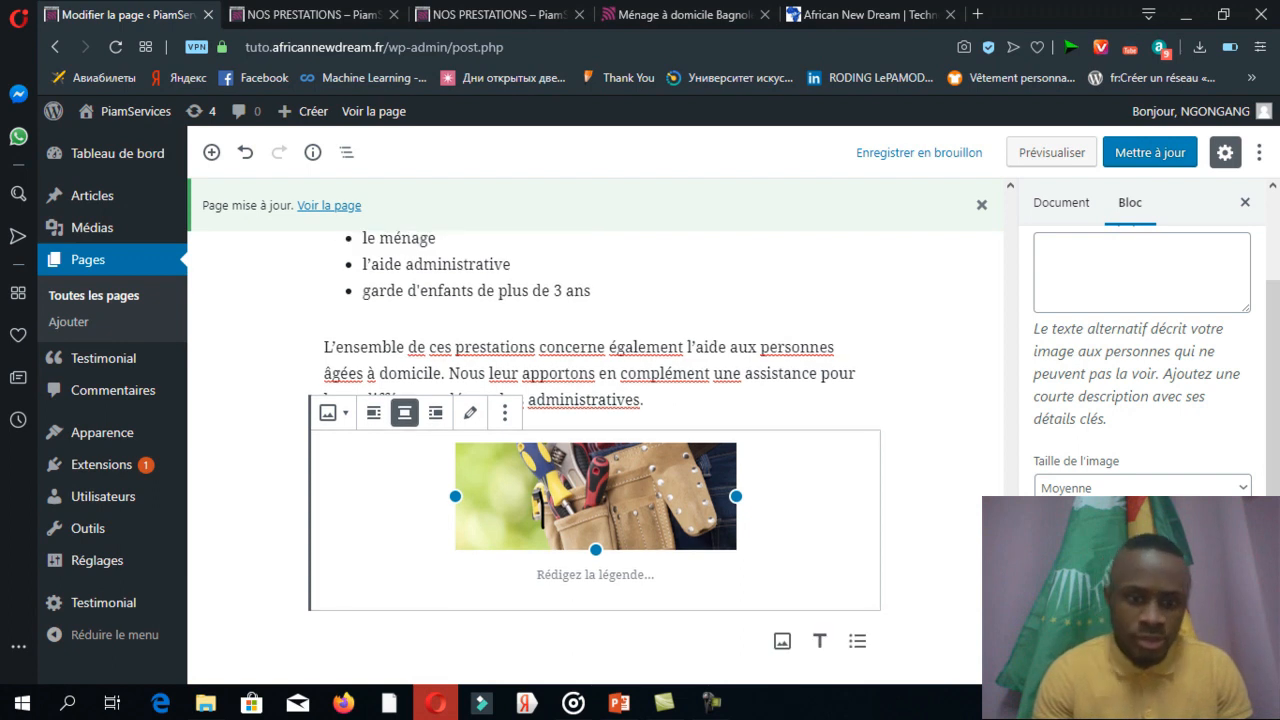
{"action": "left_click", "coordinate": [281, 644]}
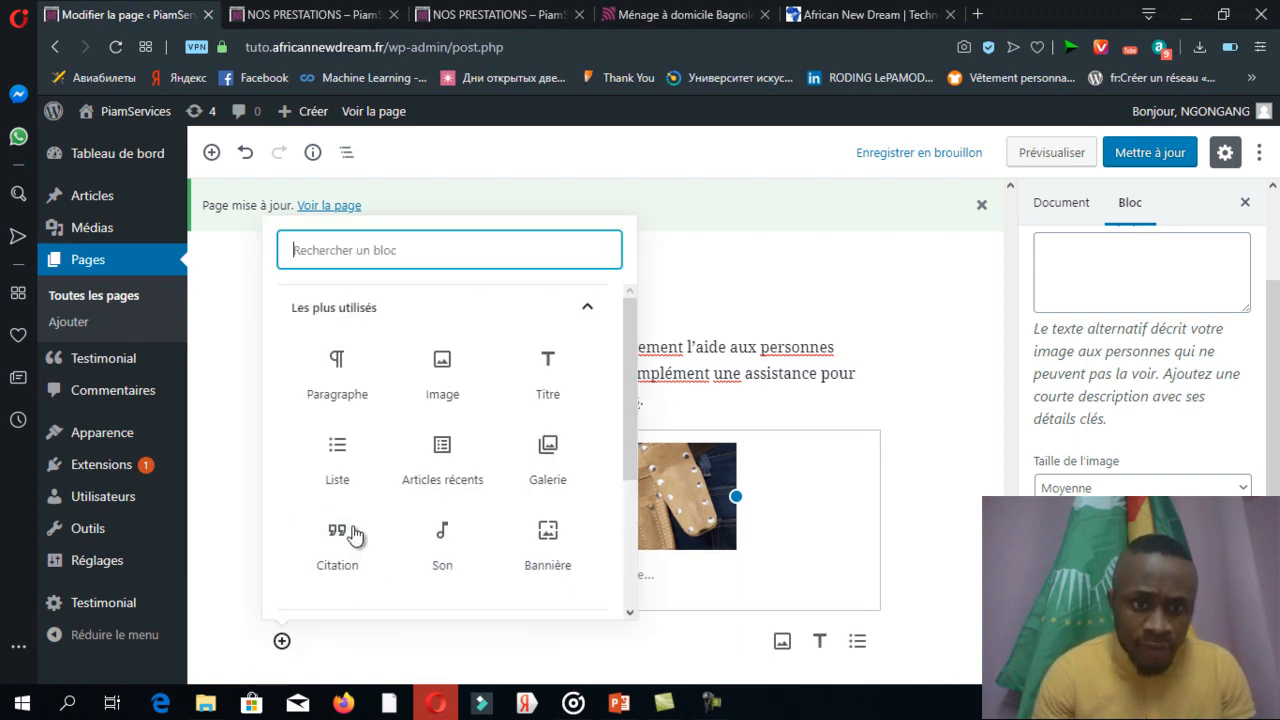
{"action": "left_click", "coordinate": [337, 360]}
{"action": "key", "text": "ctrl+v"}
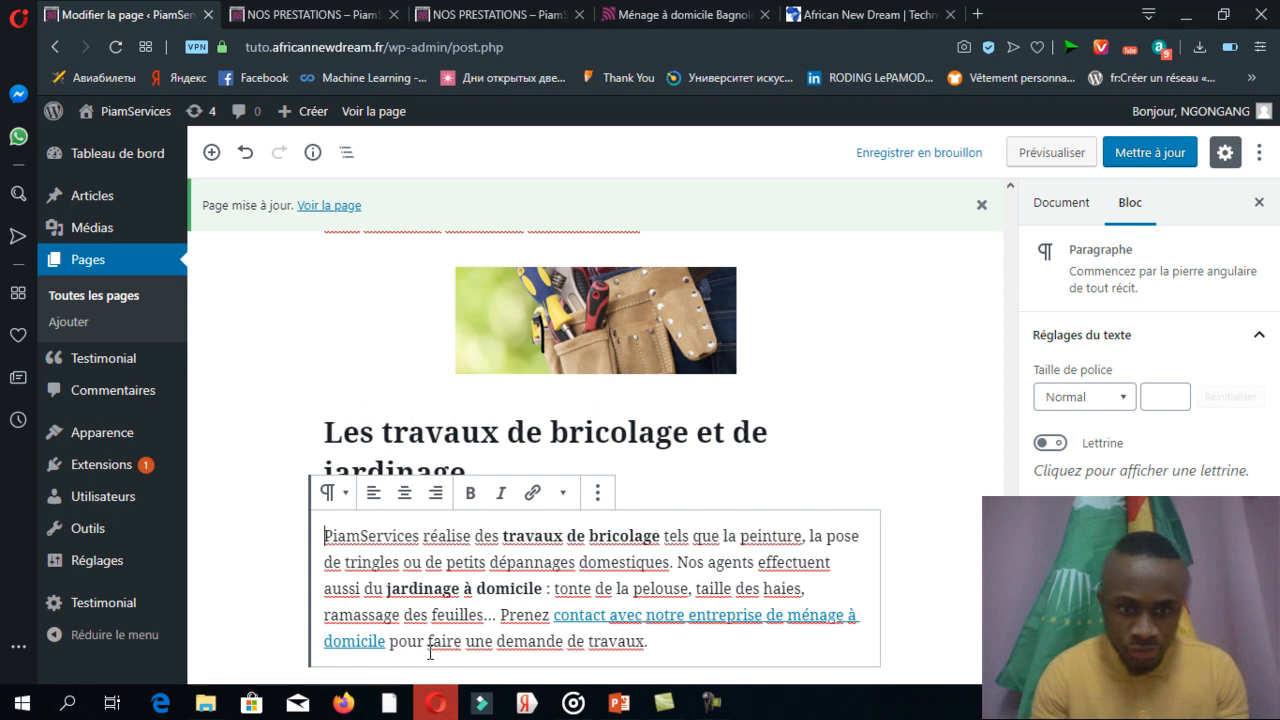
Step: Center the text of the bricolage and jardinage paragraph and update the page
{"action": "left_click", "coordinate": [404, 492]}
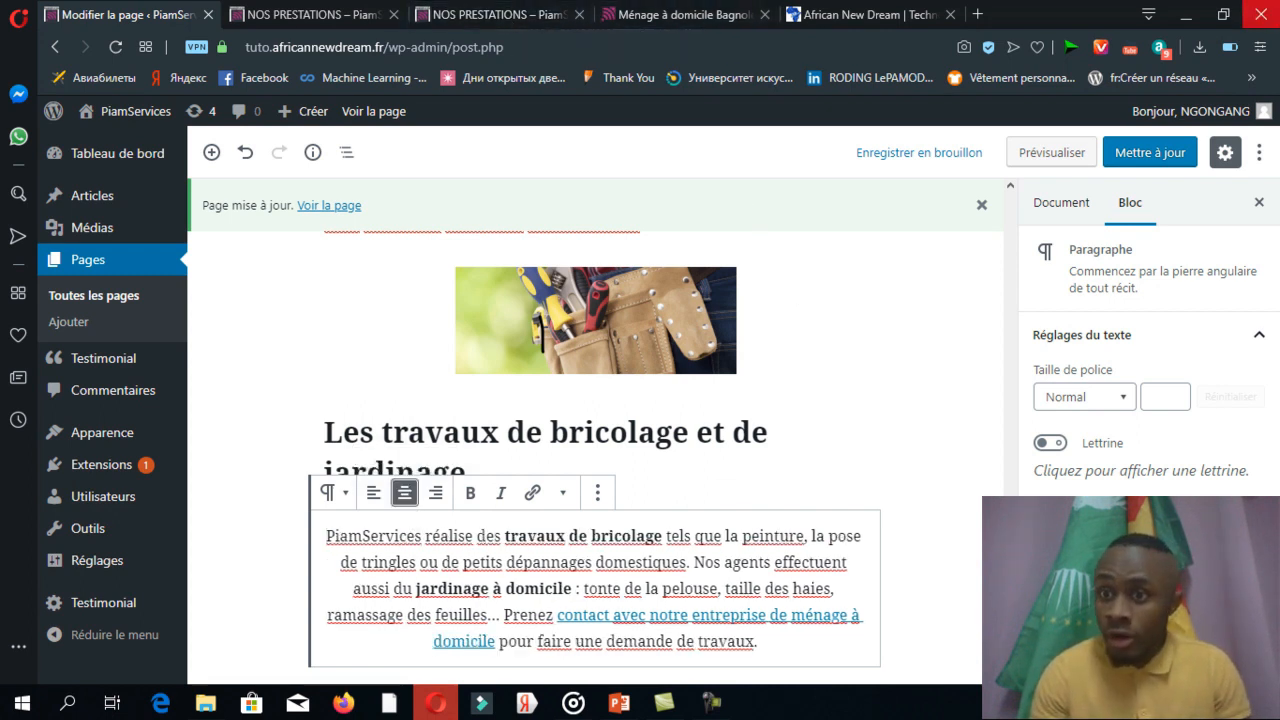
{"action": "mouse_move", "coordinate": [1141, 170]}
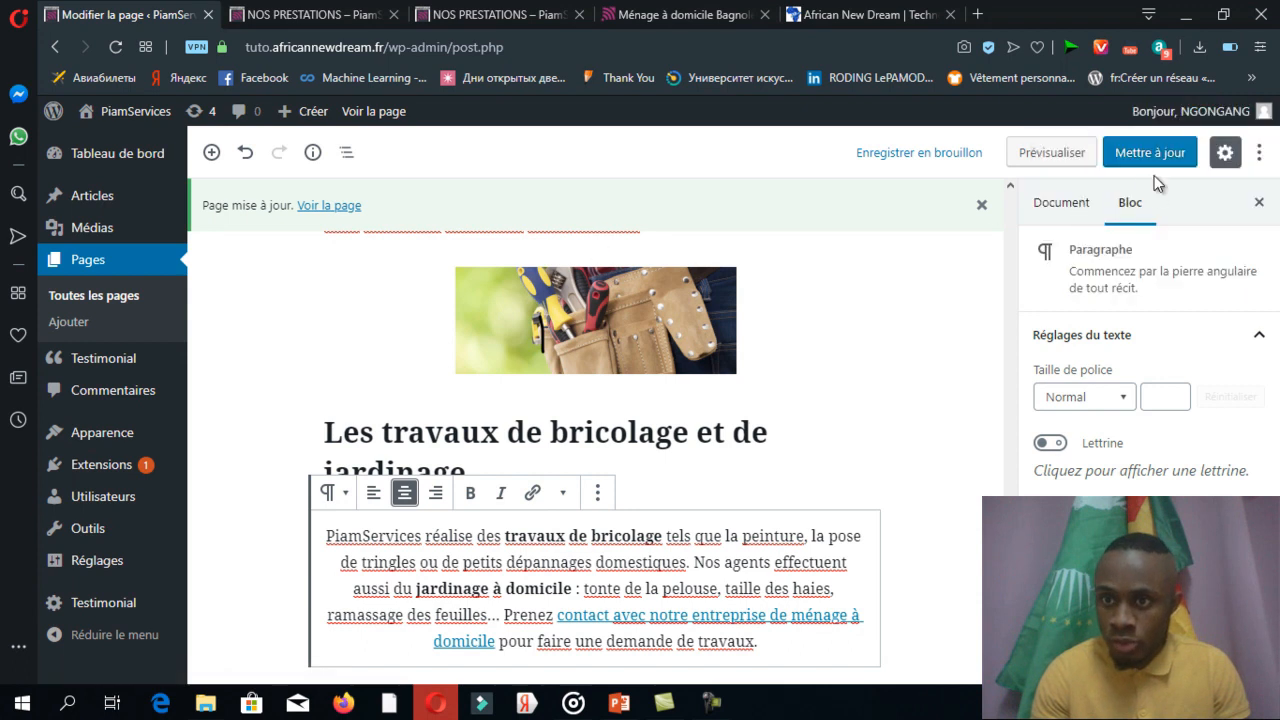
{"action": "left_click", "coordinate": [1166, 160]}
Step: Copy the "Un service de garde d'enfants" heading, lists and paragraphs from the existing Ménage à domicile page
{"action": "left_click", "coordinate": [735, 12]}
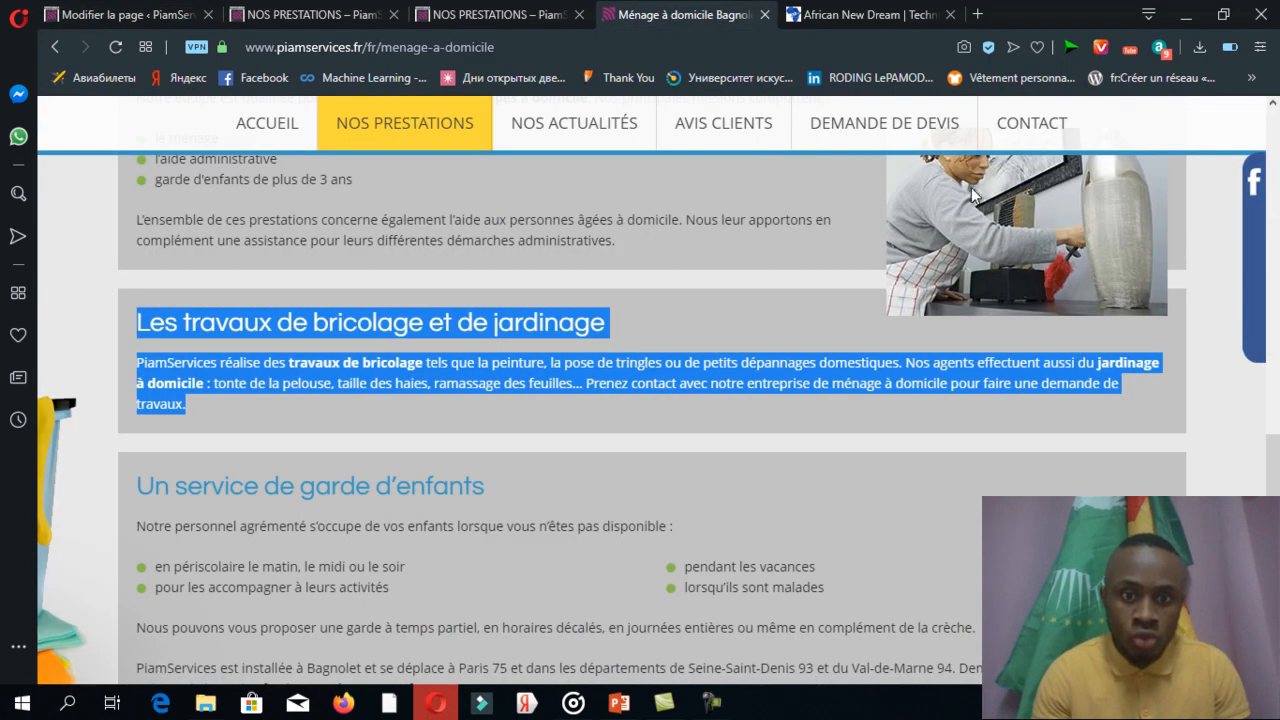
{"action": "scroll", "coordinate": [686, 540], "scroll_direction": "down", "scroll_amount": 3}
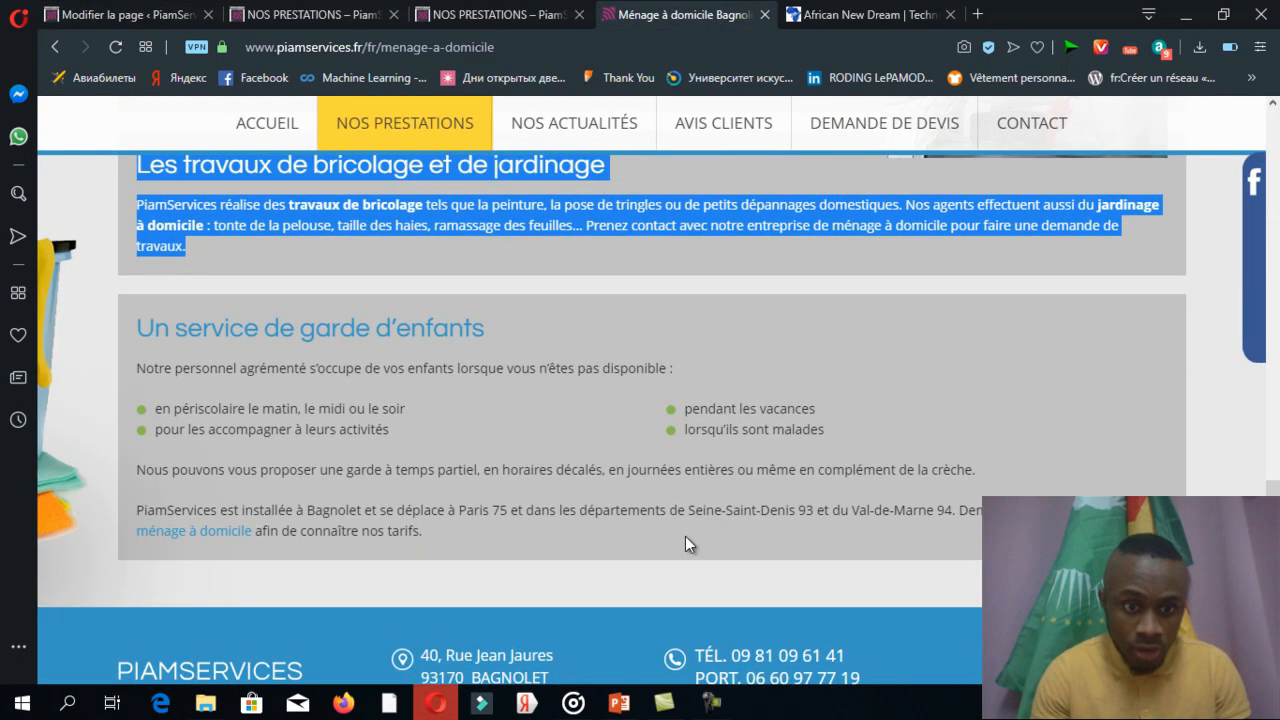
{"action": "left_click_drag", "start_coordinate": [455, 536], "coordinate": [162, 320]}
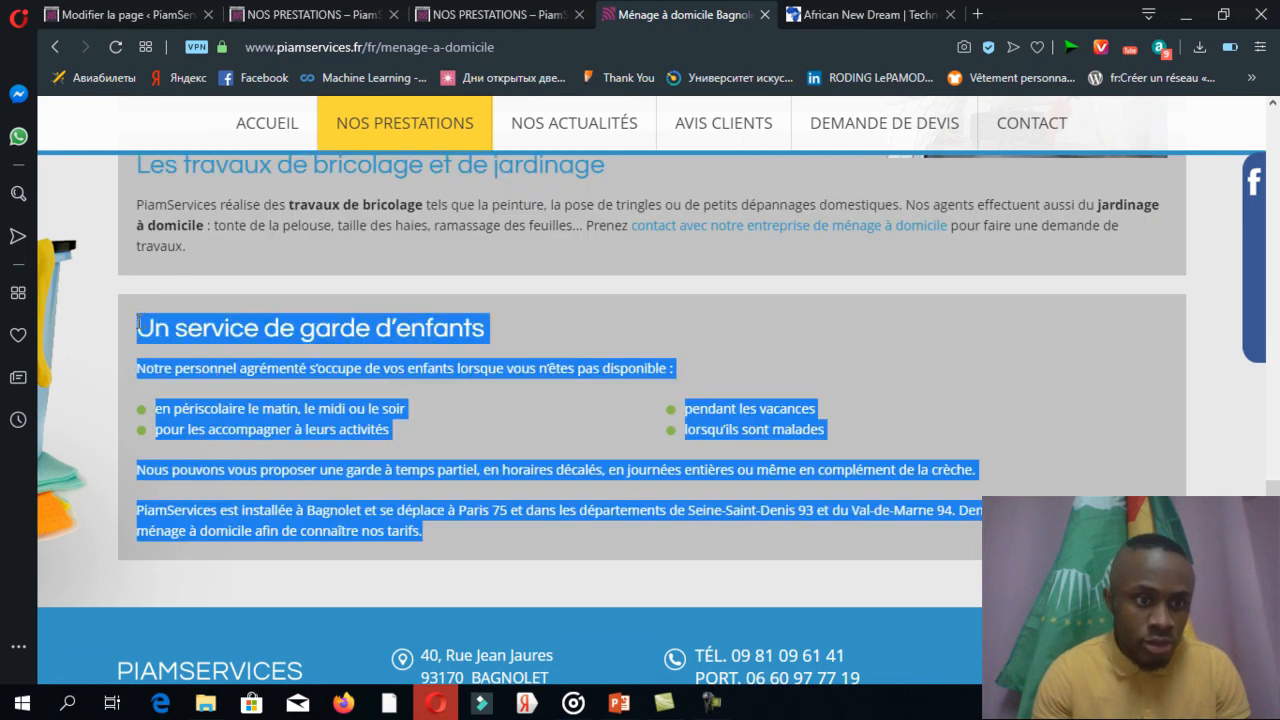
{"action": "key", "text": "ctrl+c"}
Step: Back in the page editor, insert an image block below the bricolage and jardinage paragraph
{"action": "left_click", "coordinate": [125, 14]}
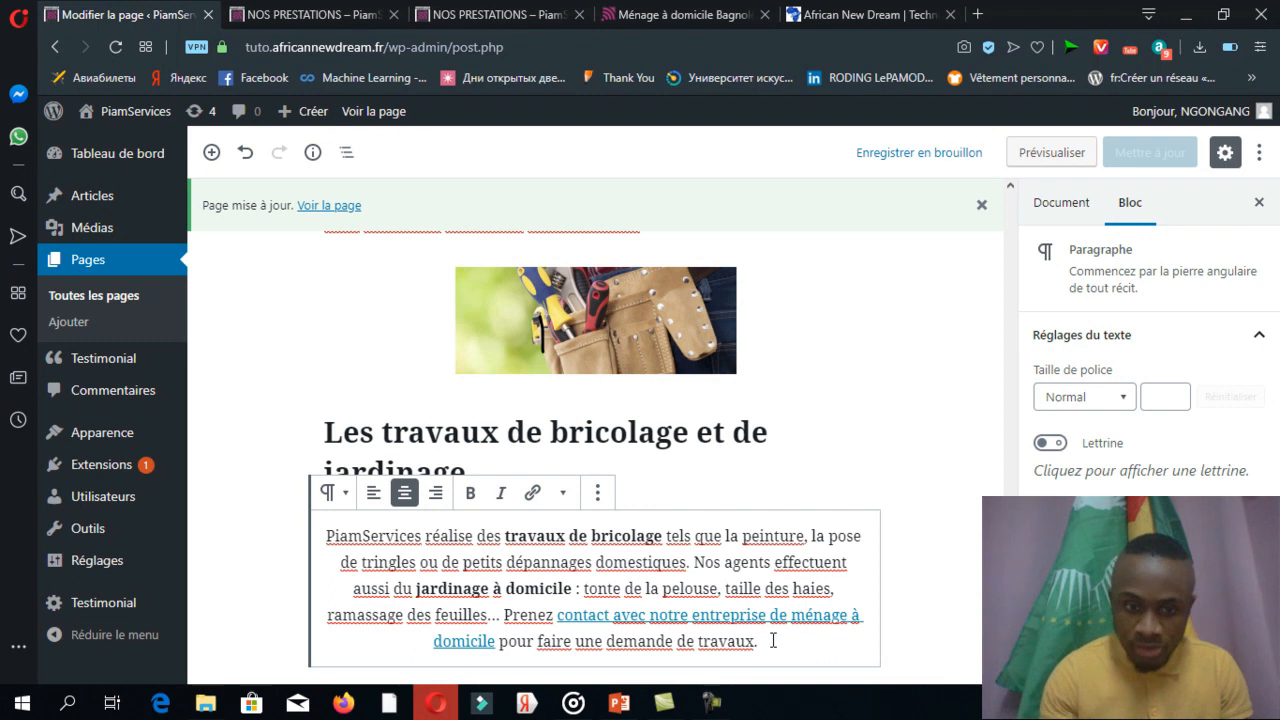
{"action": "key", "text": "Return"}
{"action": "left_click", "coordinate": [282, 643]}
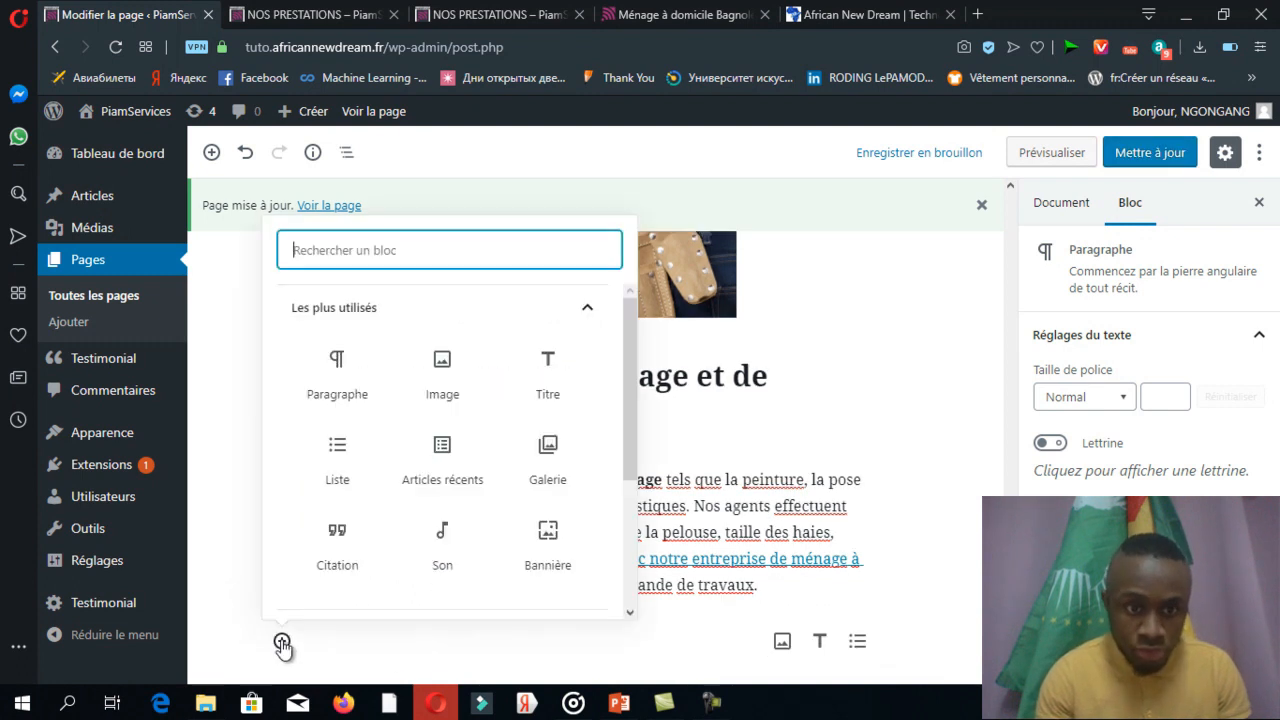
{"action": "left_click", "coordinate": [455, 376]}
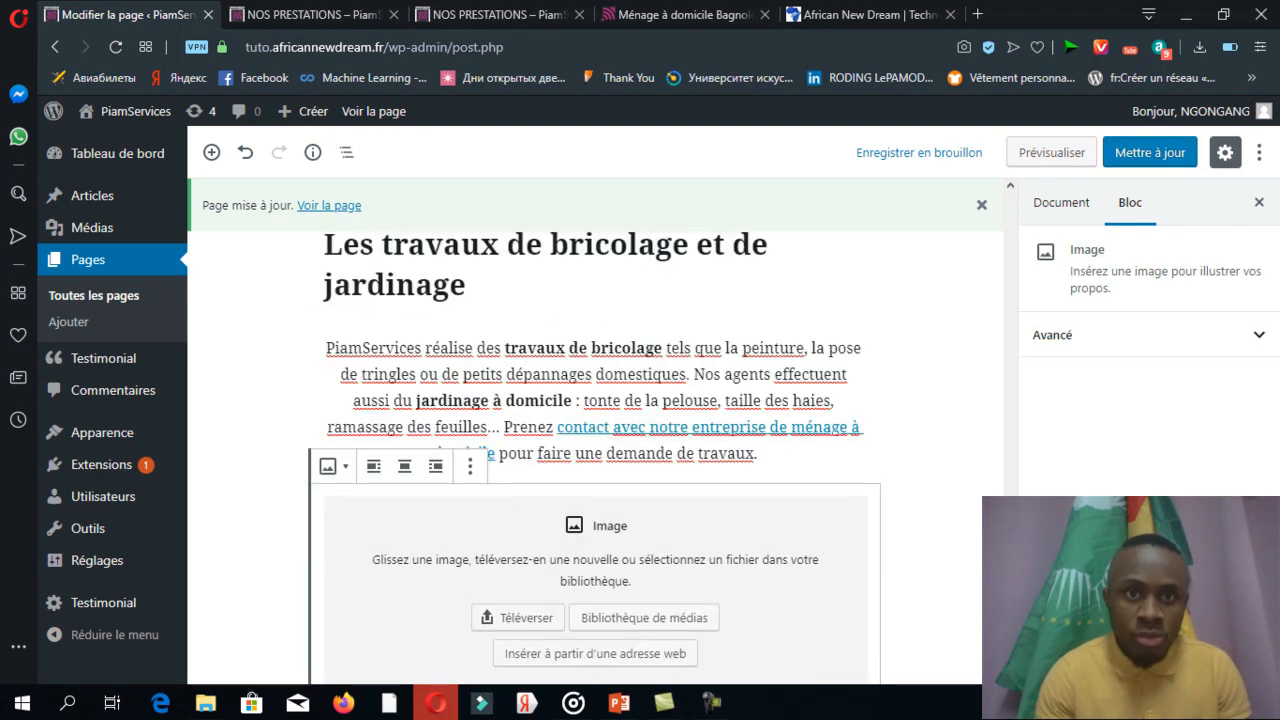
Step: Fill the image block with the media library photo of a young woman playing with two children and center it
{"action": "left_click", "coordinate": [680, 14]}
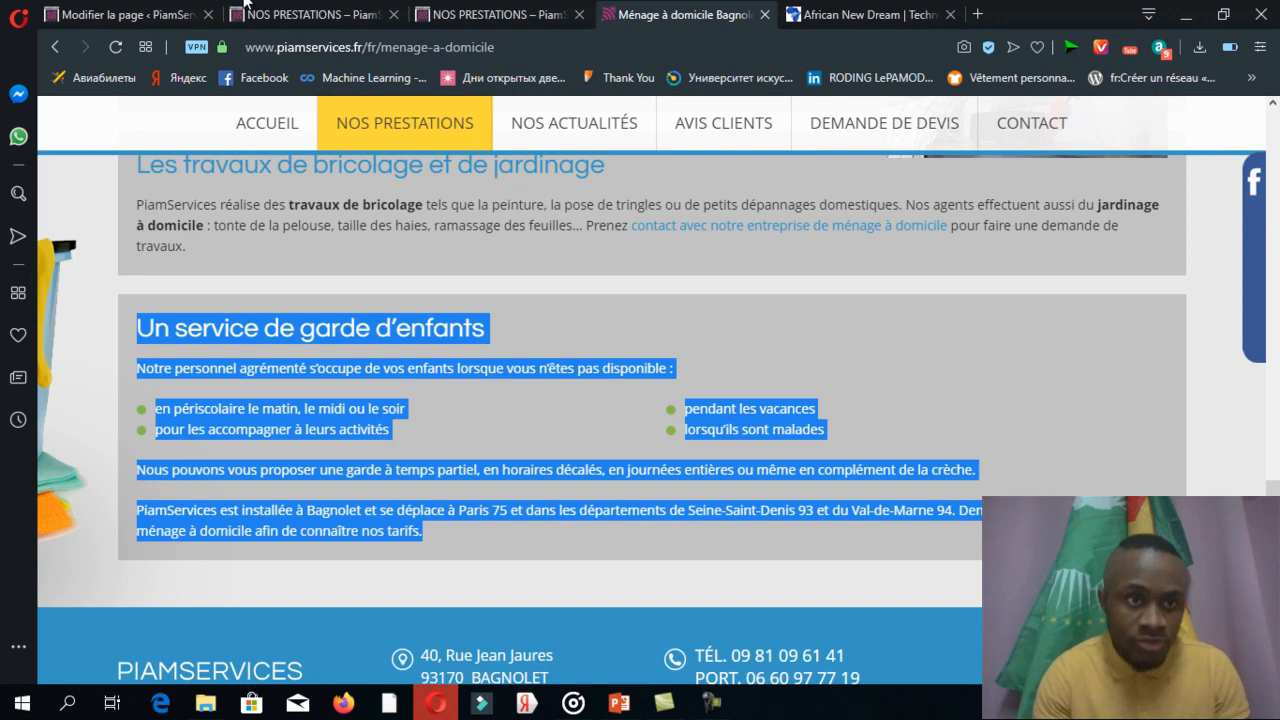
{"action": "left_click", "coordinate": [145, 14]}
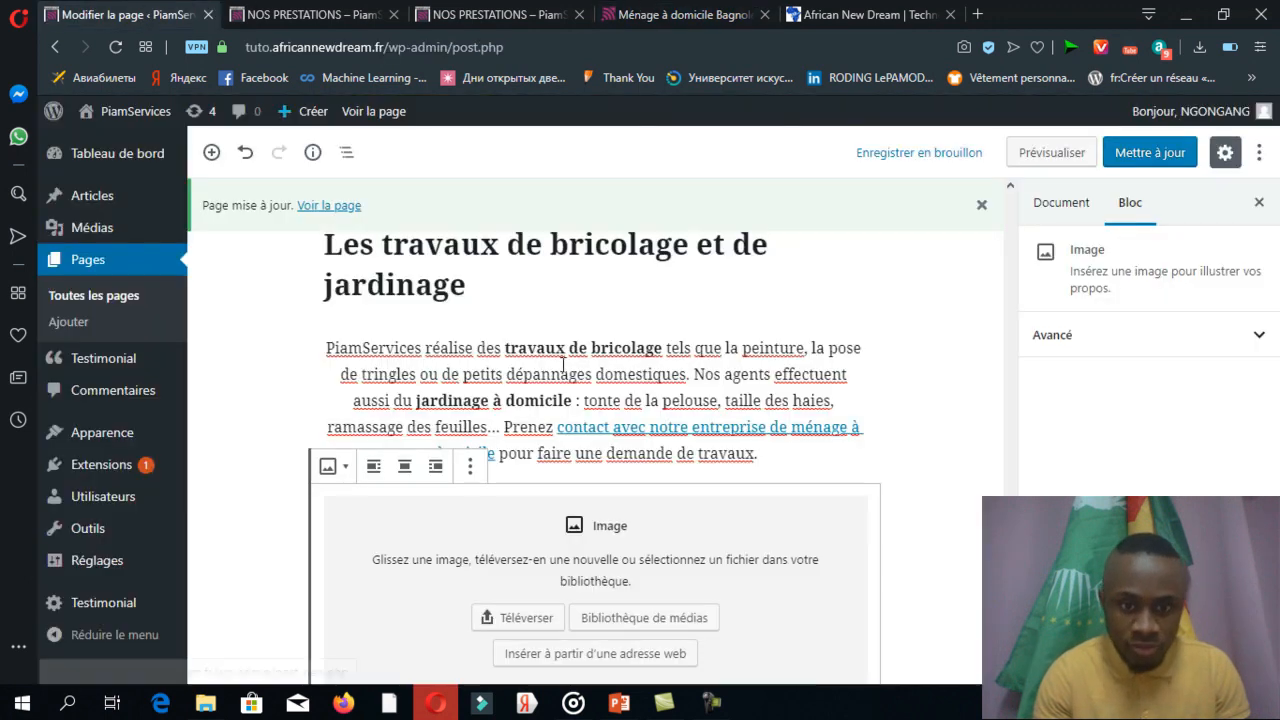
{"action": "left_click", "coordinate": [672, 620]}
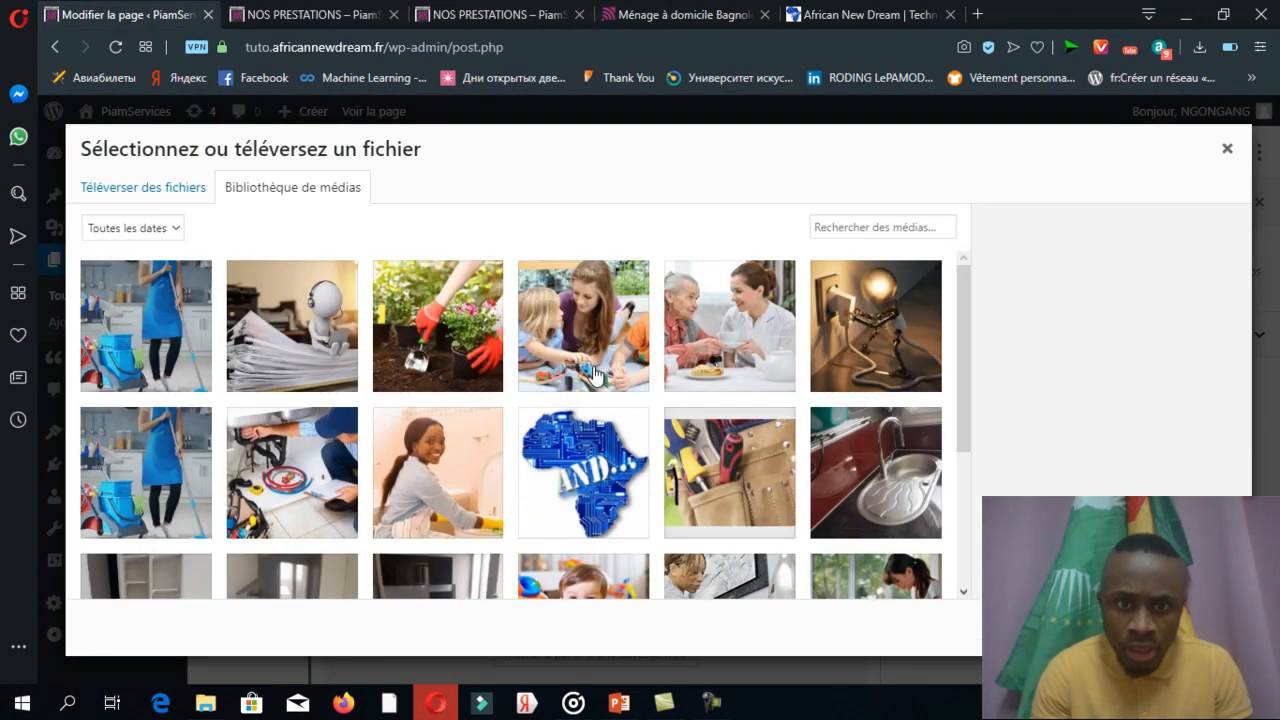
{"action": "left_click", "coordinate": [596, 349]}
{"action": "left_click", "coordinate": [1190, 628]}
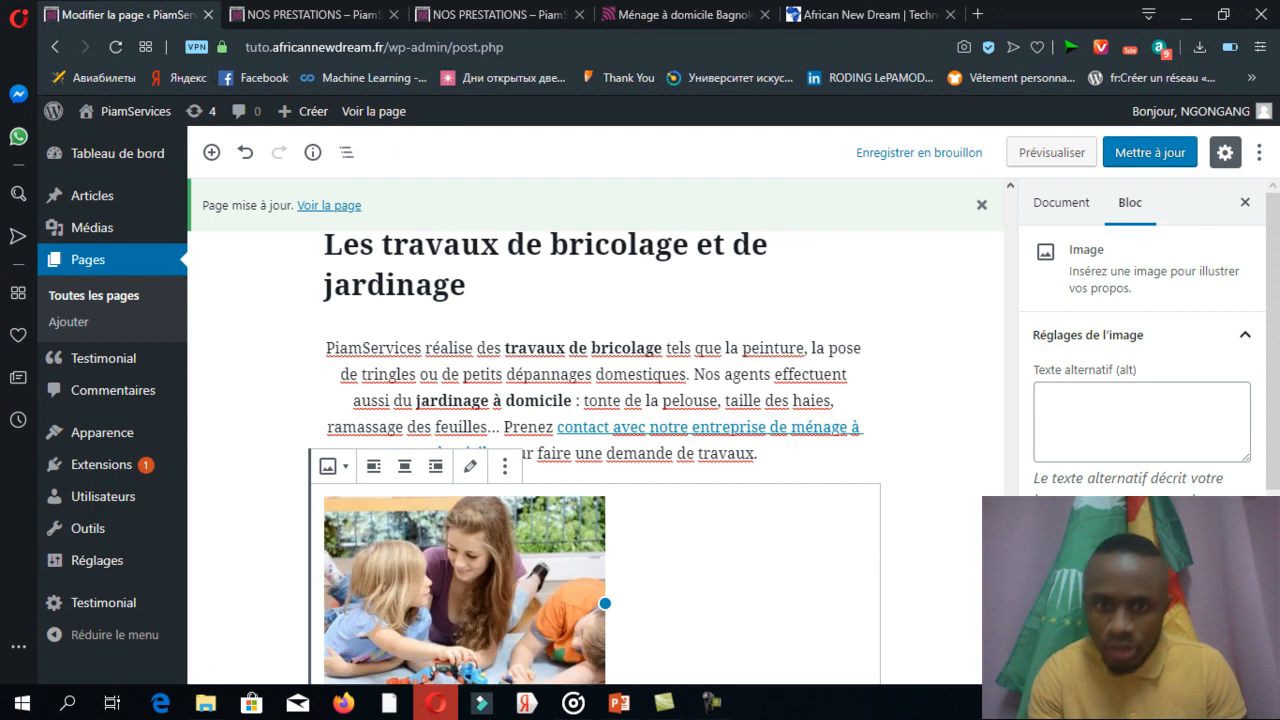
{"action": "left_click", "coordinate": [405, 468]}
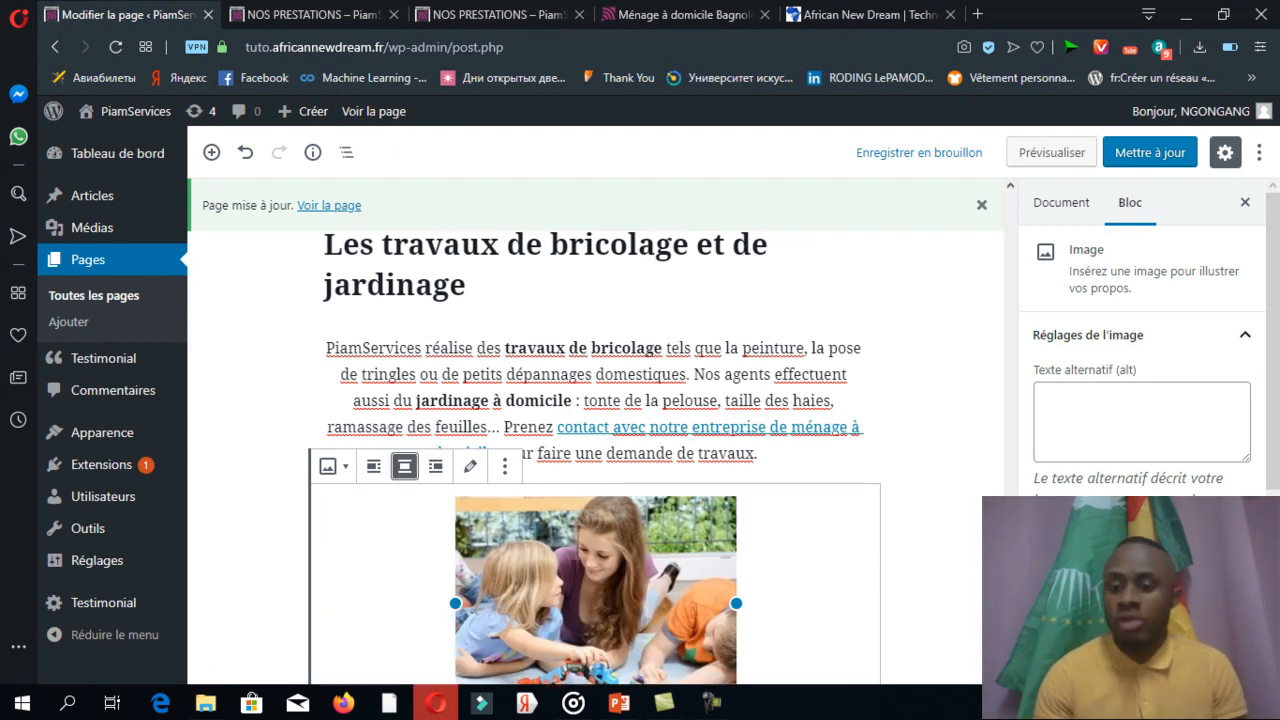
{"action": "scroll", "coordinate": [595, 450], "scroll_direction": "down", "scroll_amount": 2}
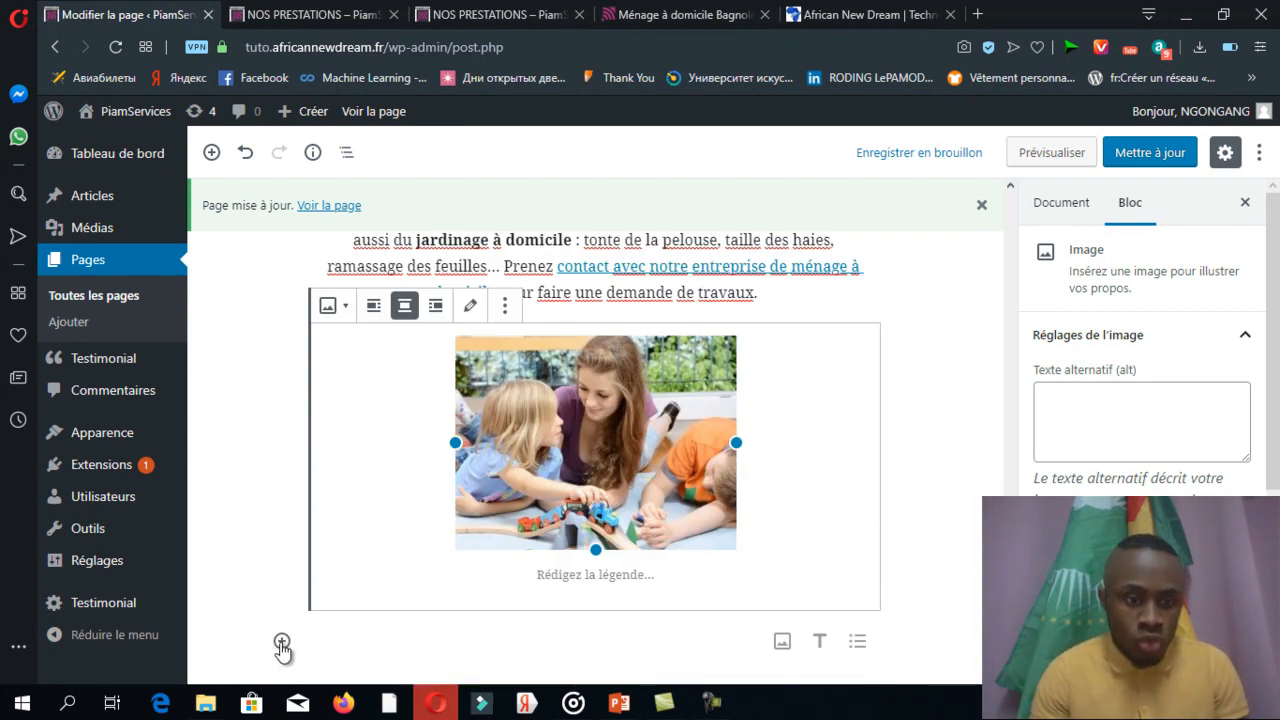
Step: Paste the copied "Un service de garde d'enfants" section into a paragraph block below the children's photo and update the page
{"action": "left_click", "coordinate": [282, 642]}
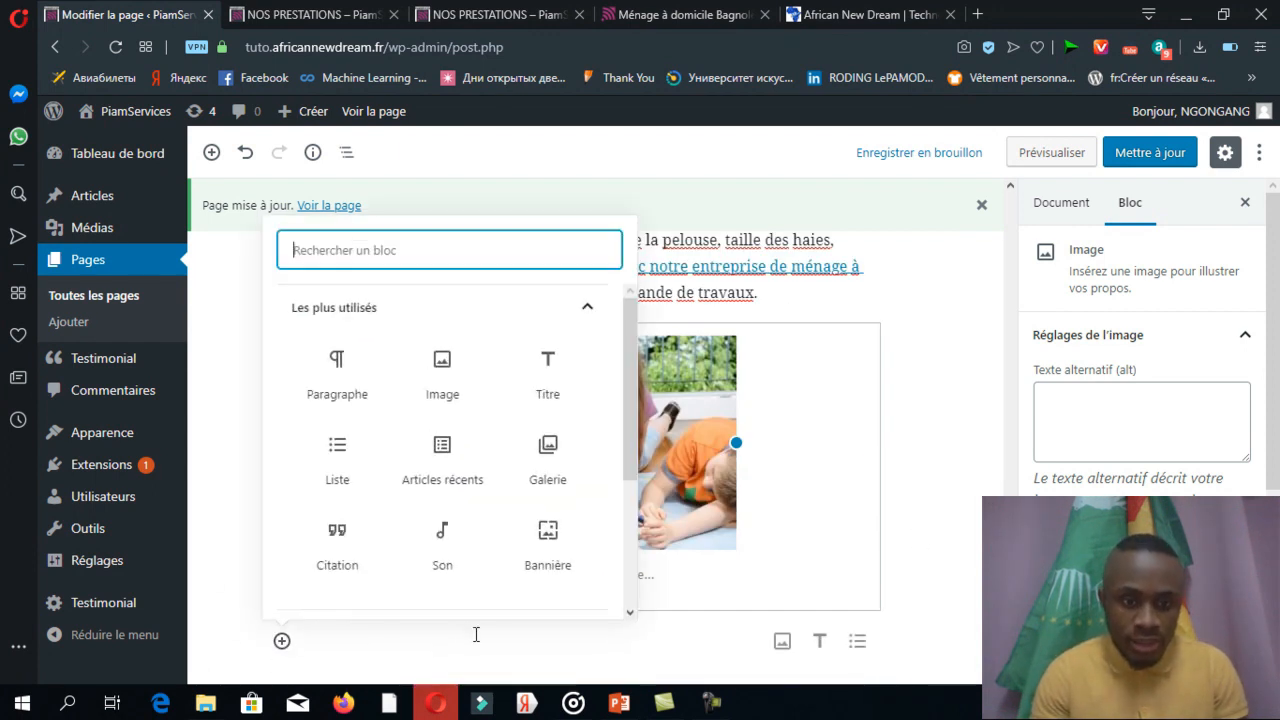
{"action": "left_click", "coordinate": [363, 400]}
{"action": "left_click", "coordinate": [516, 669]}
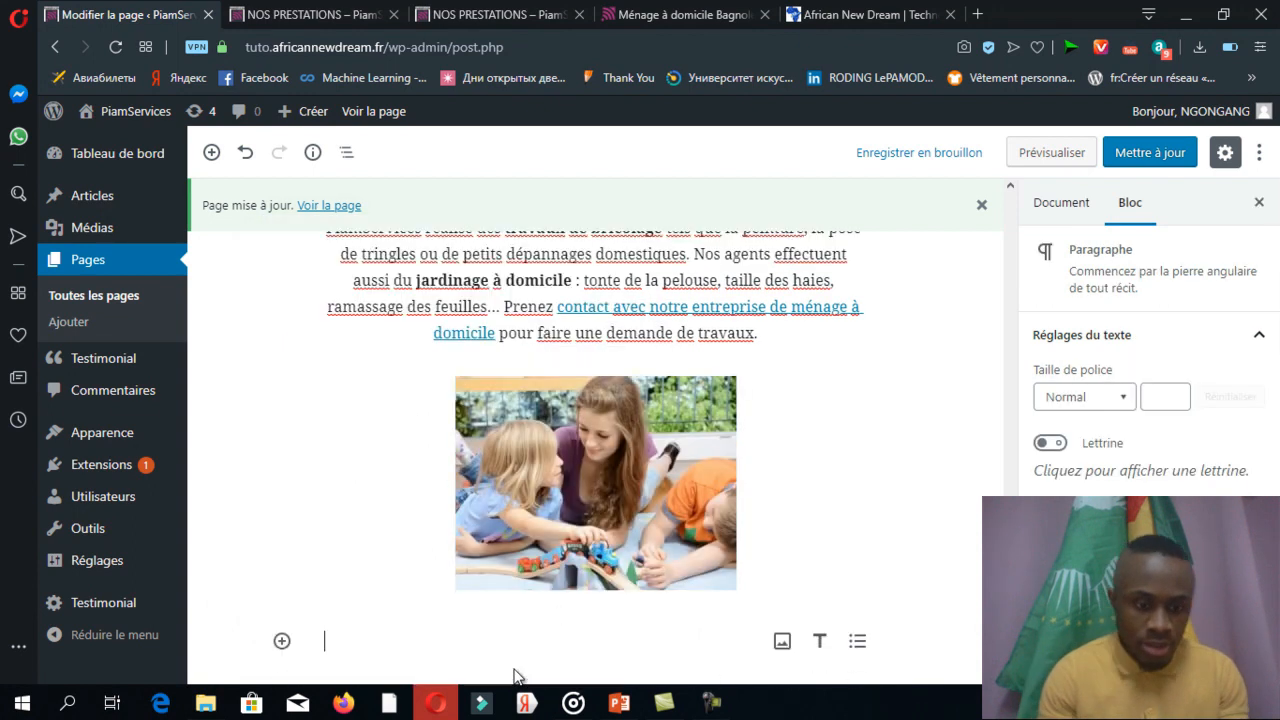
{"action": "key", "text": "ctrl+v"}
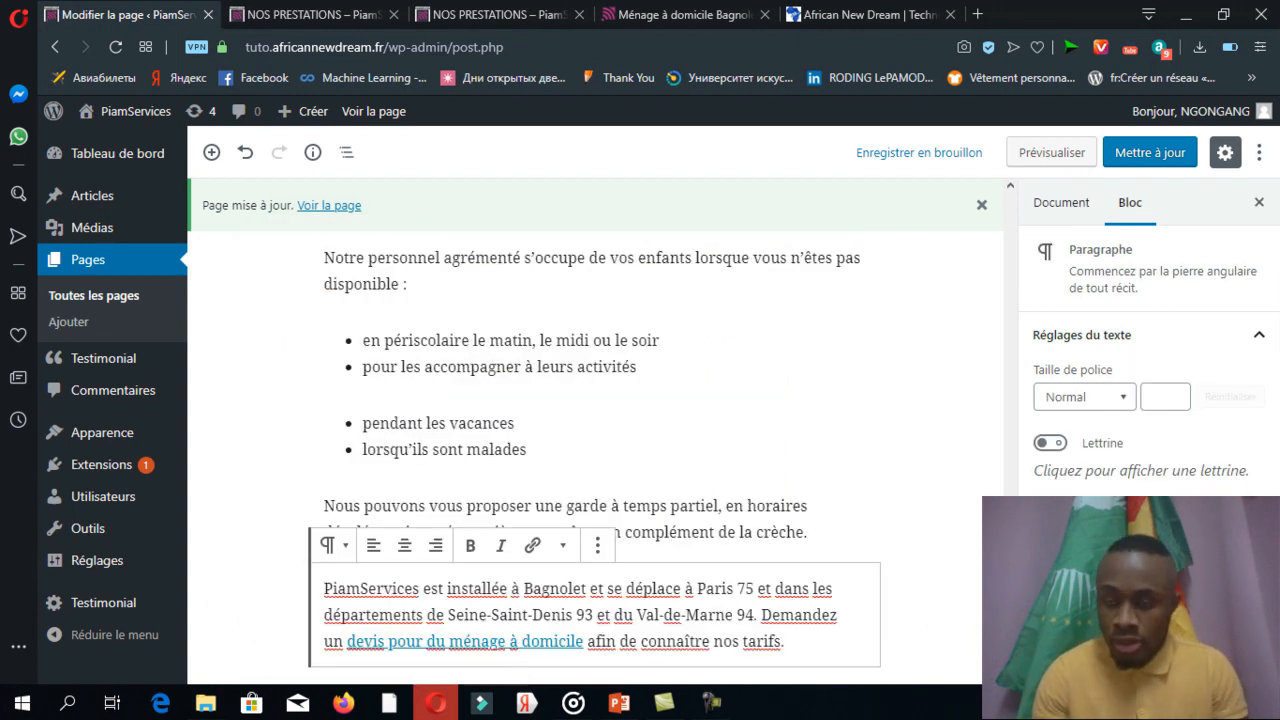
{"action": "left_click", "coordinate": [1147, 155]}
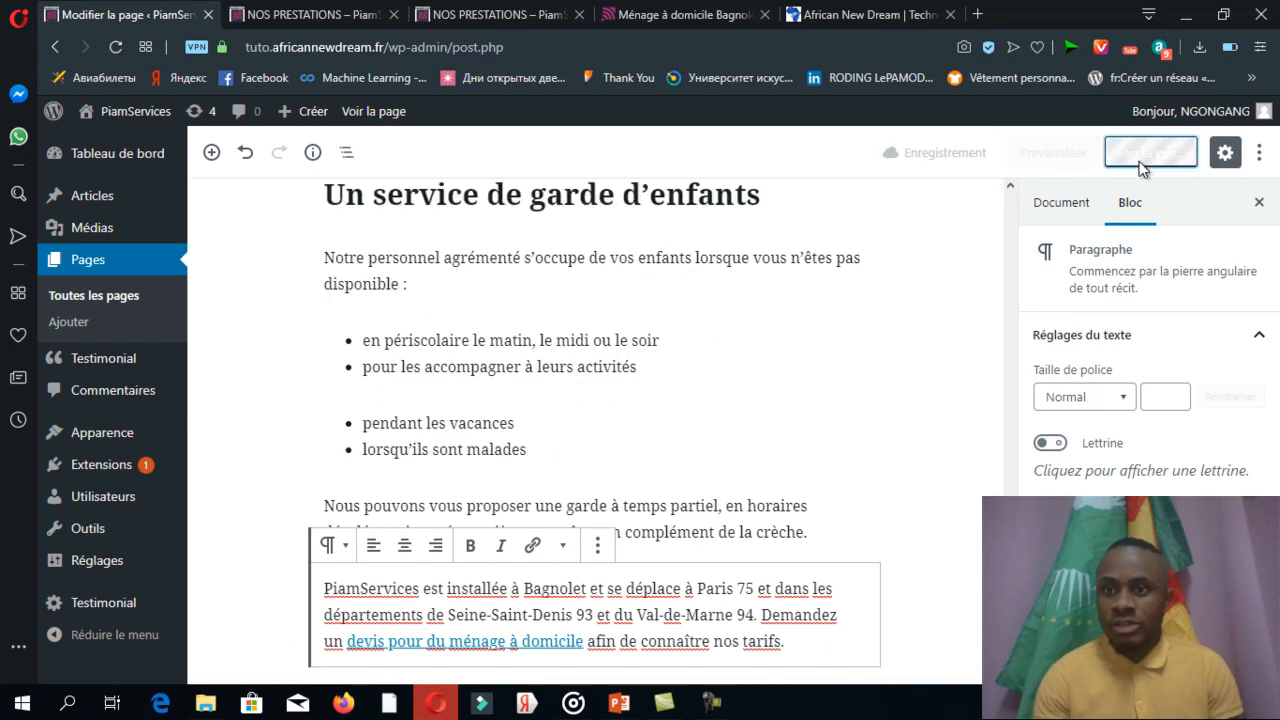
Step: Reload the published NOS PRESTATIONS page, check its content down to the childcare section, and return to the page editor
{"action": "left_click_drag", "start_coordinate": [1010, 637], "coordinate": [1086, 150]}
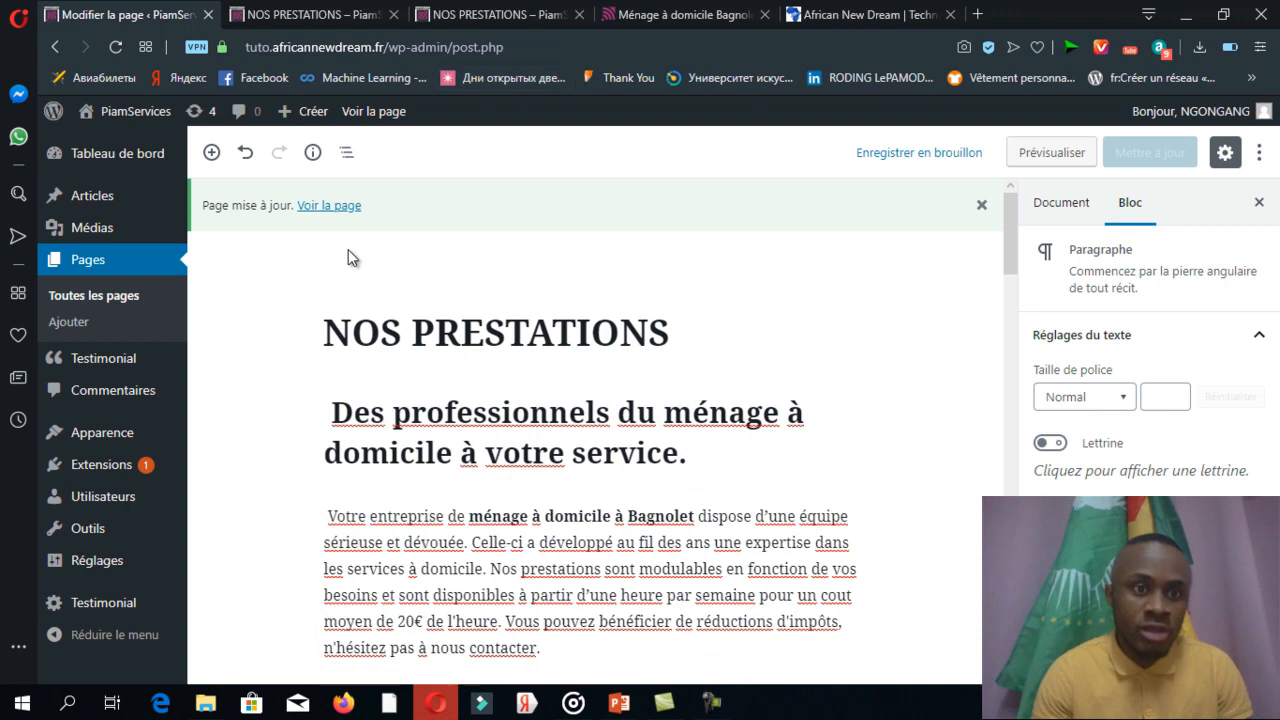
{"action": "left_click", "coordinate": [322, 16]}
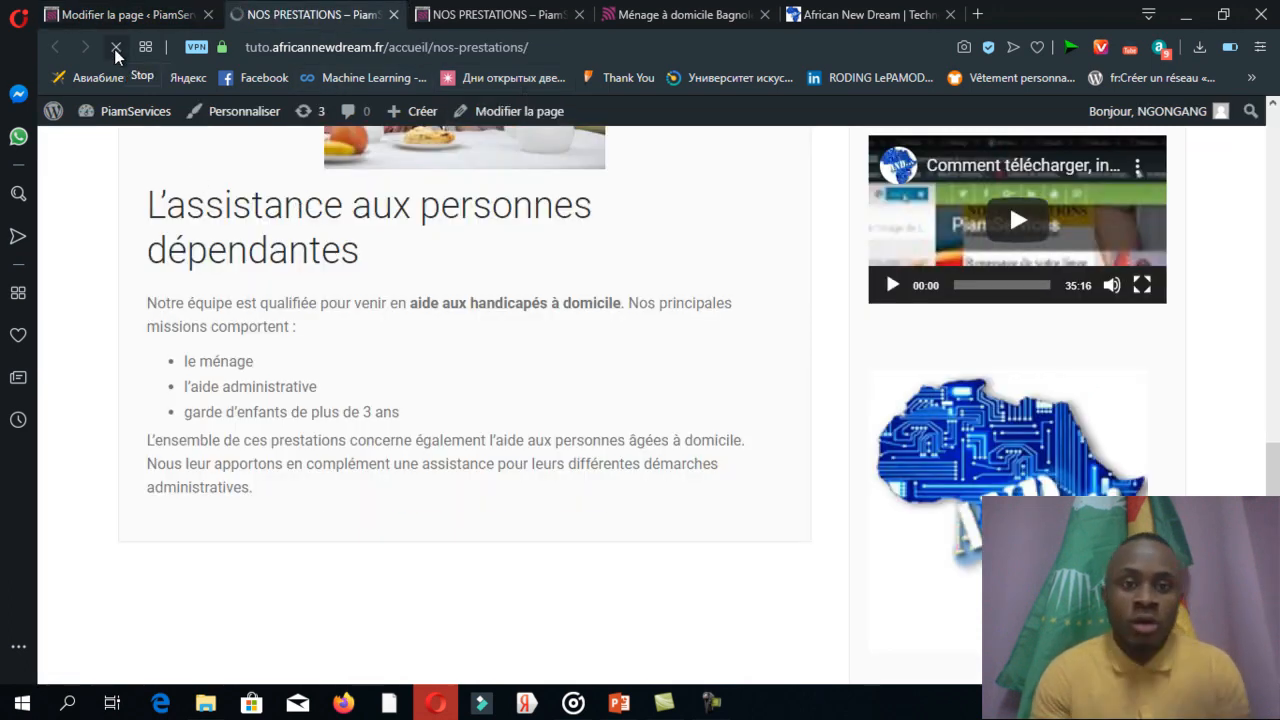
{"action": "left_click", "coordinate": [115, 48]}
{"action": "left_click_drag", "start_coordinate": [1275, 436], "coordinate": [1276, 619]}
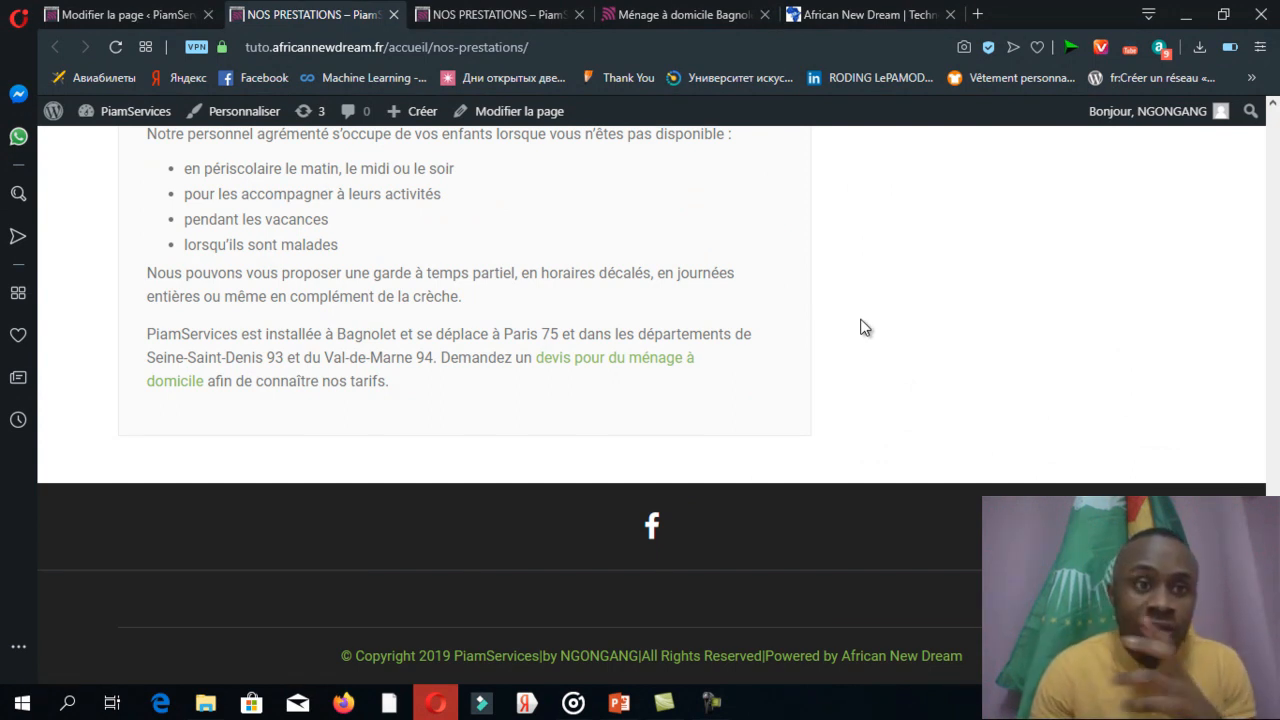
{"action": "left_click", "coordinate": [190, 15]}
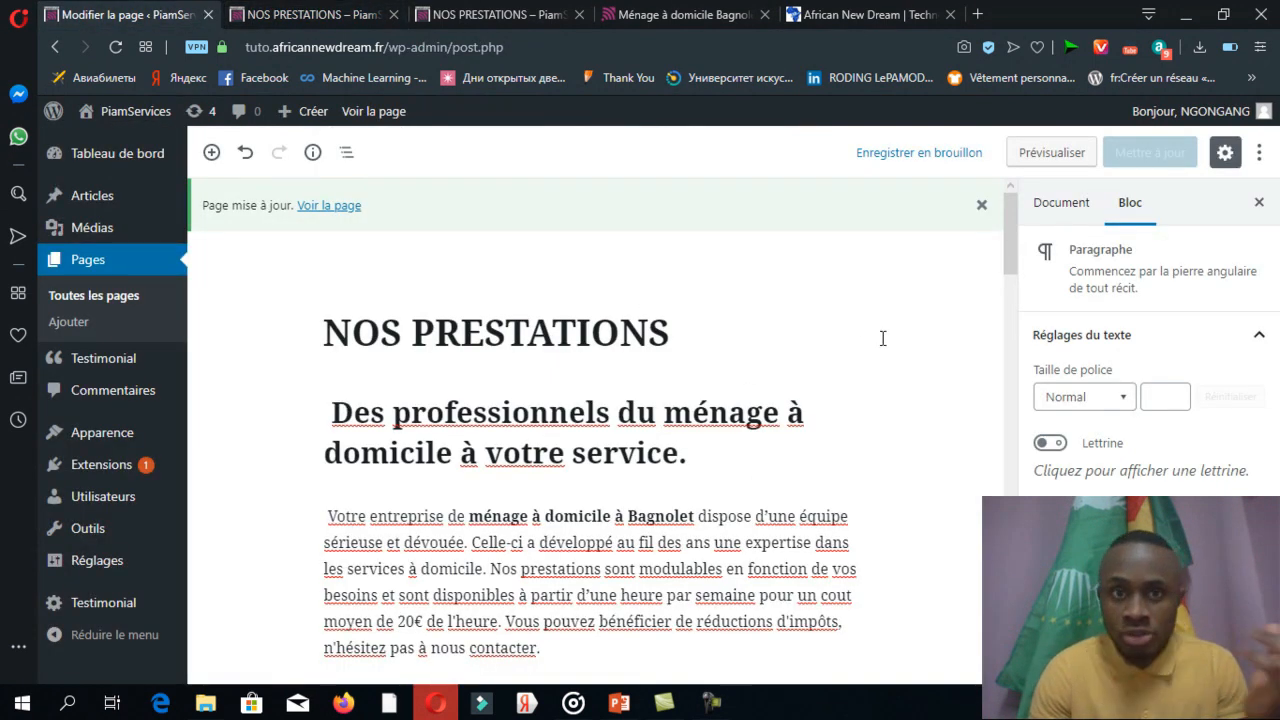